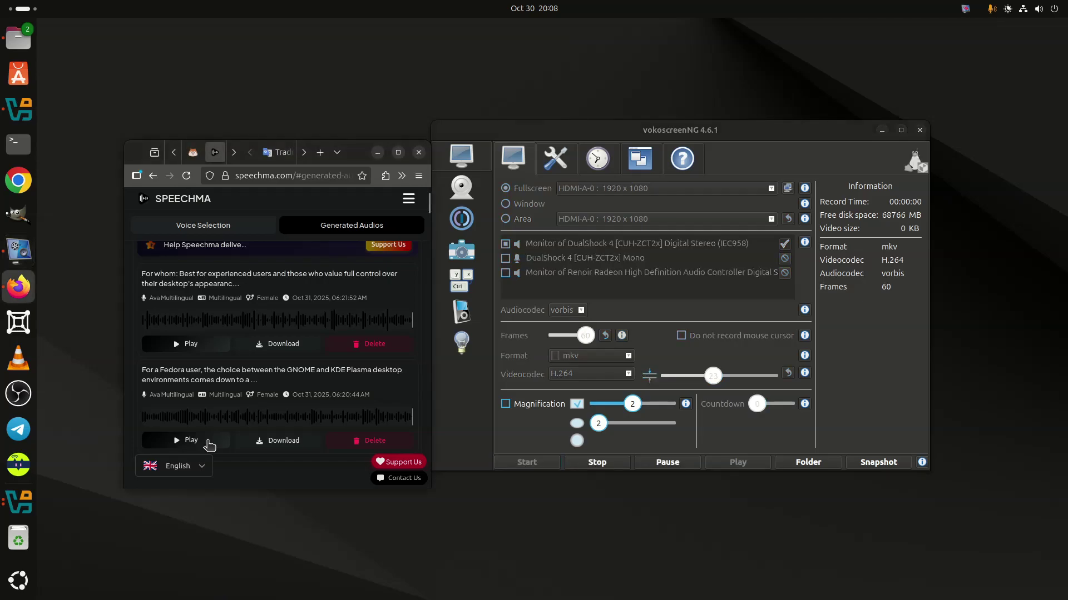
Step: Switch to the workspace with the two Fedora virtual machines, clear the host's file manager away, and show System Monitor fully in Fedora_LIVE
{"action": "key", "text": "super+Page_Up"}
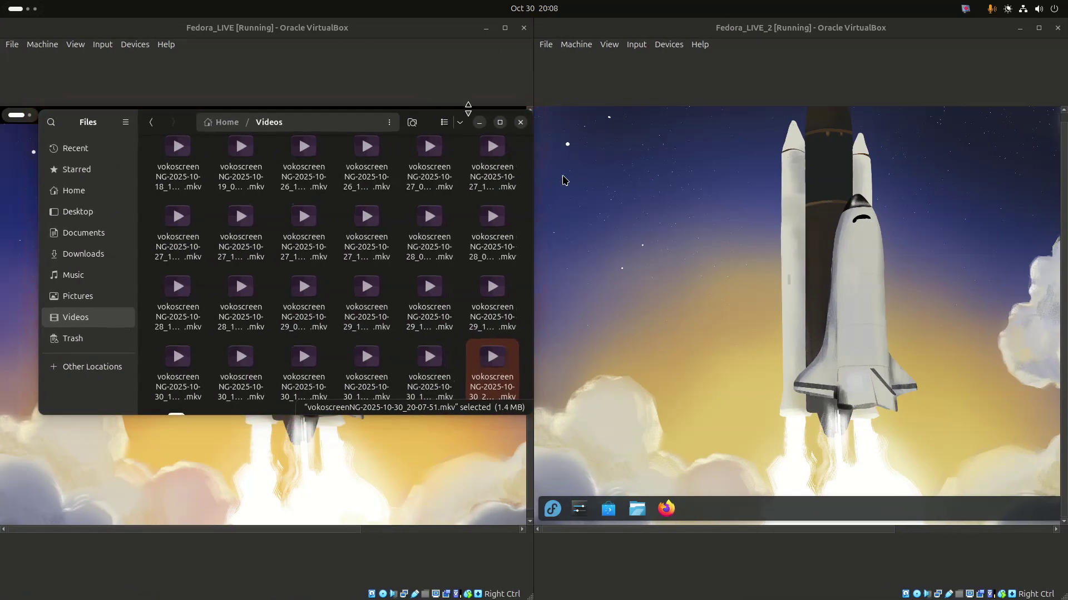
{"action": "left_click", "coordinate": [474, 123]}
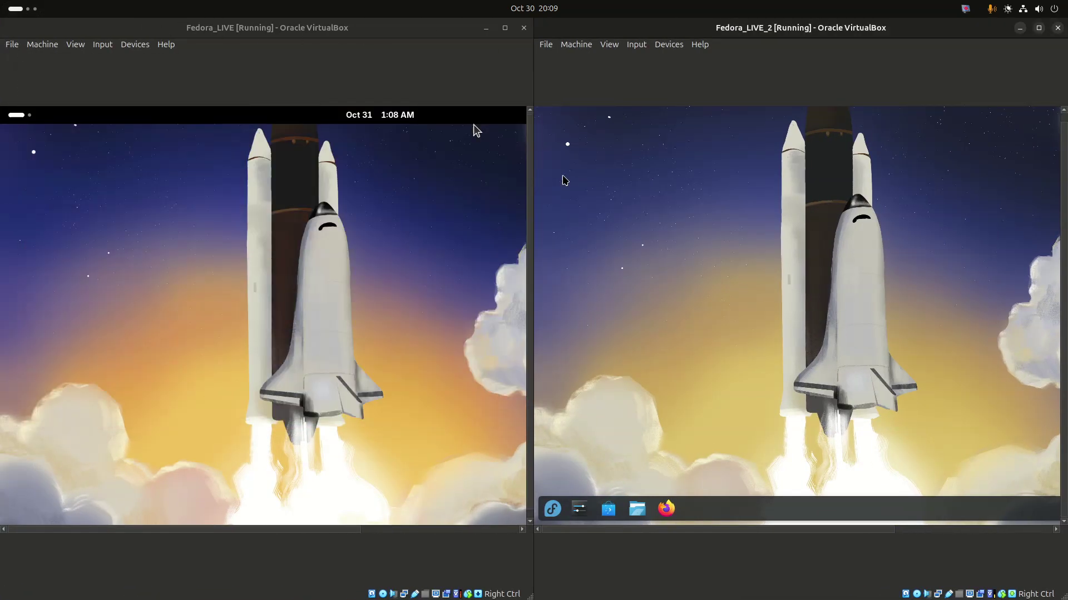
{"action": "left_click", "coordinate": [19, 118]}
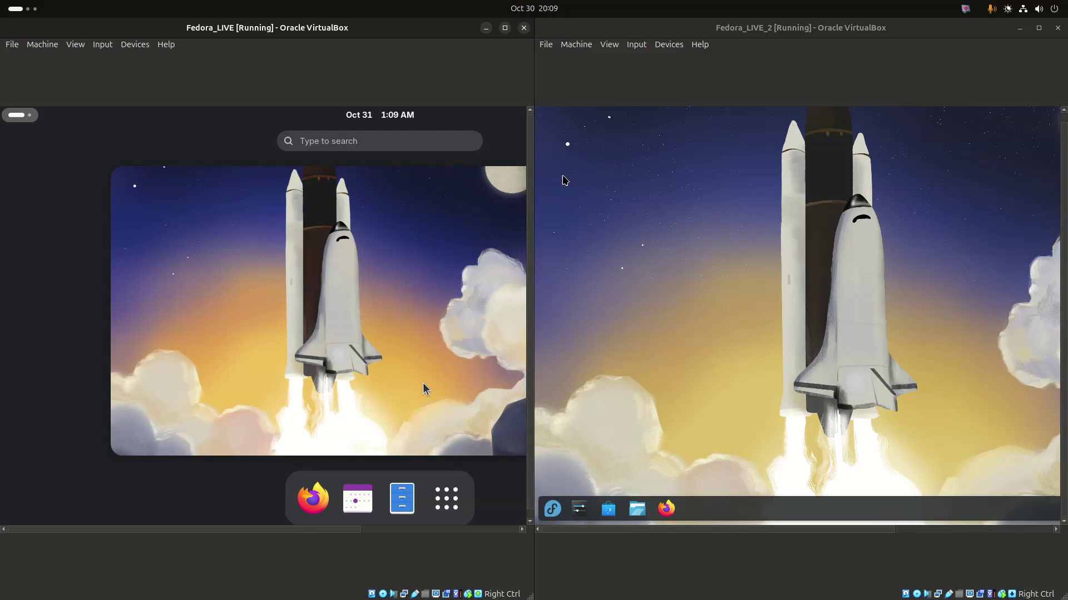
{"action": "type", "text": "monitor"}
{"action": "key", "text": "Return"}
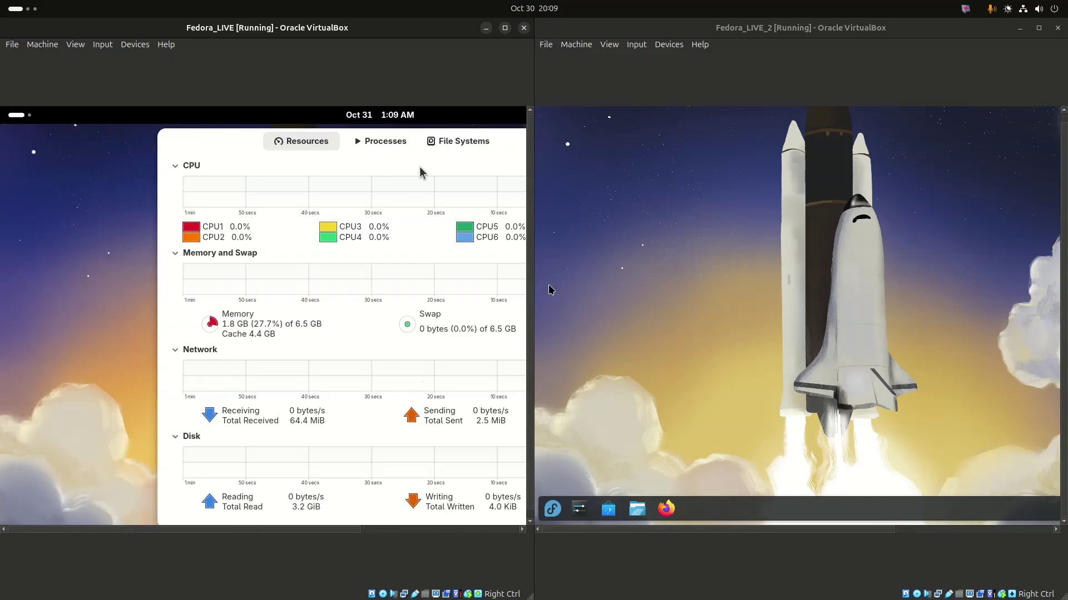
{"action": "left_click_drag", "start_coordinate": [297, 139], "coordinate": [100, 139]}
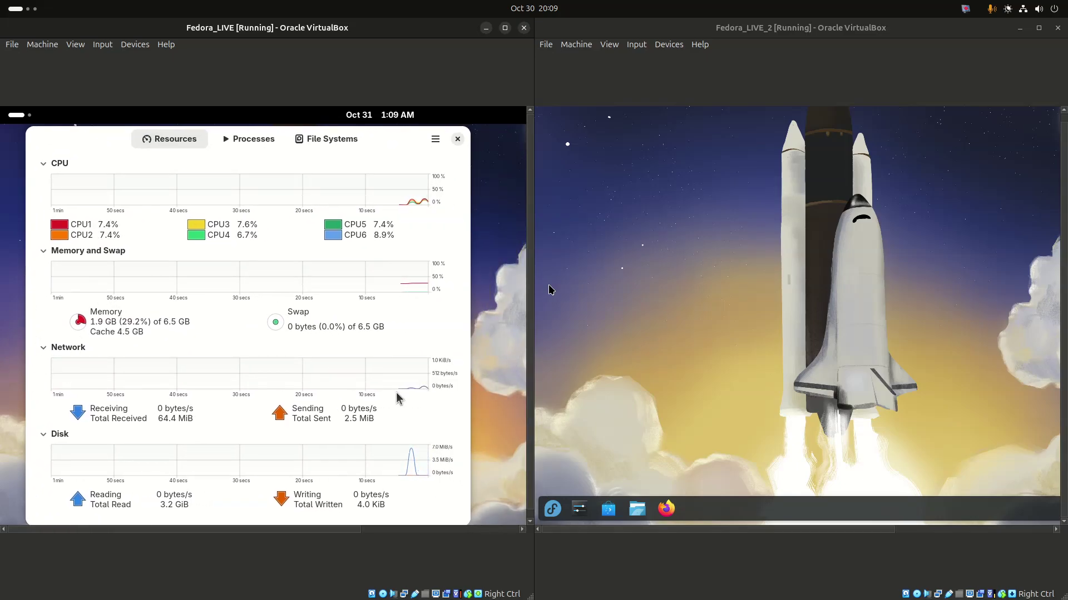
Step: Open System Monitor in Fedora_LIVE_2 and move its window into view to check CPU and memory usage
{"action": "left_click", "coordinate": [552, 509]}
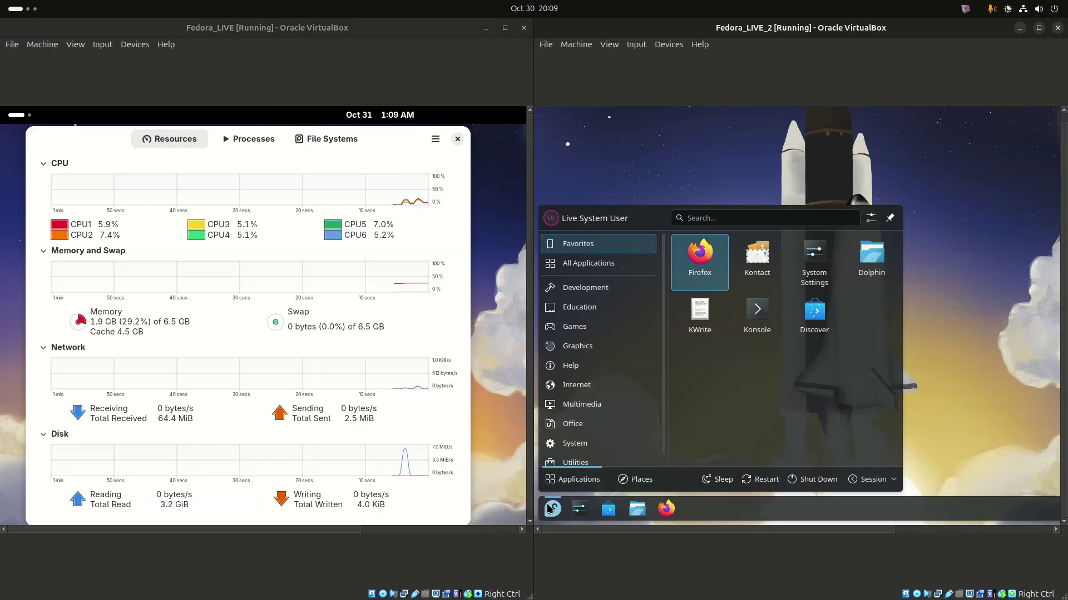
{"action": "type", "text": "moni"}
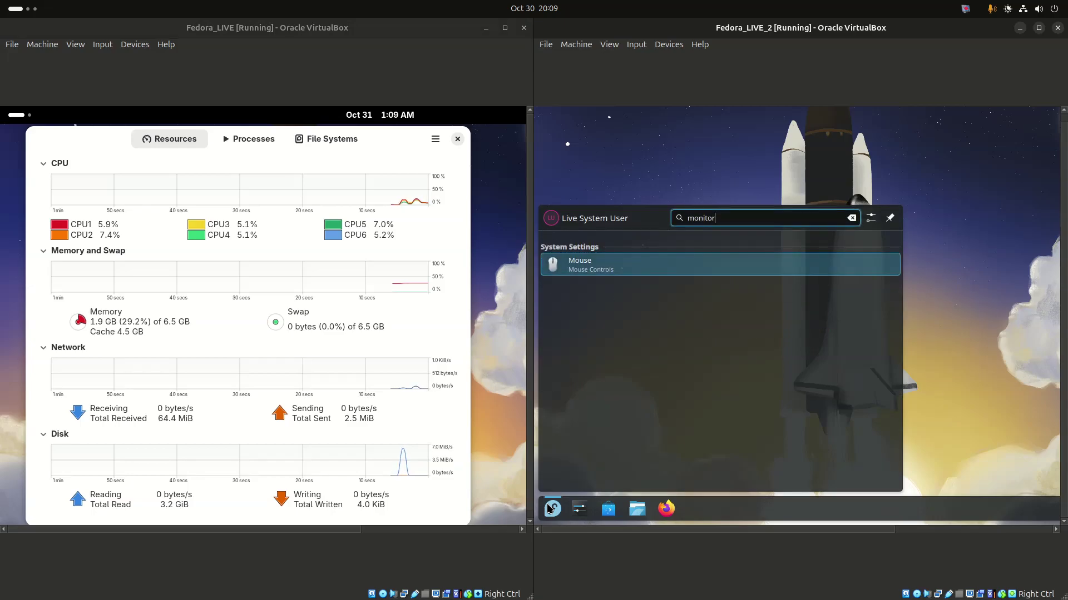
{"action": "type", "text": "tor"}
{"action": "key", "text": "Return"}
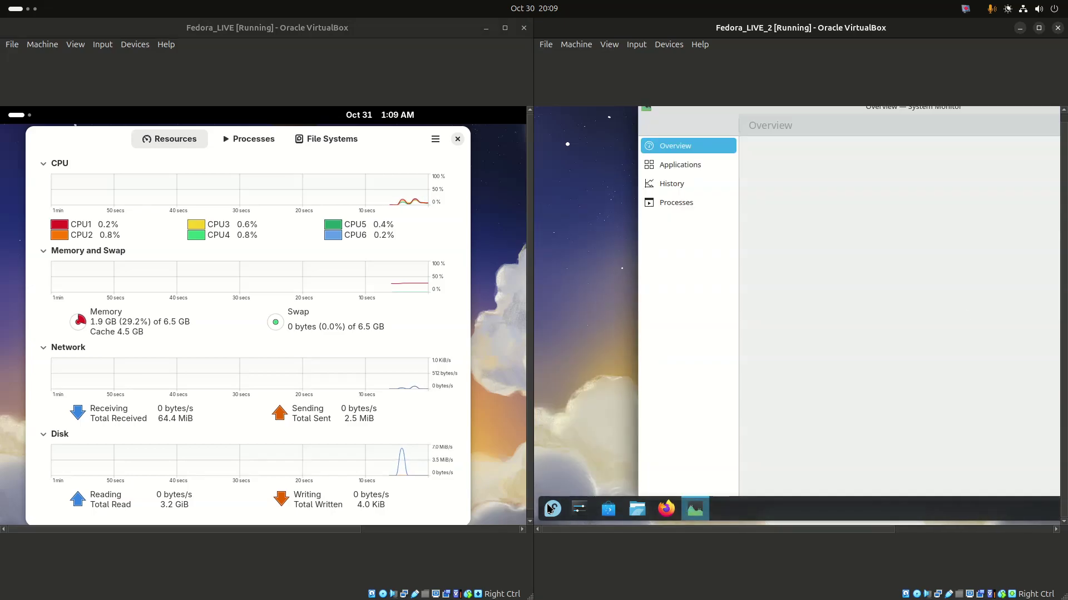
{"action": "left_click_drag", "start_coordinate": [825, 110], "coordinate": [722, 150]}
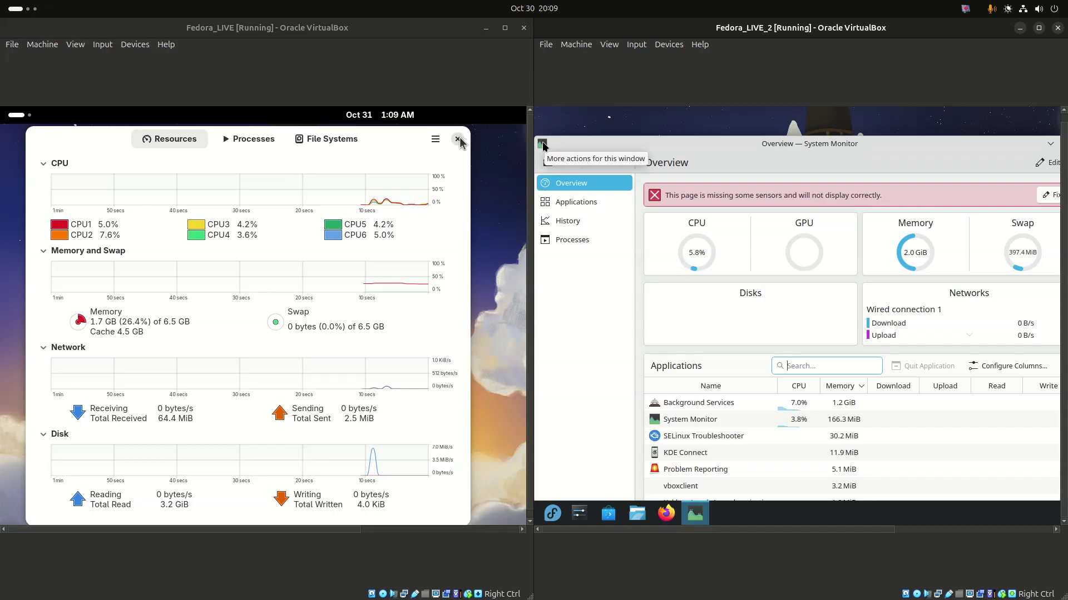
{"action": "double_click", "coordinate": [861, 142]}
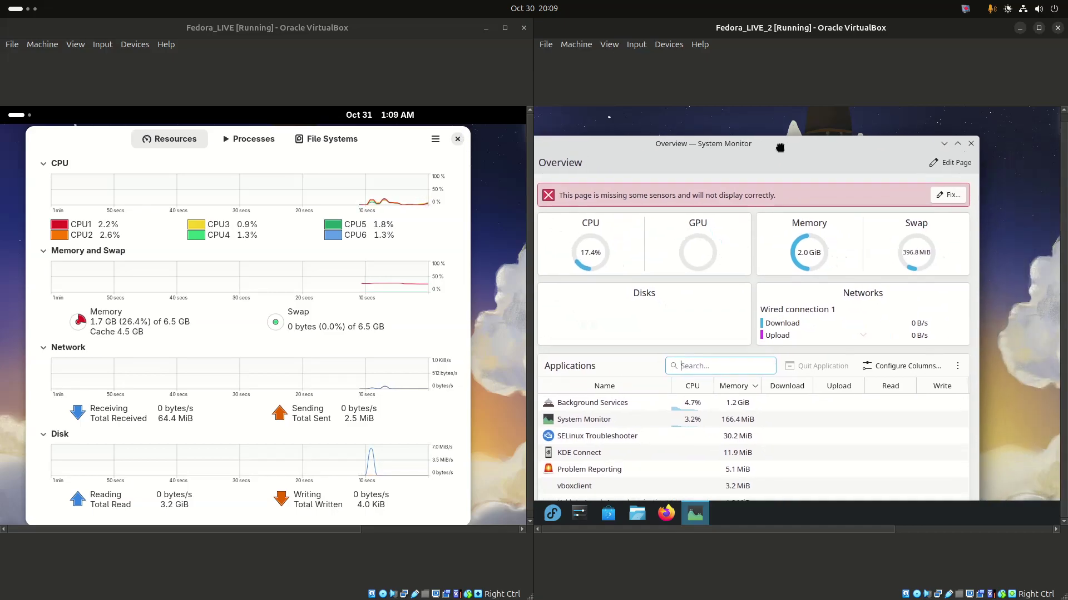
Step: Close the System Monitor windows in both virtual machines
{"action": "left_click", "coordinate": [971, 143]}
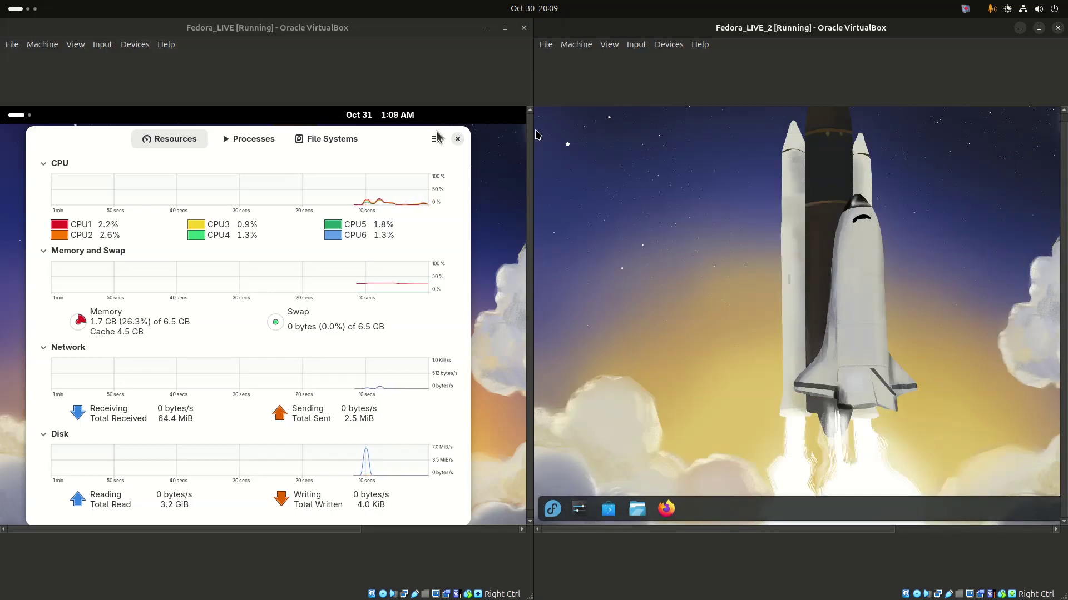
{"action": "left_click", "coordinate": [459, 141]}
{"action": "left_click", "coordinate": [458, 140]}
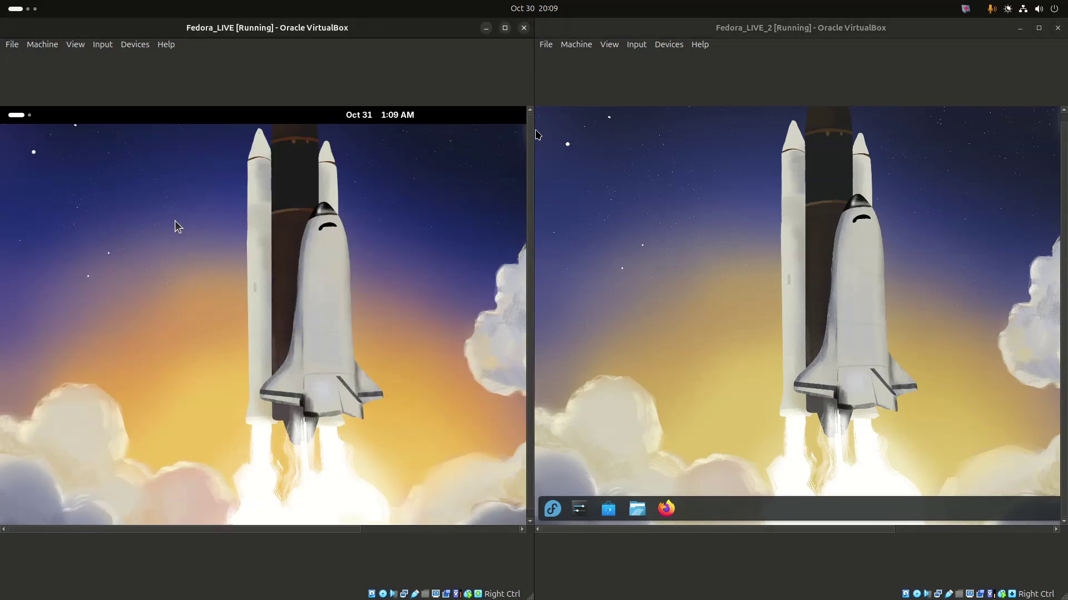
Step: Show the full System Details from the About page of the system settings in Fedora_LIVE
{"action": "key", "text": "super"}
{"action": "type", "text": "set"}
{"action": "key", "text": "Return"}
{"action": "left_click_drag", "start_coordinate": [357, 224], "coordinate": [243, 195]}
{"action": "scroll", "coordinate": [94, 310], "scroll_direction": "down", "scroll_amount": 5}
{"action": "scroll", "coordinate": [95, 310], "scroll_direction": "down", "scroll_amount": 5}
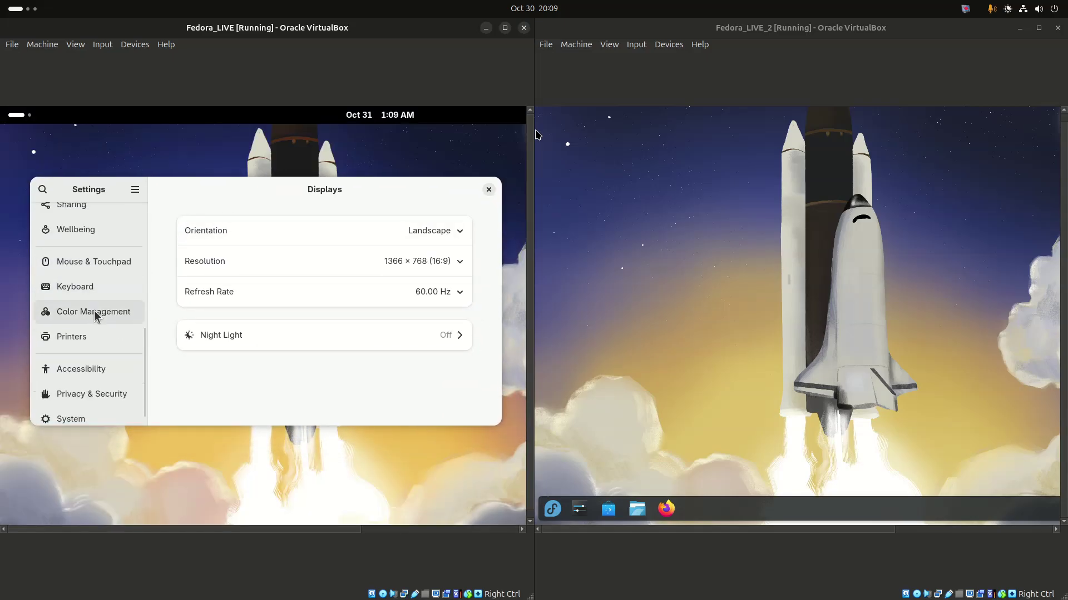
{"action": "left_click", "coordinate": [69, 409]}
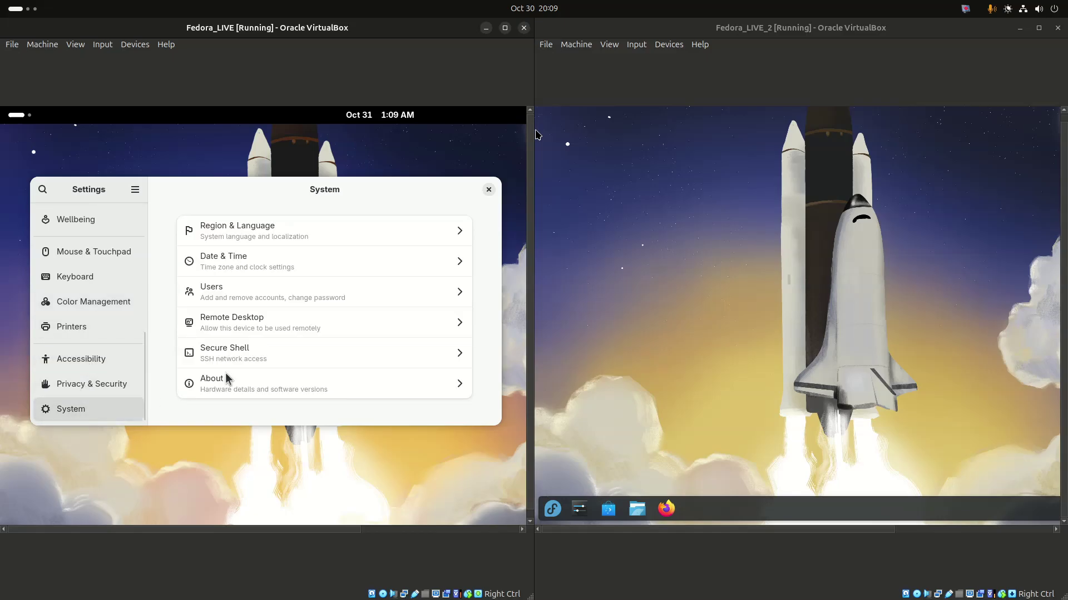
{"action": "left_click", "coordinate": [243, 373]}
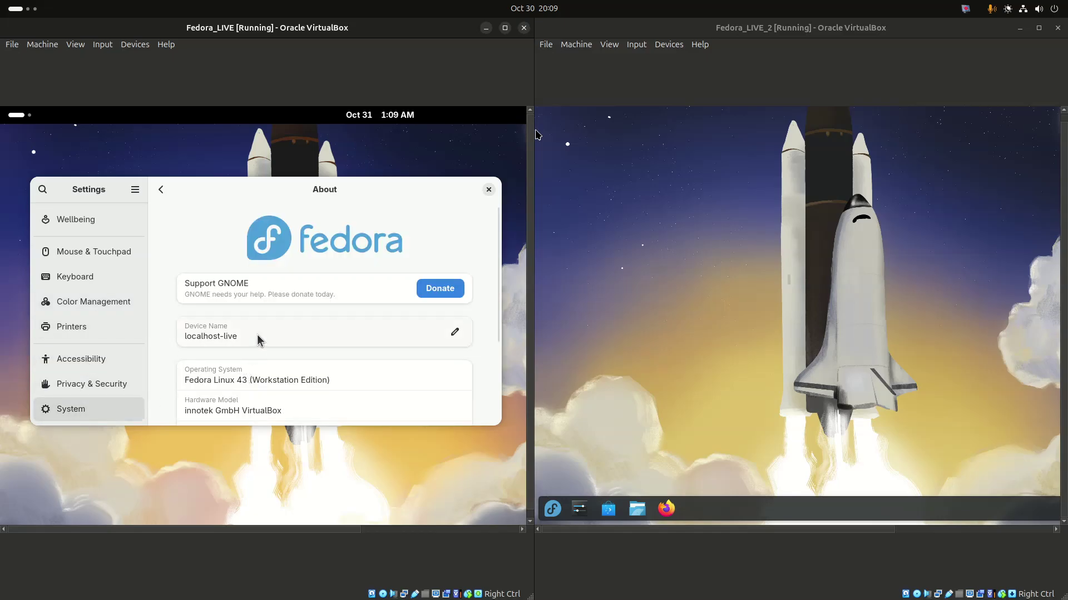
{"action": "scroll", "coordinate": [253, 347], "scroll_direction": "down", "scroll_amount": 5}
{"action": "left_click", "coordinate": [222, 389]}
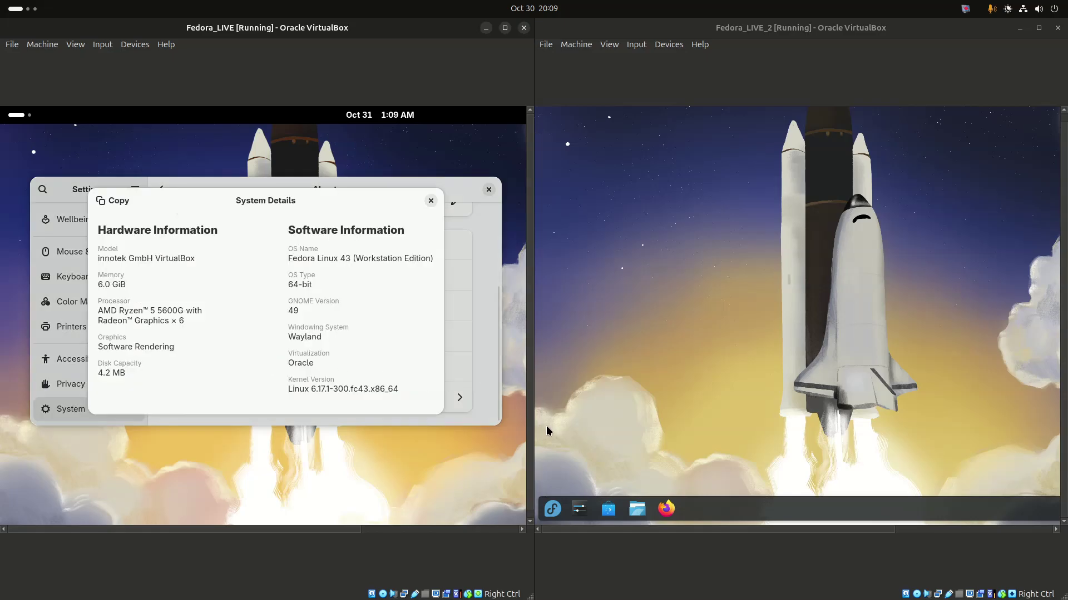
Step: Open Info Center in Fedora_LIVE_2 and move its window fully into view to examine the software and hardware information
{"action": "left_click", "coordinate": [552, 510]}
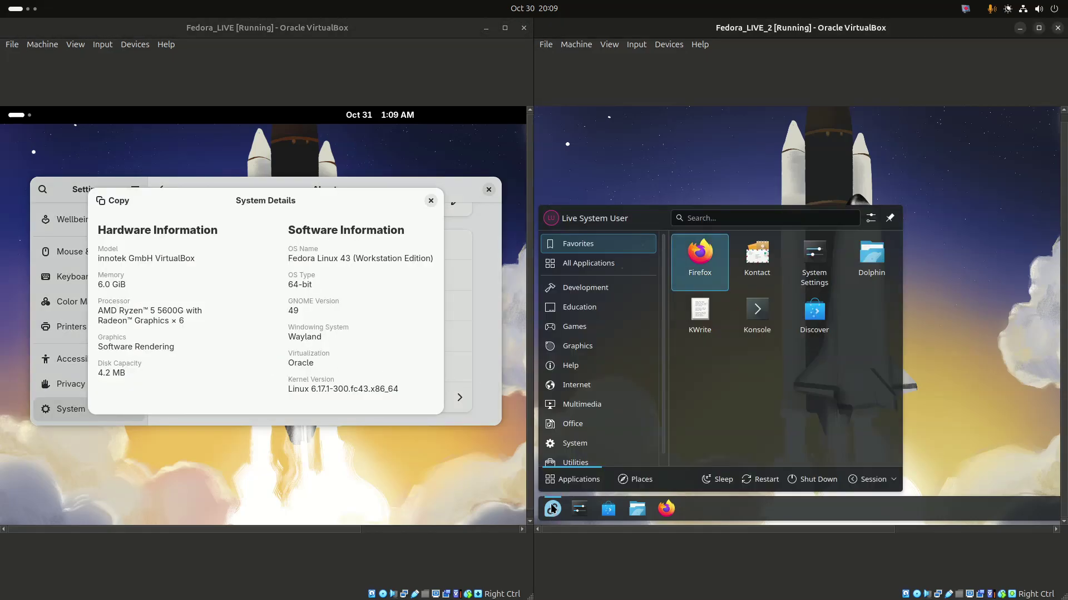
{"action": "type", "text": "info"}
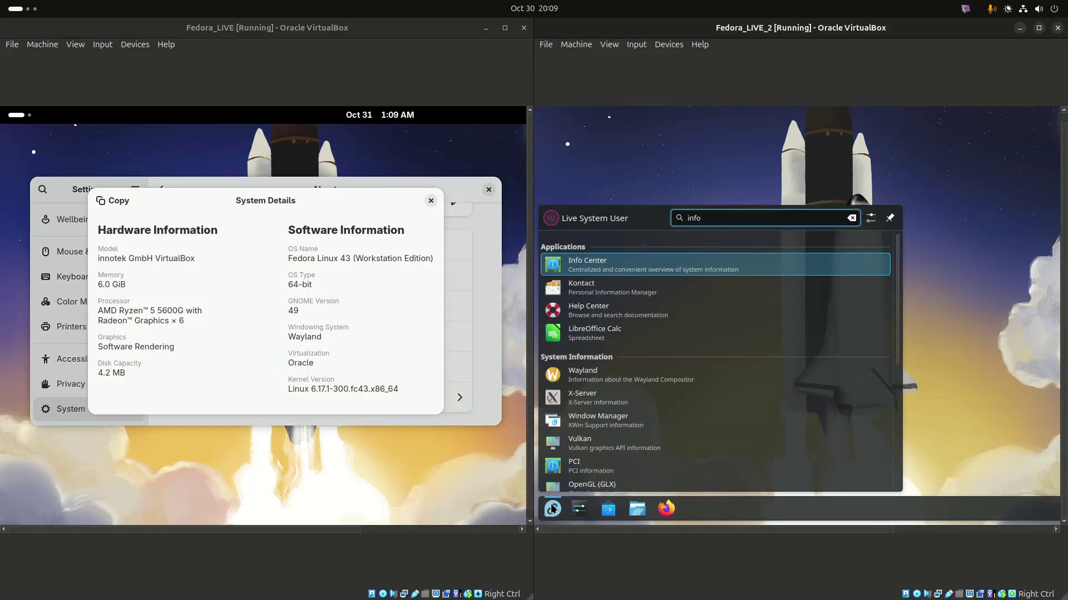
{"action": "key", "text": "Return"}
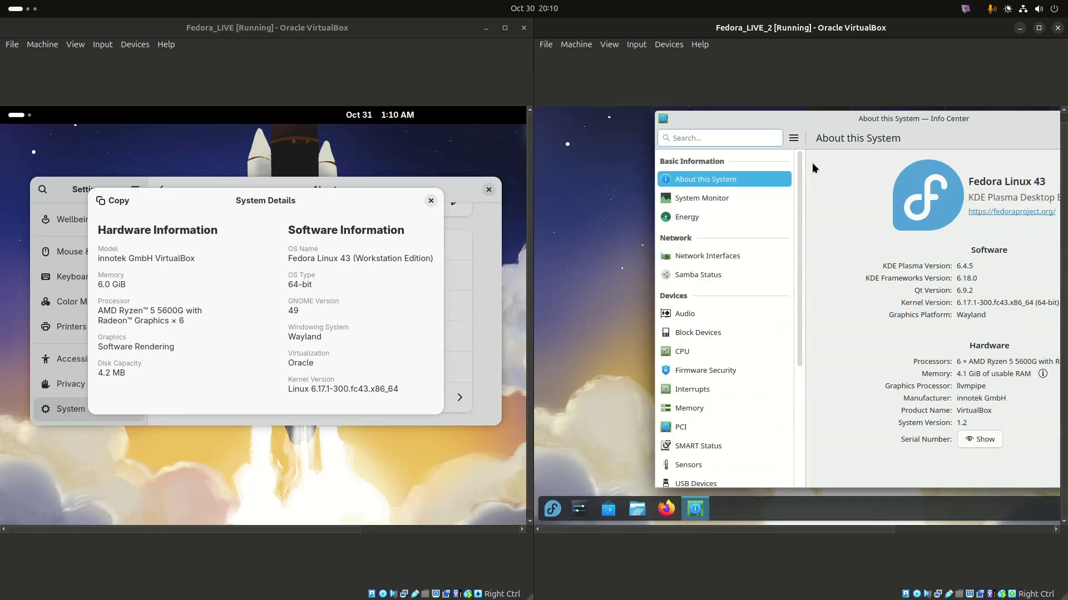
{"action": "left_click_drag", "start_coordinate": [898, 126], "coordinate": [781, 127]}
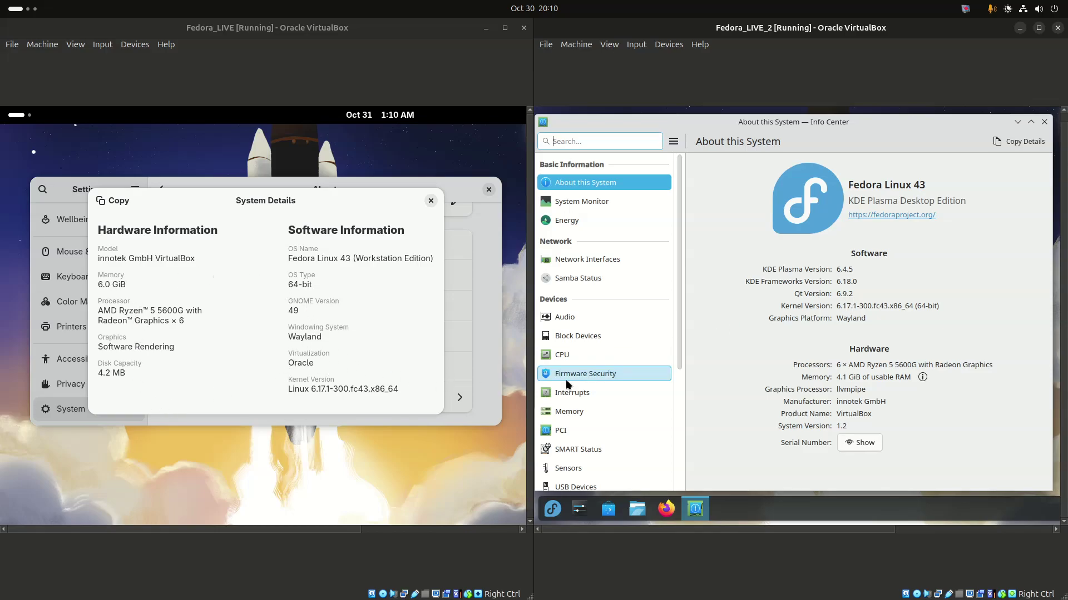
Step: Close the System Details and Settings windows in Fedora_LIVE and Info Center in Fedora_LIVE_2
{"action": "left_click", "coordinate": [430, 201]}
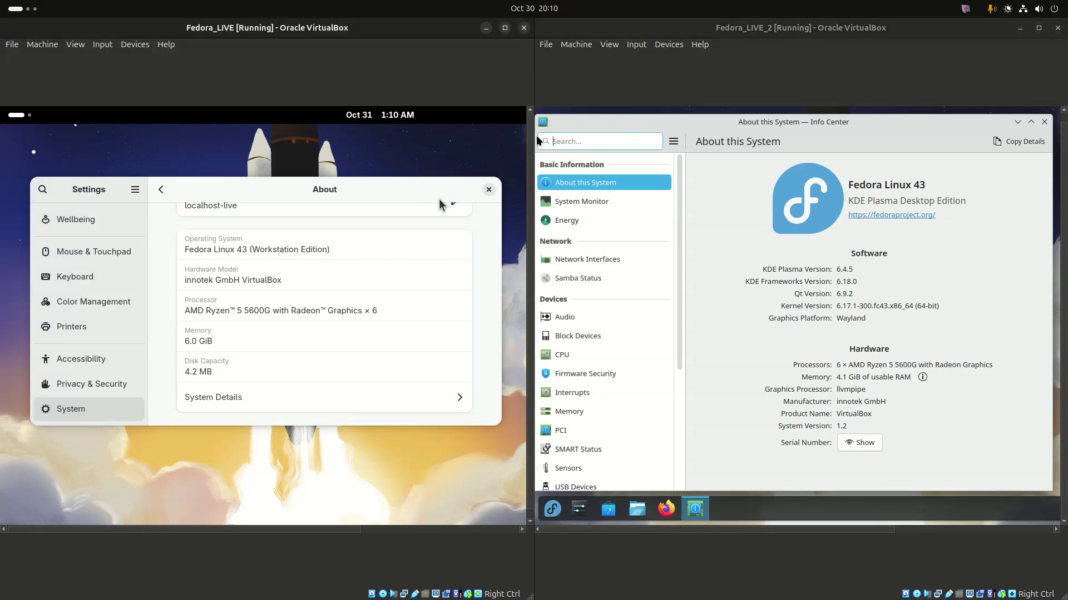
{"action": "left_click", "coordinate": [489, 190]}
{"action": "left_click", "coordinate": [1044, 122]}
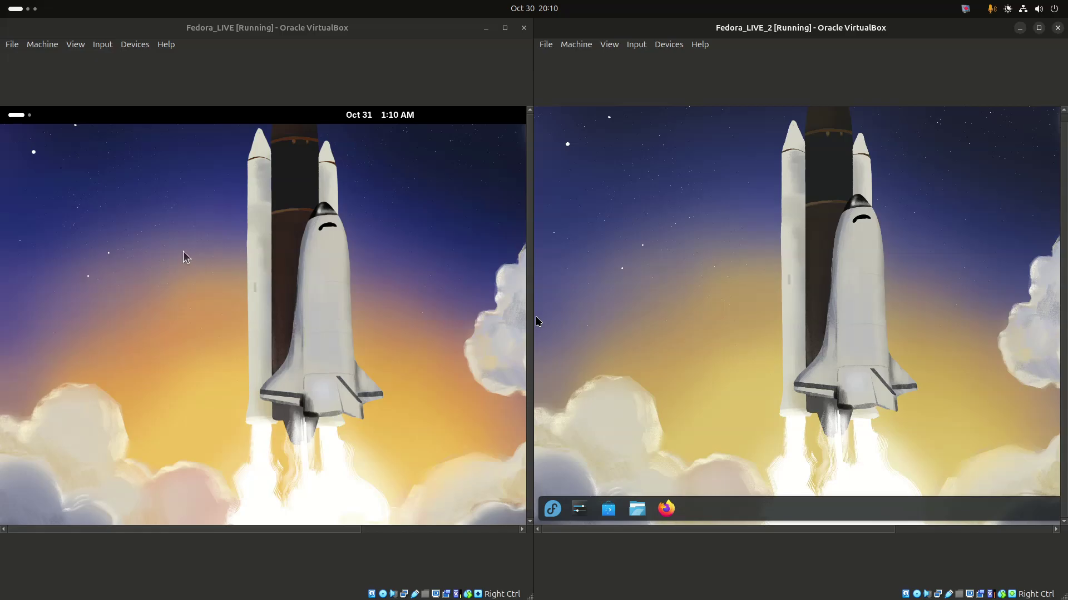
Step: Open the file manager in each virtual machine and position both windows fully in view
{"action": "key", "text": "super"}
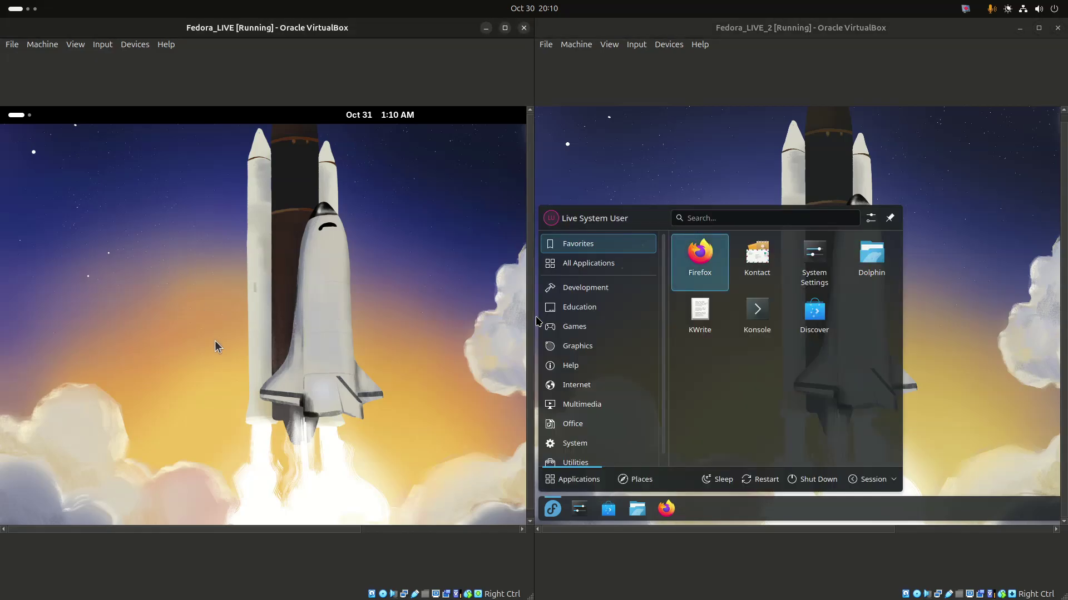
{"action": "left_click", "coordinate": [393, 487]}
{"action": "left_click", "coordinate": [987, 332]}
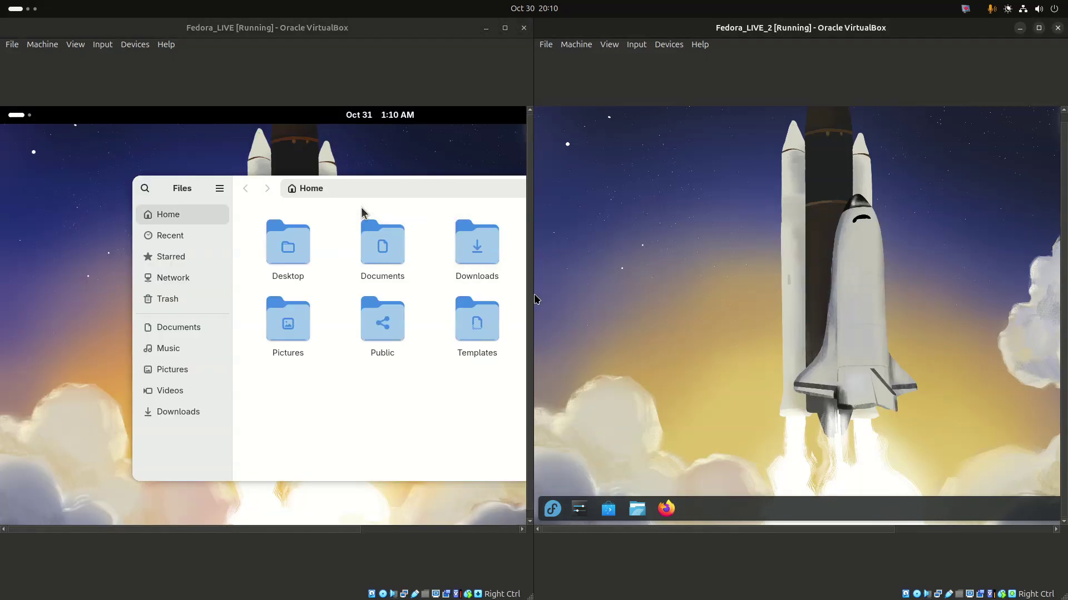
{"action": "left_click", "coordinate": [638, 510]}
{"action": "left_click_drag", "start_coordinate": [839, 158], "coordinate": [715, 160]}
{"action": "left_click_drag", "start_coordinate": [278, 191], "coordinate": [156, 177]}
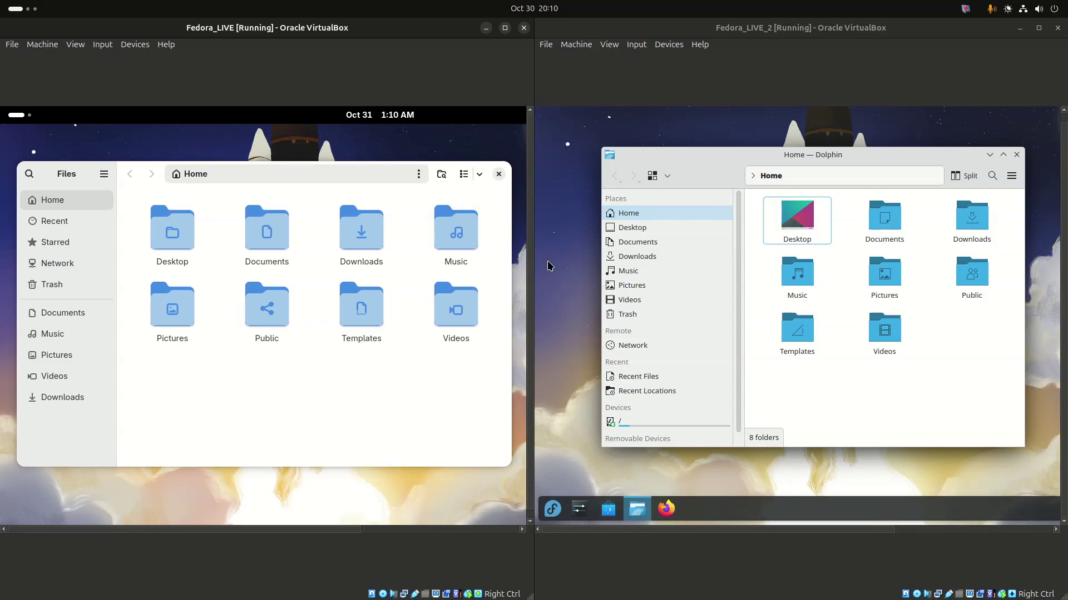
Step: Preview Dolphin's split view and its main menu, closing each again
{"action": "left_click", "coordinate": [962, 177]}
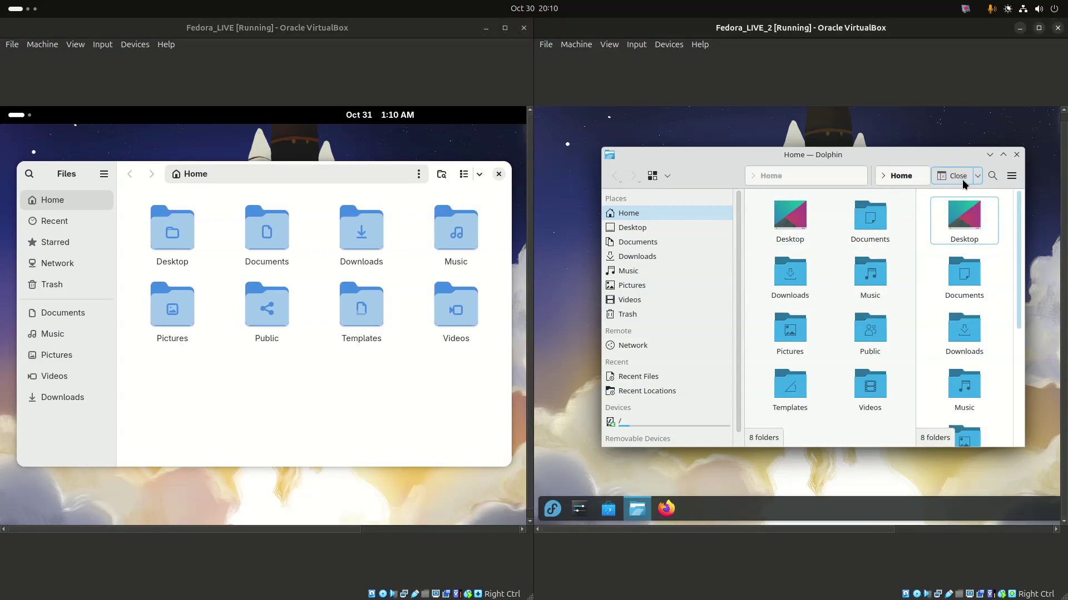
{"action": "left_click", "coordinate": [954, 177]}
{"action": "left_click", "coordinate": [1017, 180]}
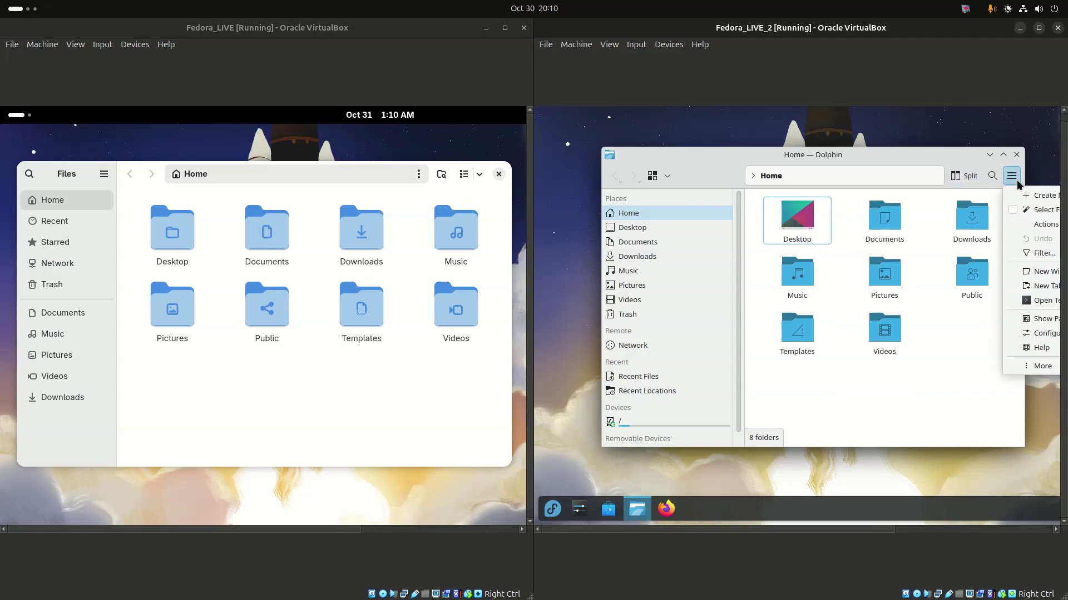
{"action": "left_click", "coordinate": [1017, 180]}
Step: Compare the view modes for the Home folder in Files and Dolphin, returning both to the icon grid
{"action": "left_click", "coordinate": [653, 177]}
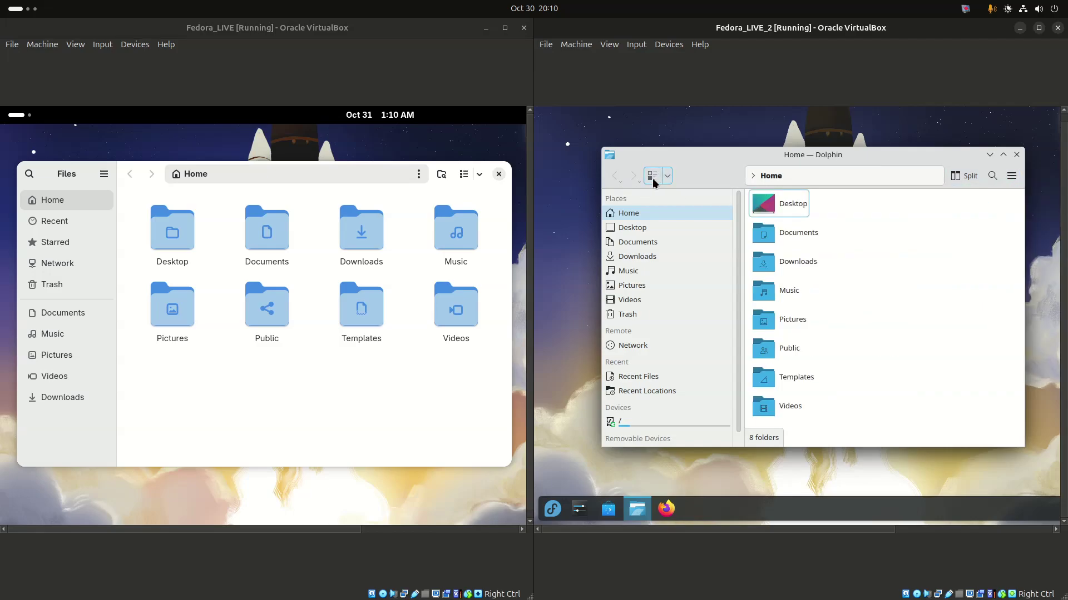
{"action": "left_click", "coordinate": [464, 175]}
{"action": "left_click", "coordinate": [478, 174]}
{"action": "left_click", "coordinate": [478, 174]}
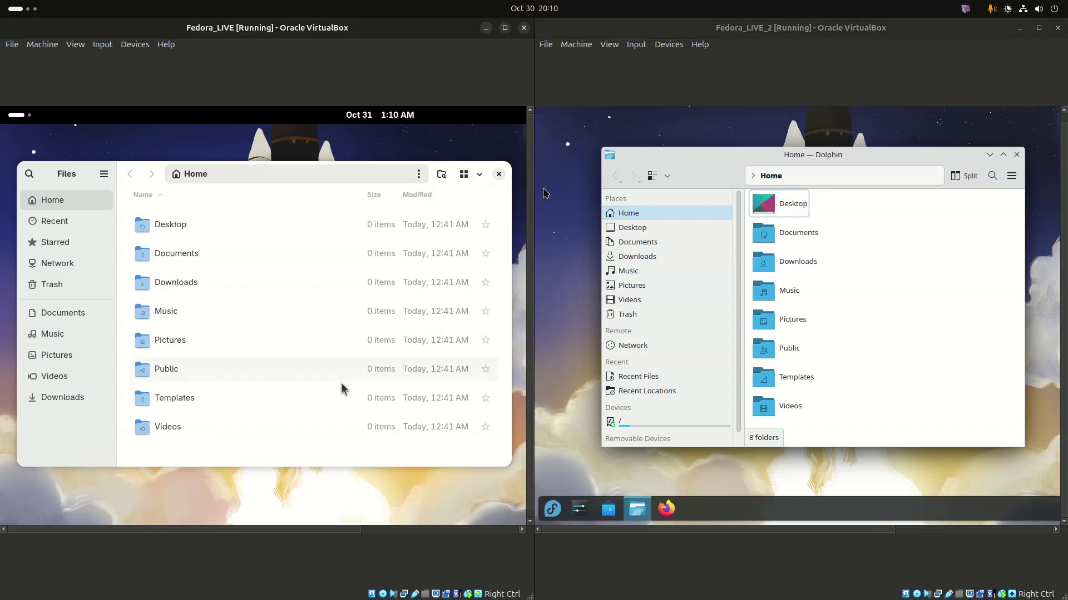
{"action": "left_click", "coordinate": [464, 174]}
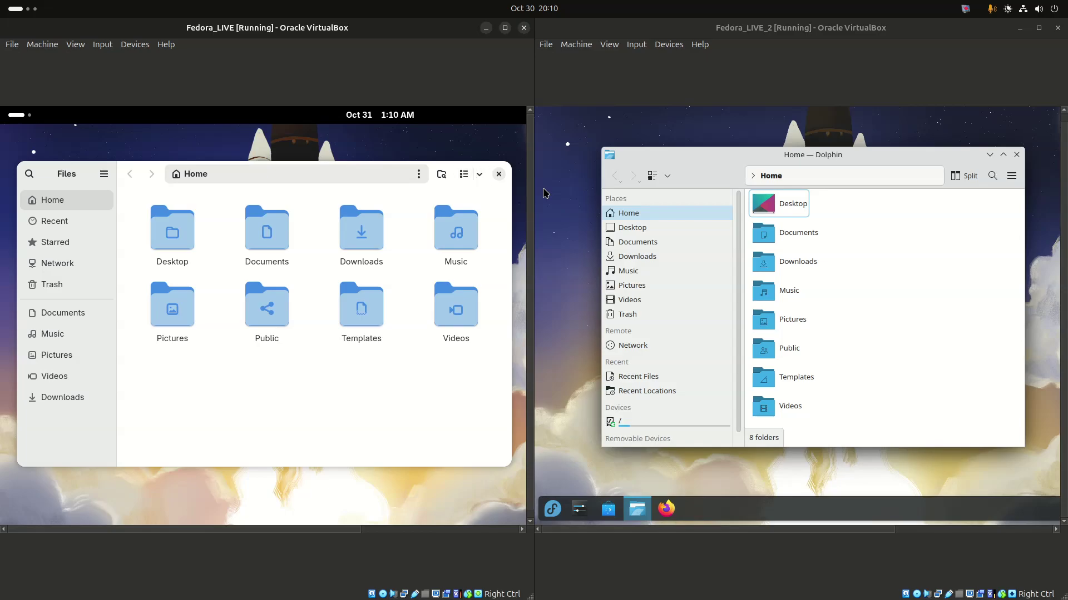
{"action": "left_click", "coordinate": [652, 176]}
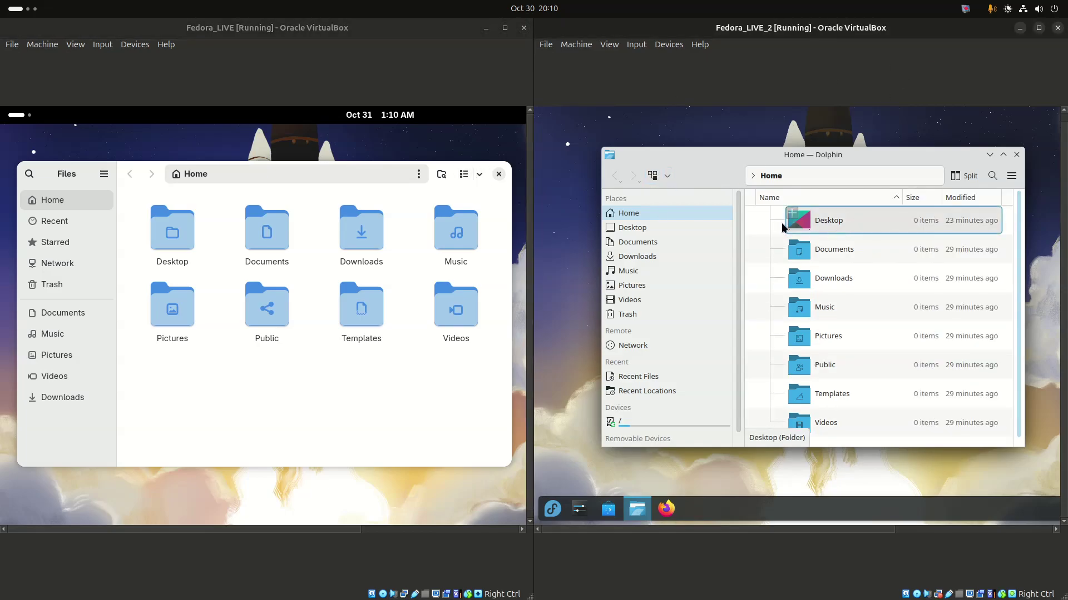
{"action": "left_click", "coordinate": [652, 176]}
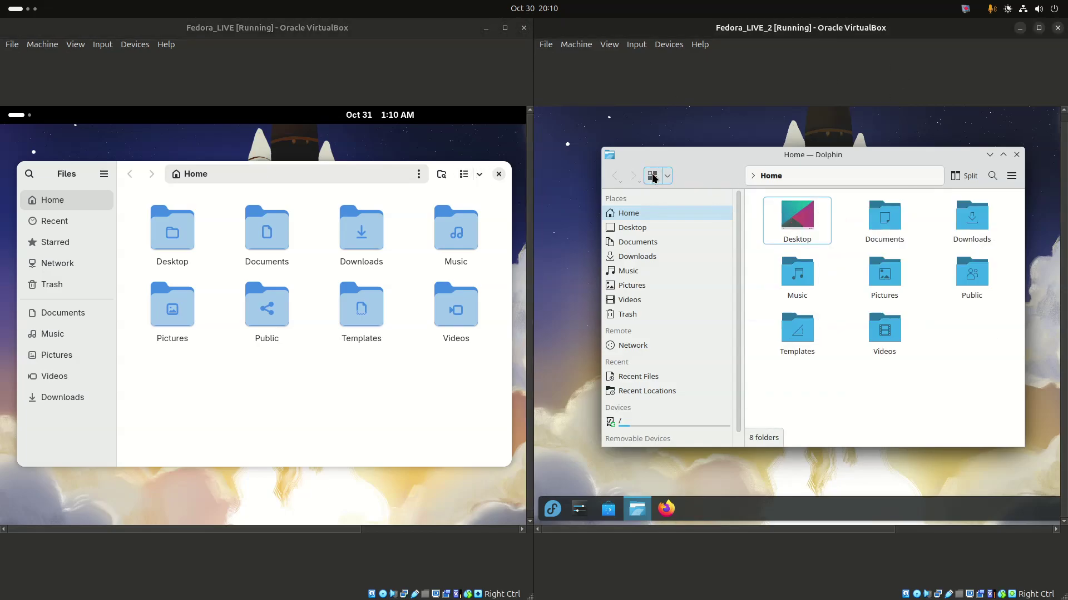
Step: Open the Home folder's context menu in Files on Fedora_LIVE to review its options
{"action": "left_click", "coordinate": [179, 381]}
{"action": "right_click", "coordinate": [174, 366]}
{"action": "key", "text": "Escape"}
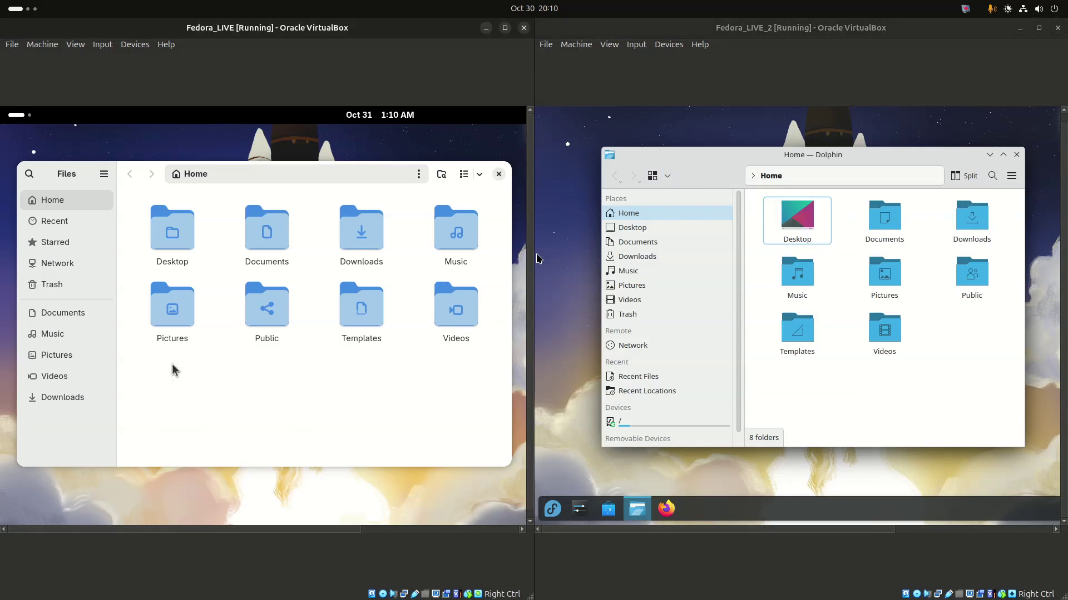
{"action": "right_click", "coordinate": [173, 365]}
{"action": "left_click", "coordinate": [773, 369]}
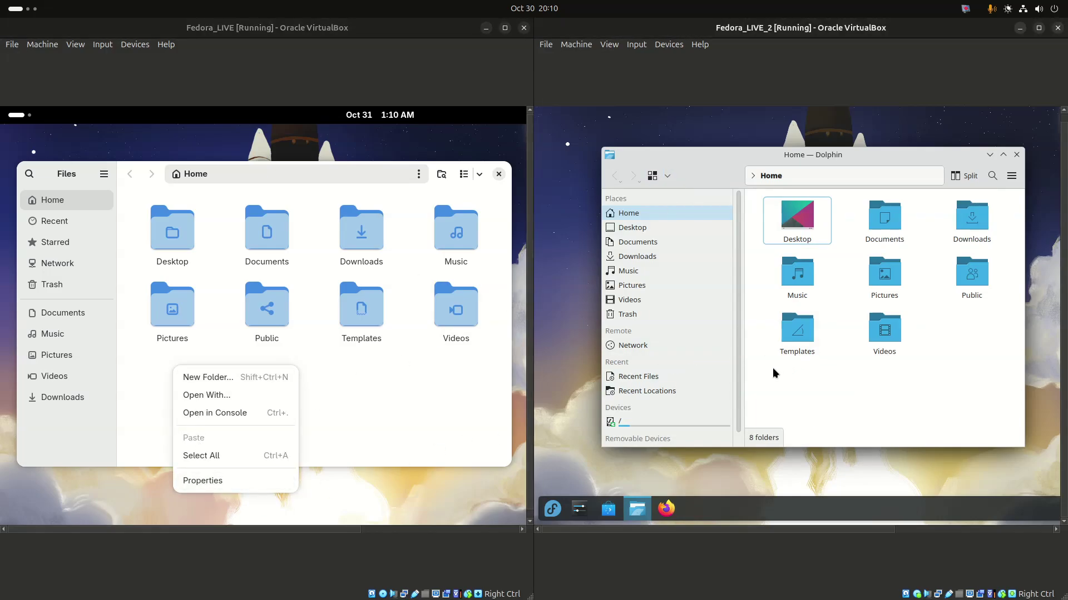
Step: Open the Home folder's context menu in Dolphin and review submenus such as Open Folder With, Sort By and Actions
{"action": "right_click", "coordinate": [775, 373]}
{"action": "mouse_move", "coordinate": [825, 365]}
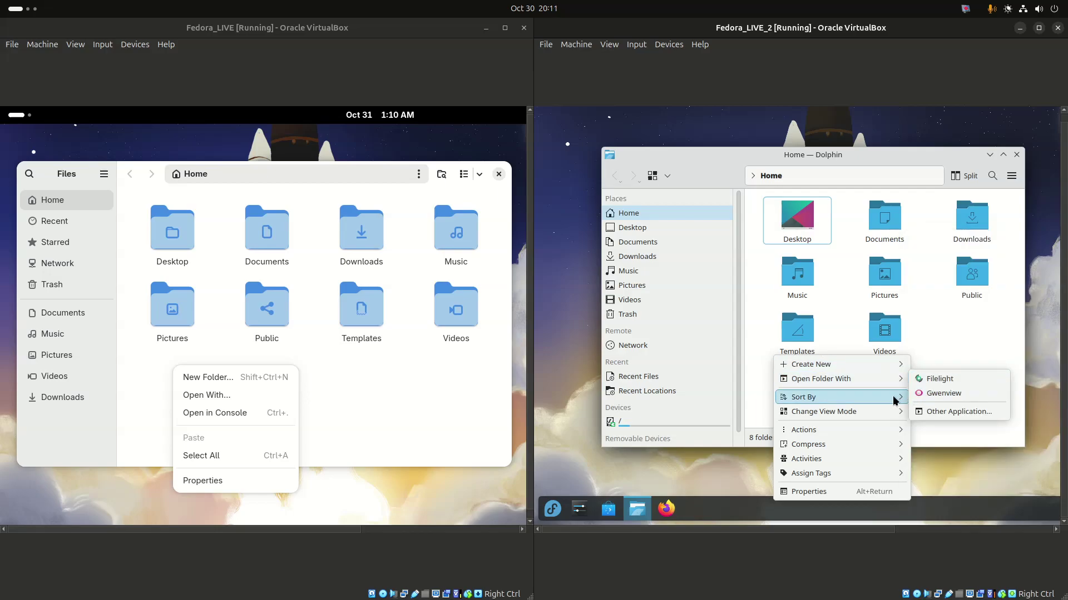
{"action": "mouse_move", "coordinate": [889, 400]}
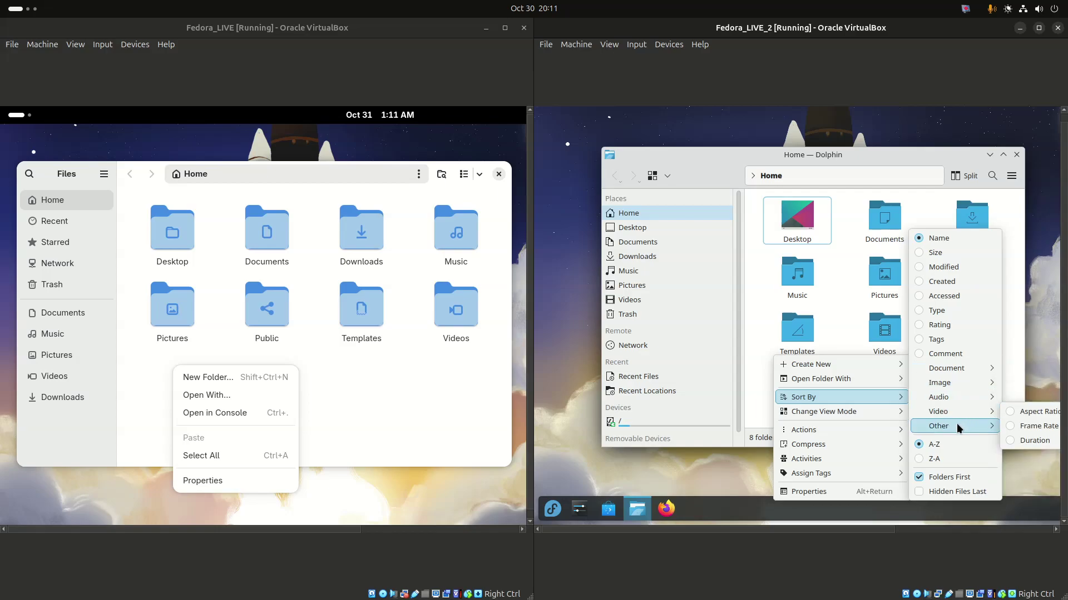
{"action": "mouse_move", "coordinate": [957, 427]}
{"action": "mouse_move", "coordinate": [886, 437]}
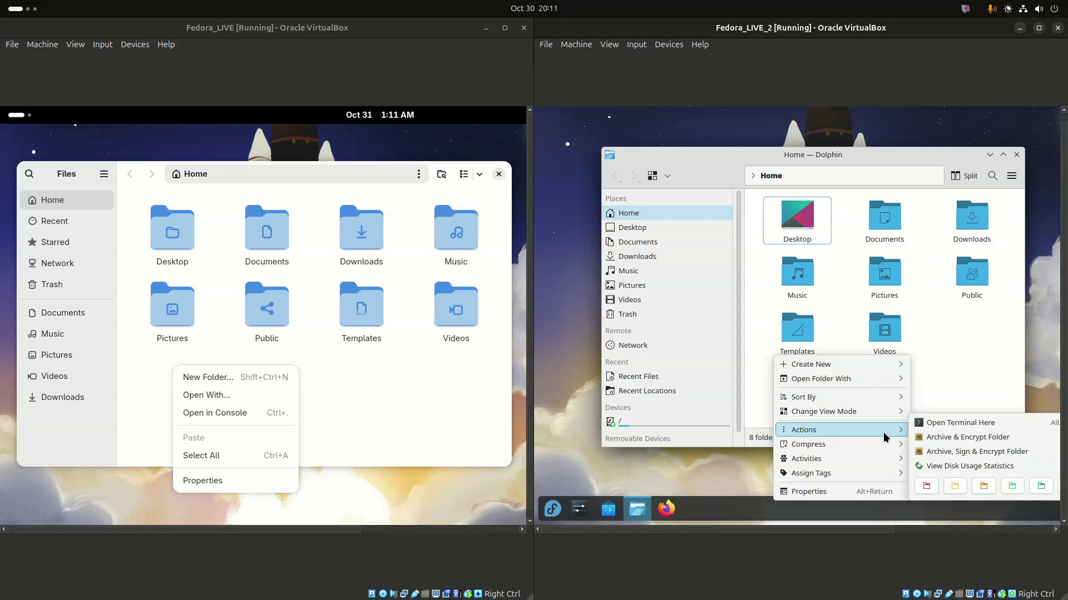
{"action": "mouse_move", "coordinate": [879, 458]}
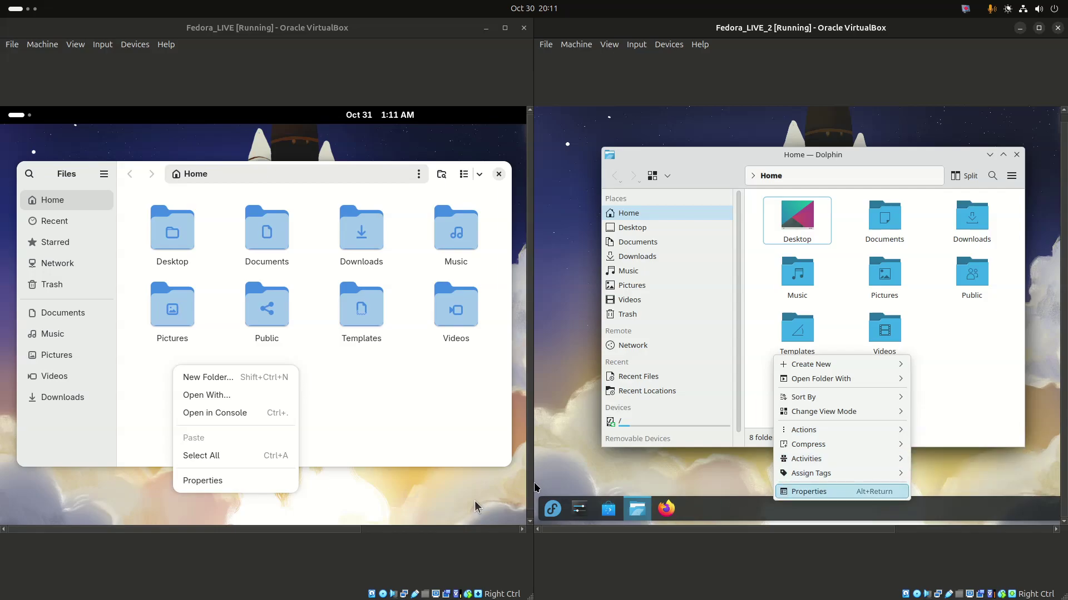
Step: Switch to Speechma on the next workspace to play the "For whom: Best for experienced users" audio, and return to the virtual machines
{"action": "key", "text": "super+Page_Down"}
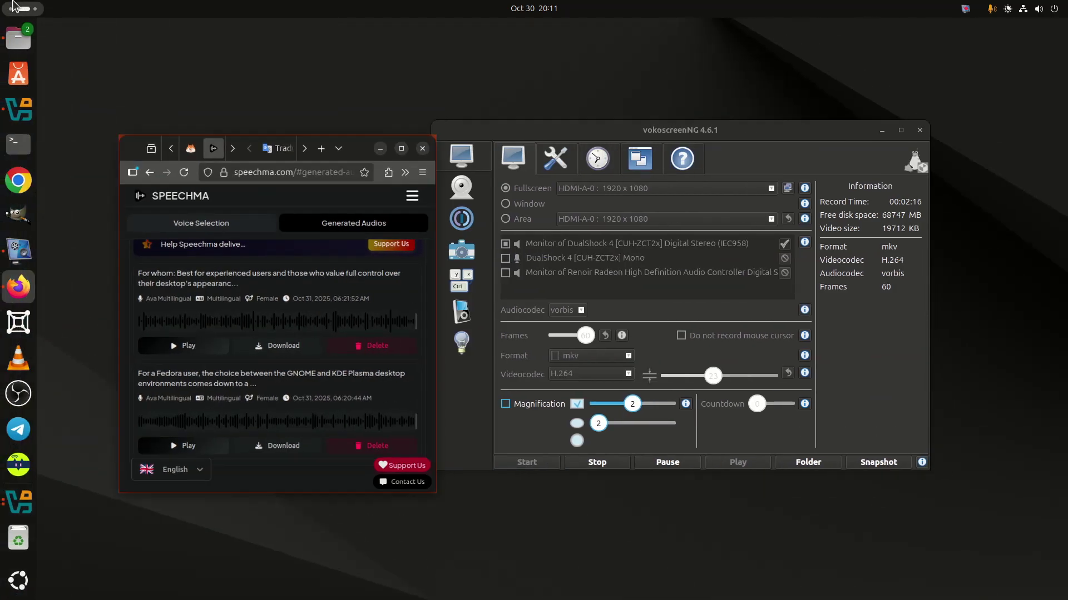
{"action": "left_click", "coordinate": [167, 345]}
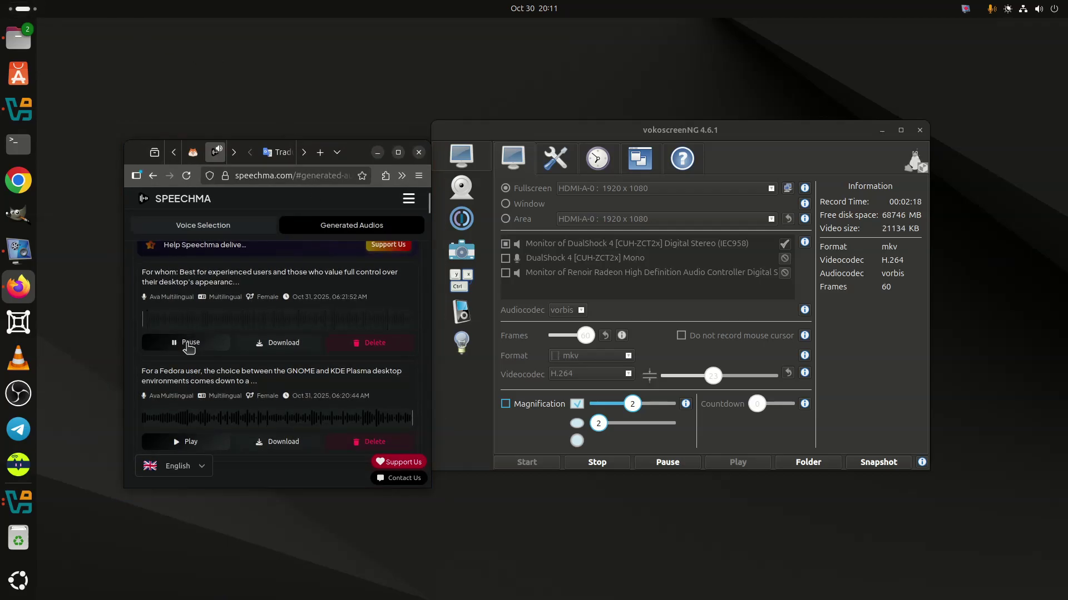
{"action": "key", "text": "super+Page_Up"}
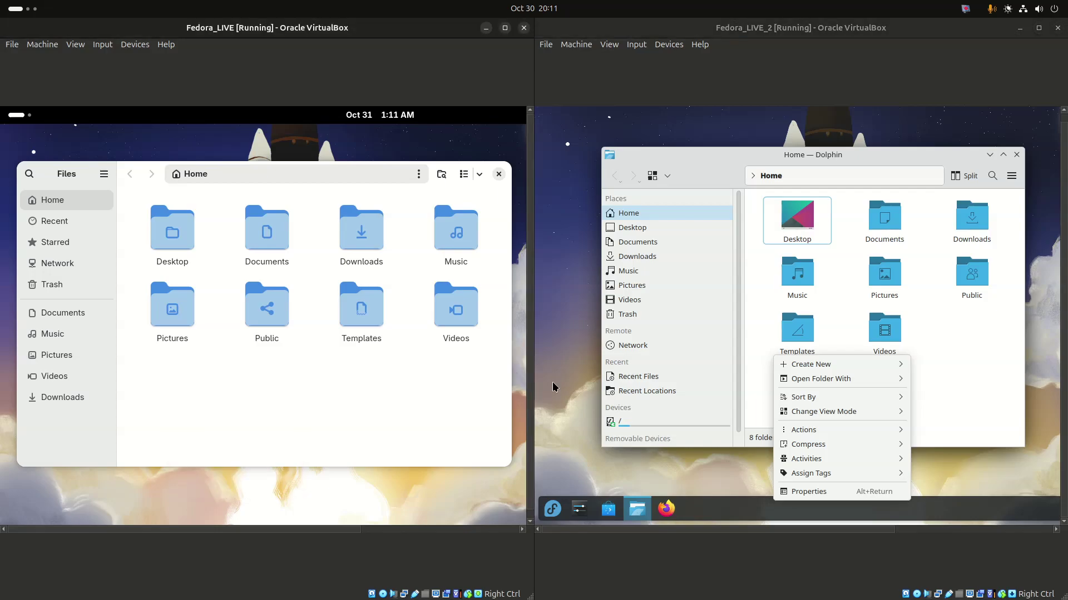
Step: Dismiss Dolphin's context menu and close the file managers in both virtual machines
{"action": "left_click", "coordinate": [972, 324]}
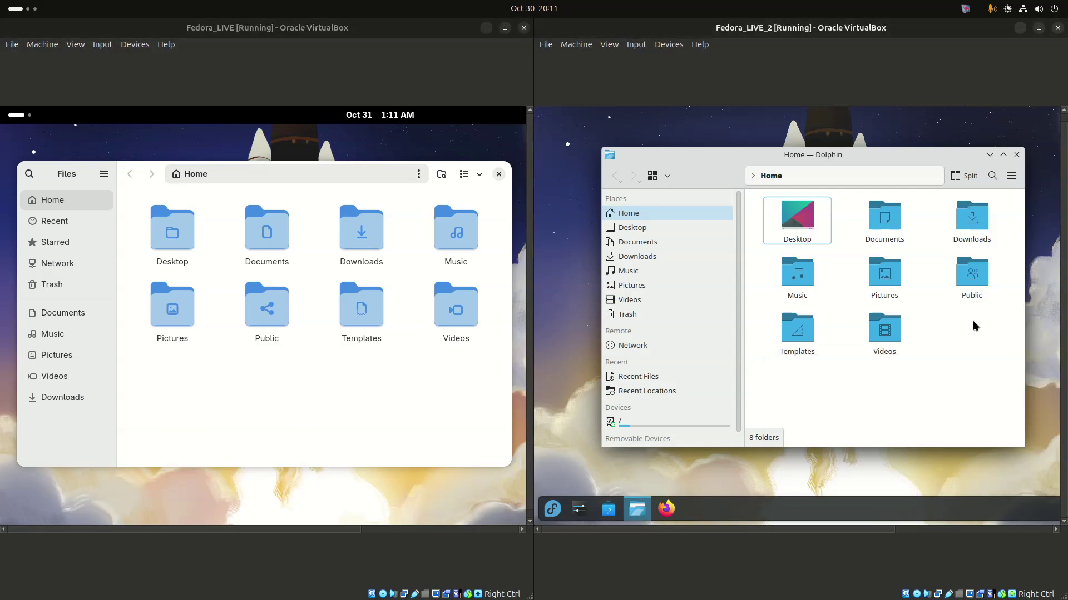
{"action": "left_click", "coordinate": [1016, 155]}
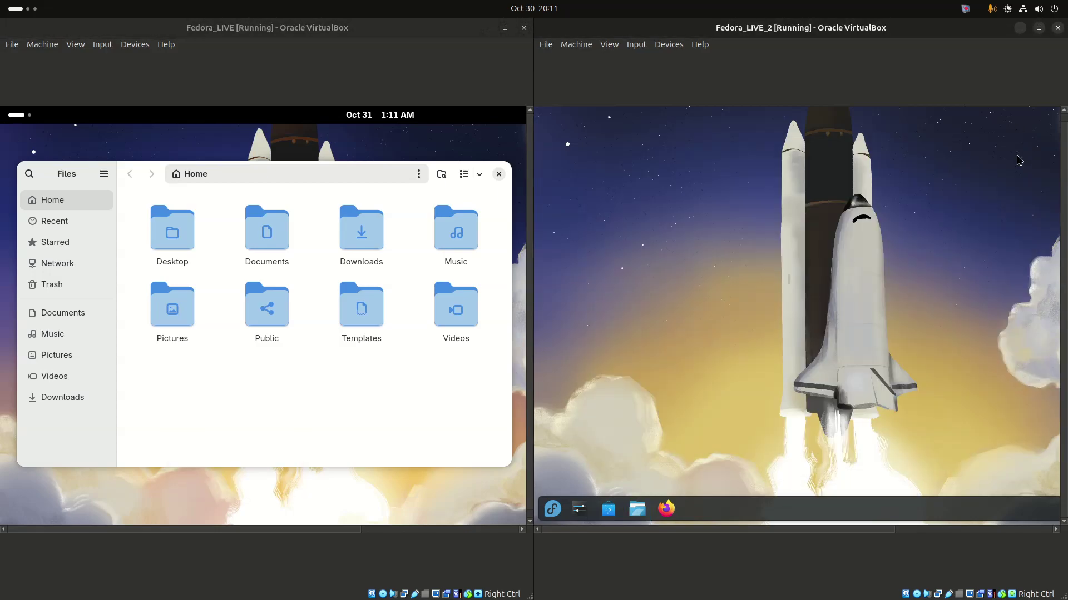
{"action": "left_click", "coordinate": [499, 175]}
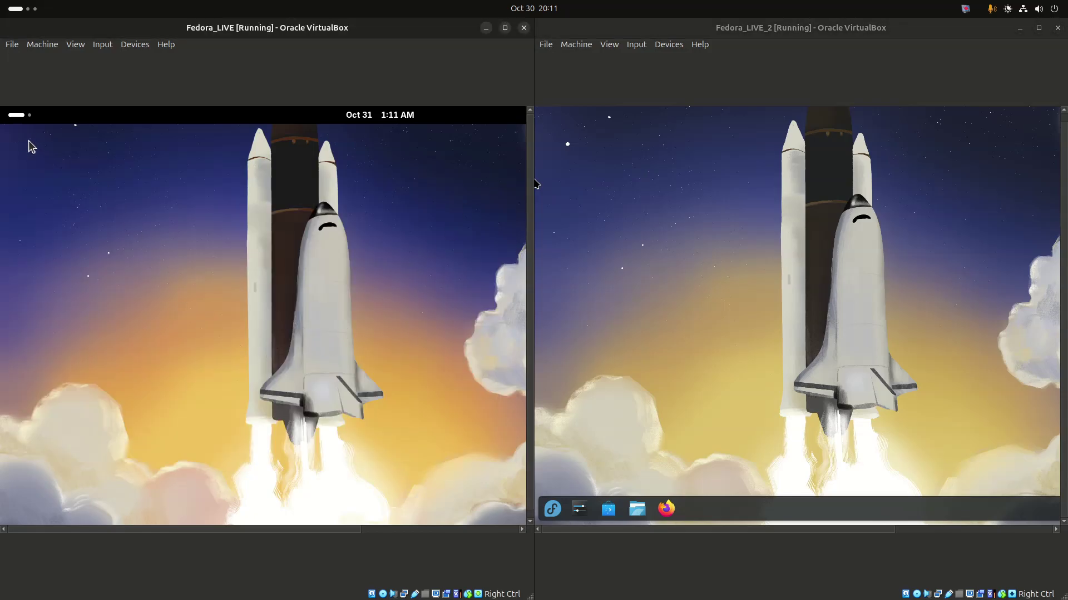
Step: Launch Software in Fedora_LIVE by searching for "soft", and launch Discover in Fedora_LIVE_2
{"action": "left_click", "coordinate": [18, 115]}
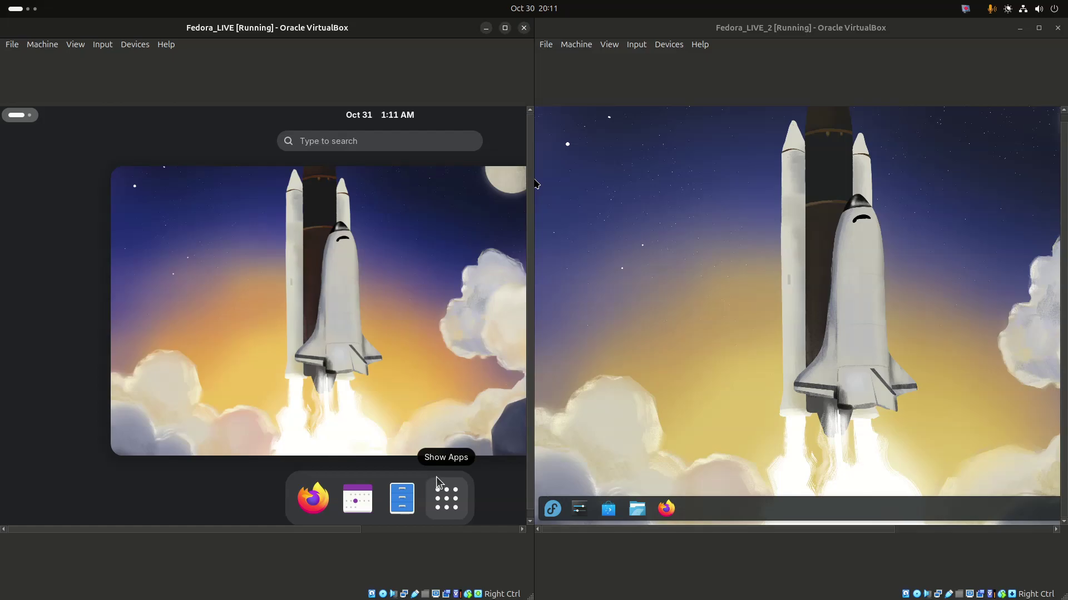
{"action": "type", "text": "soft"}
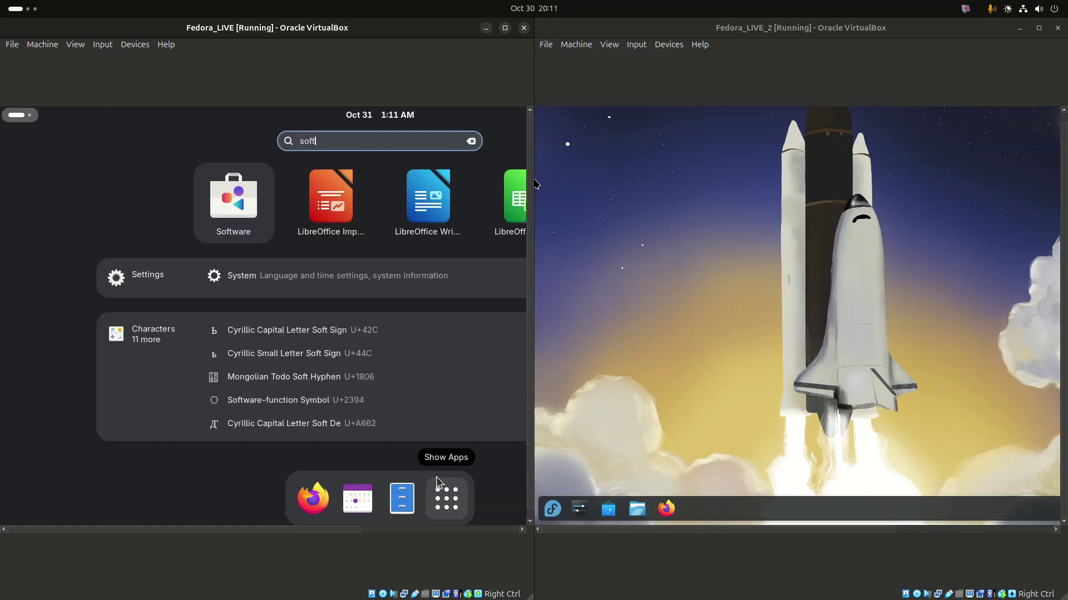
{"action": "key", "text": "super"}
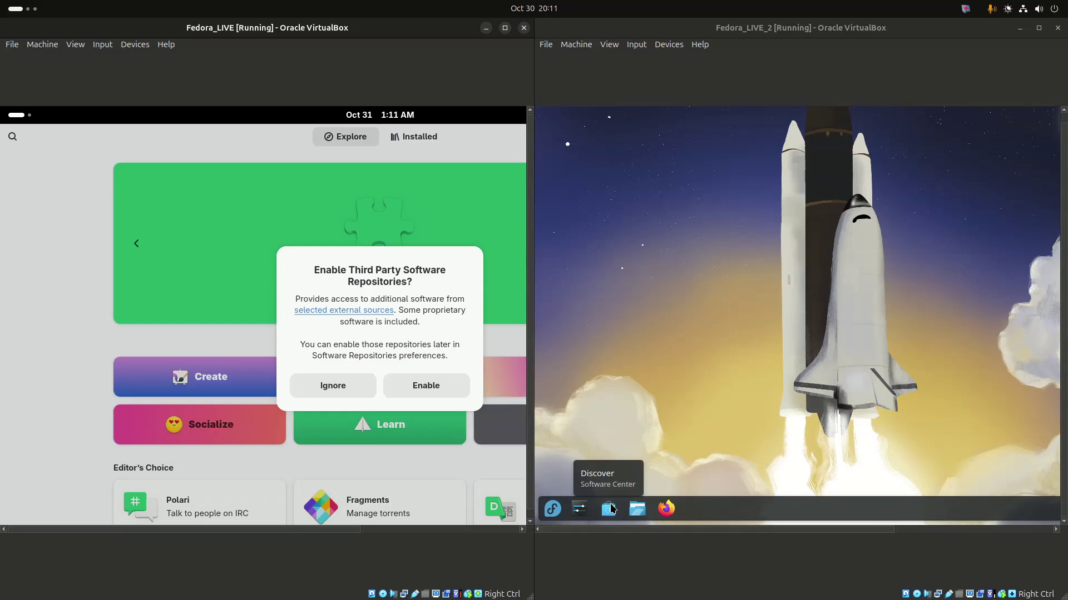
{"action": "left_click", "coordinate": [610, 509]}
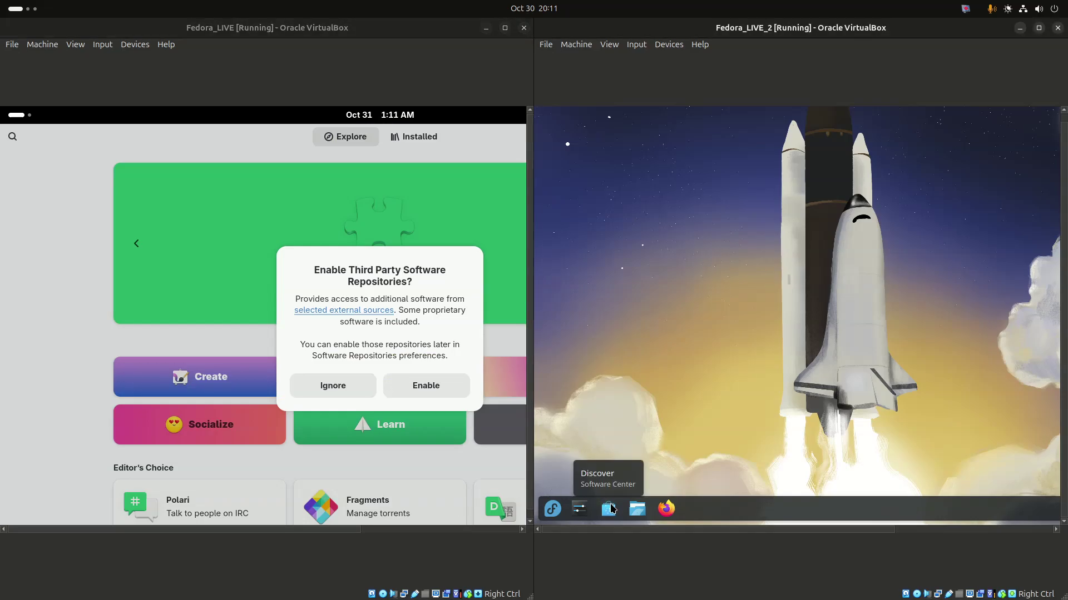
Step: Reposition the Software window in Fedora_LIVE and ignore the offer to enable third-party software repositories
{"action": "left_click", "coordinate": [278, 134]}
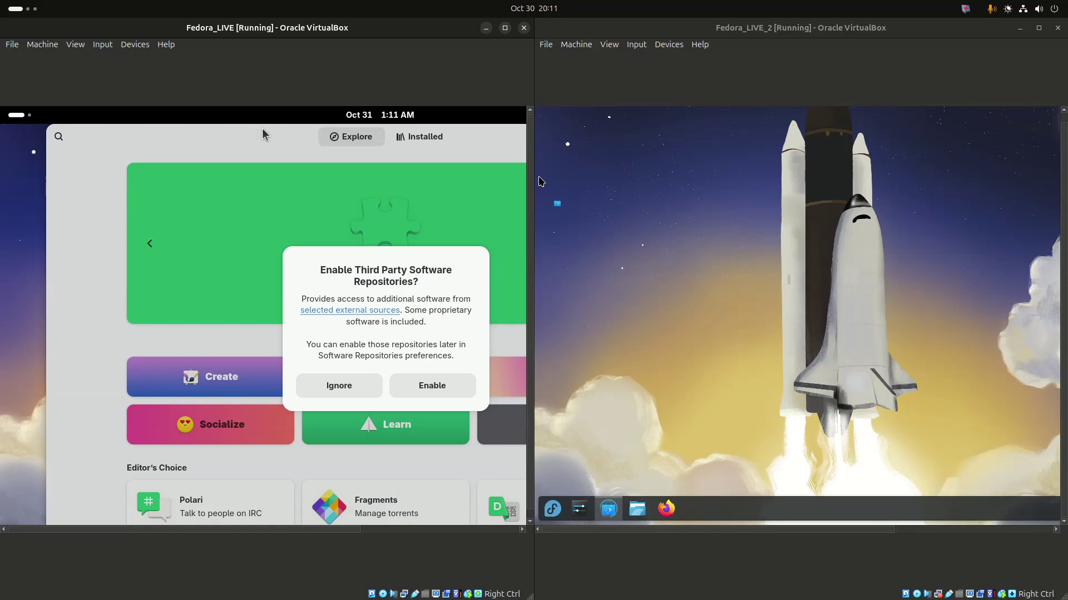
{"action": "left_click_drag", "start_coordinate": [261, 128], "coordinate": [193, 132]}
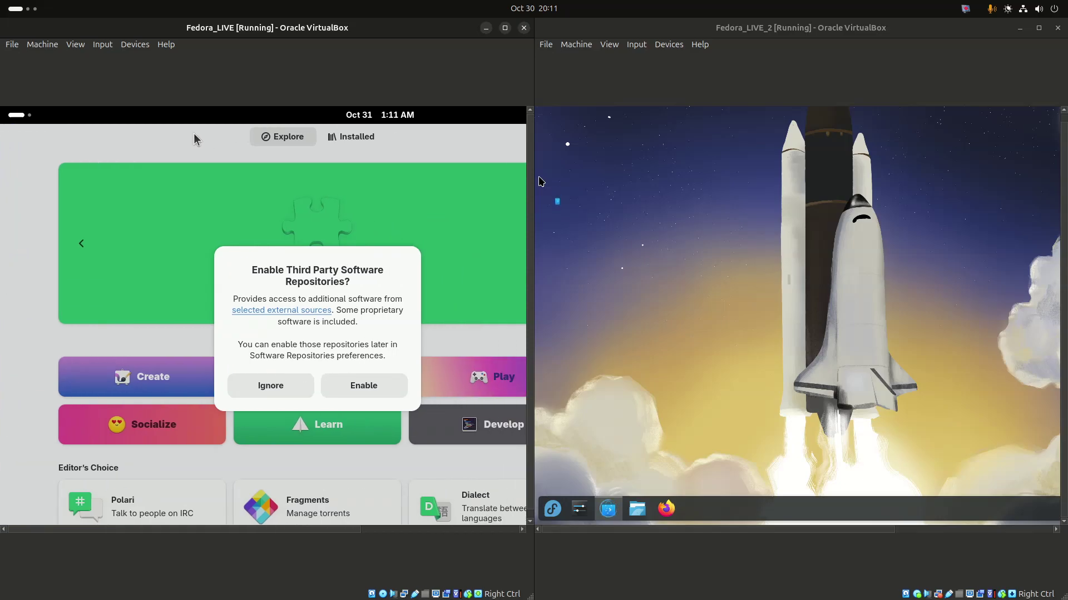
{"action": "left_click", "coordinate": [298, 380]}
Step: Browse the recommended apps in Software and in Discover, moving the Discover window fully into view
{"action": "scroll", "coordinate": [308, 340], "scroll_direction": "down", "scroll_amount": 5}
{"action": "scroll", "coordinate": [310, 343], "scroll_direction": "down", "scroll_amount": 3}
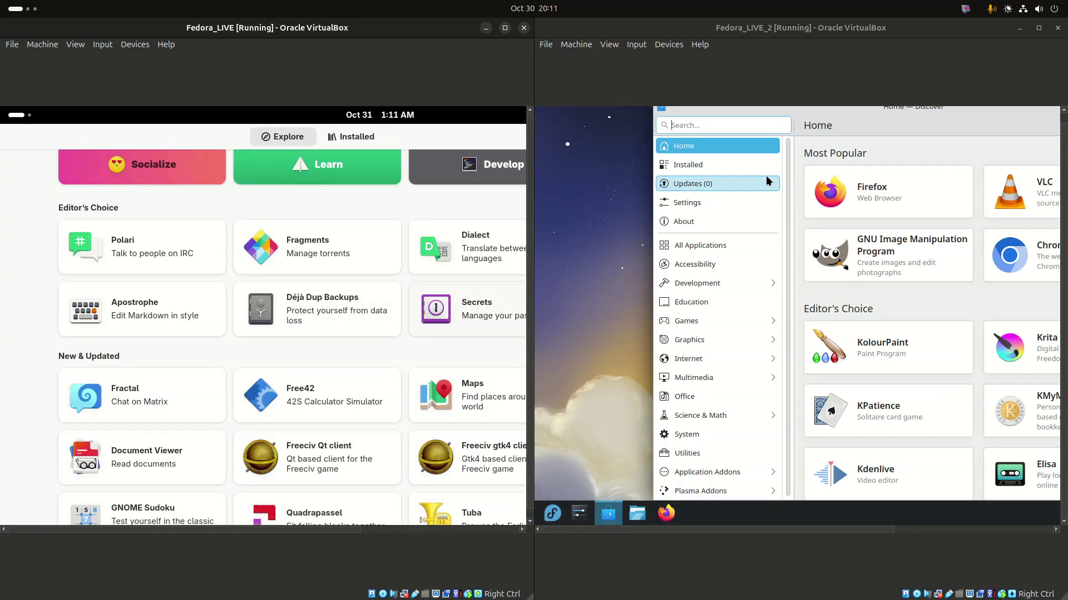
{"action": "left_click", "coordinate": [876, 110]}
{"action": "left_click_drag", "start_coordinate": [872, 115], "coordinate": [758, 128]}
{"action": "scroll", "coordinate": [770, 311], "scroll_direction": "down", "scroll_amount": 3}
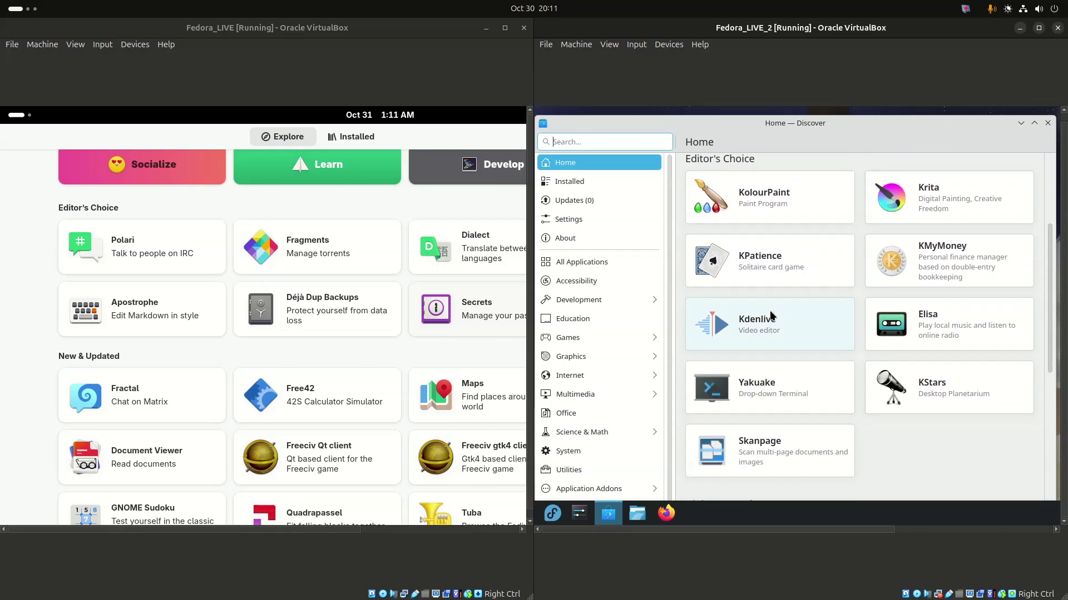
Step: Review Software's Explore page down to Other Categories, and browse its list of installed apps
{"action": "mouse_move", "coordinate": [278, 524]}
{"action": "left_mouse_down"}
{"action": "mouse_move", "coordinate": [391, 526]}
{"action": "mouse_move", "coordinate": [295, 524]}
{"action": "left_mouse_up"}
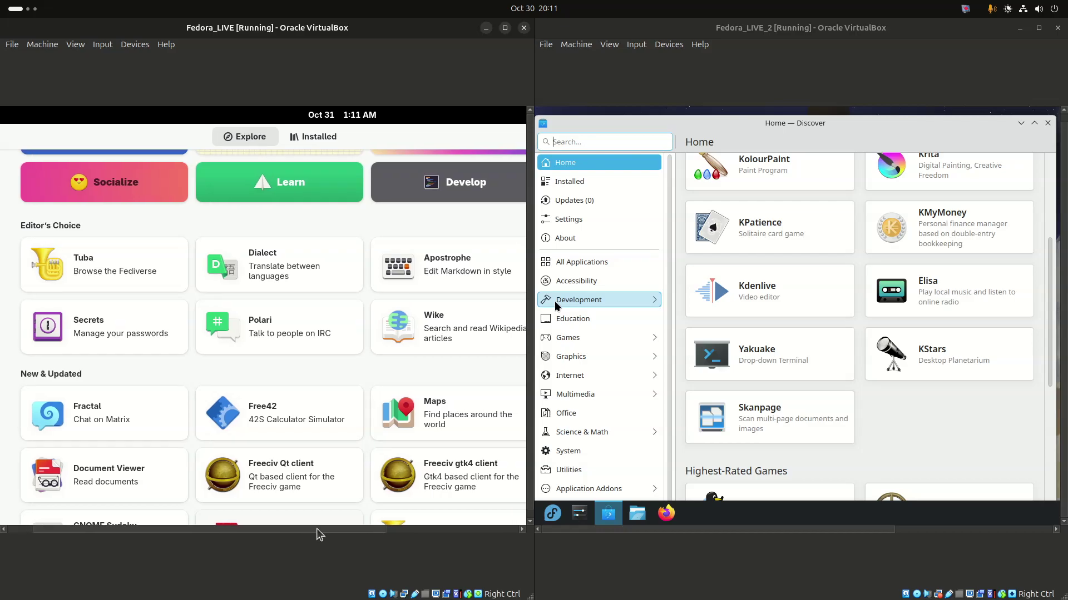
{"action": "scroll", "coordinate": [260, 448], "scroll_direction": "up", "scroll_amount": 2}
{"action": "scroll", "coordinate": [260, 448], "scroll_direction": "down", "scroll_amount": 6}
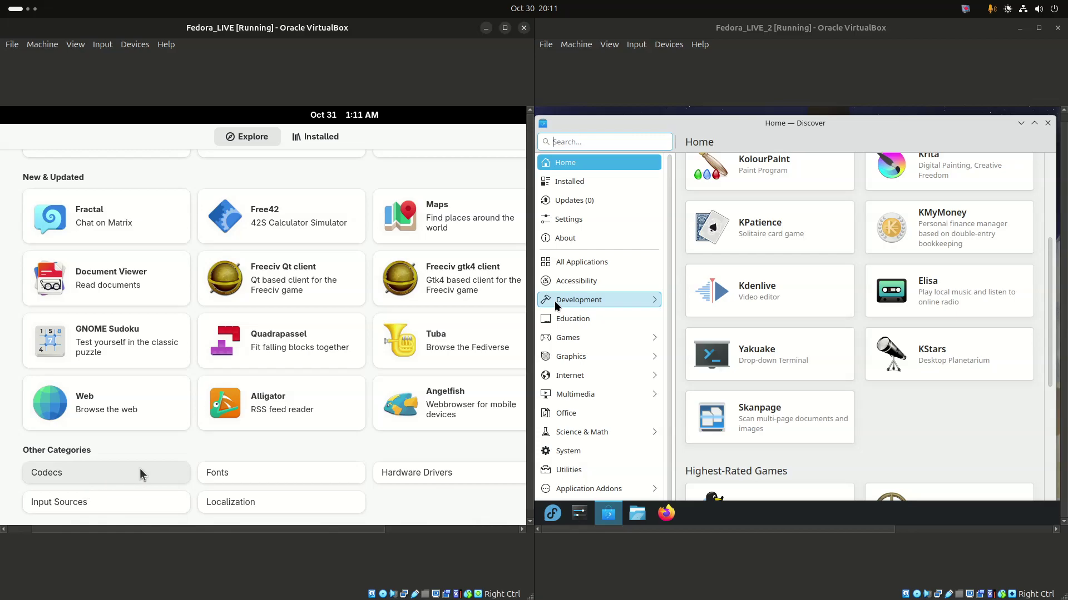
{"action": "scroll", "coordinate": [347, 475], "scroll_direction": "up", "scroll_amount": 8}
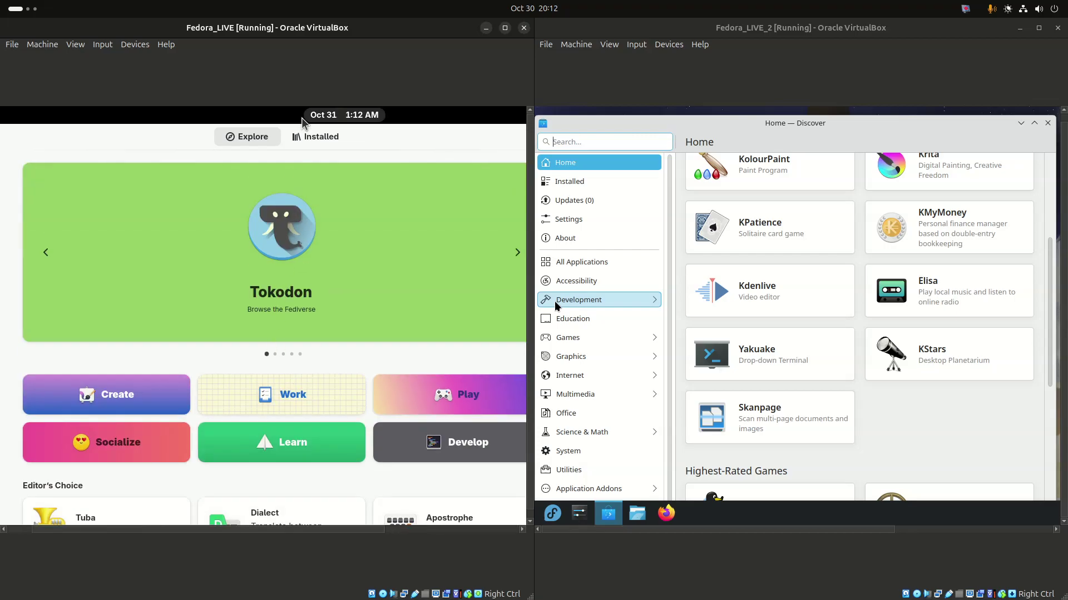
{"action": "left_click", "coordinate": [315, 136]}
{"action": "scroll", "coordinate": [262, 293], "scroll_direction": "down", "scroll_amount": 8}
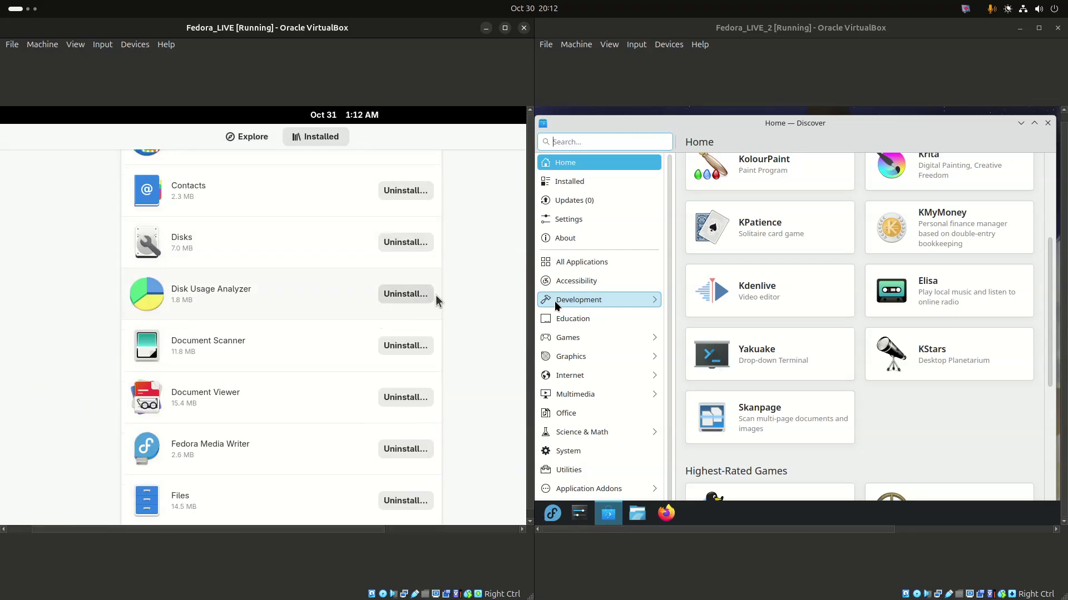
Step: View Discover's About page, and close both Discover and Software
{"action": "left_click", "coordinate": [628, 241]}
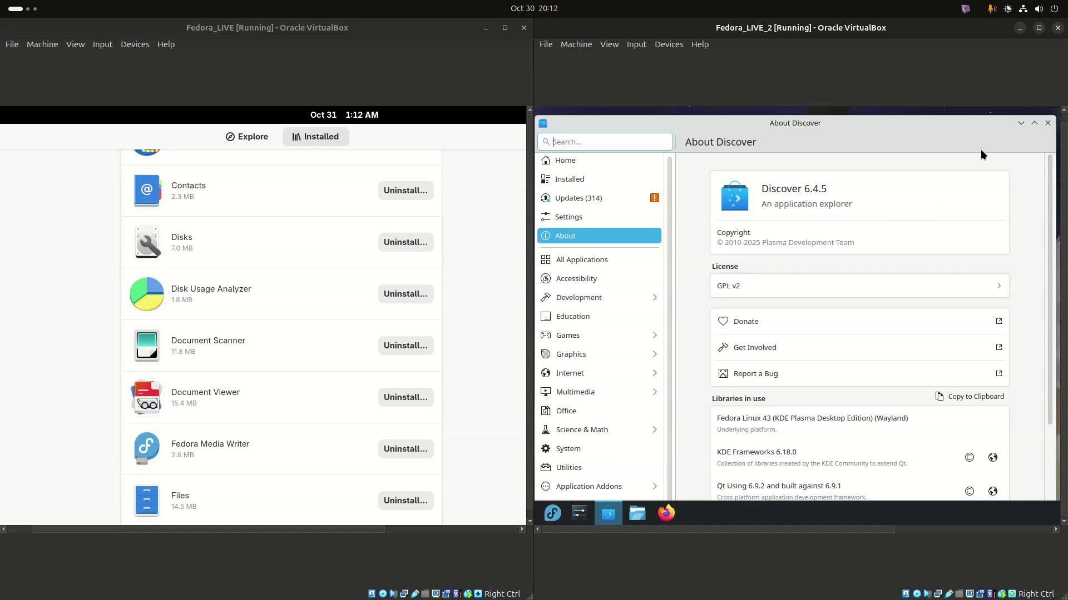
{"action": "left_click", "coordinate": [1047, 123]}
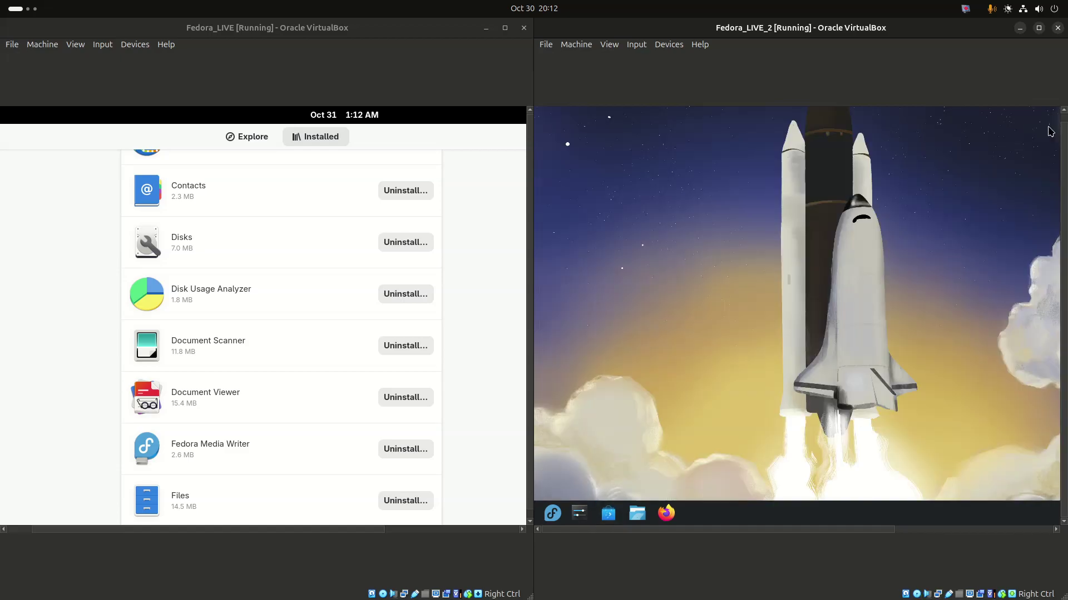
{"action": "left_click", "coordinate": [420, 133]}
{"action": "left_click_drag", "start_coordinate": [375, 135], "coordinate": [332, 136]}
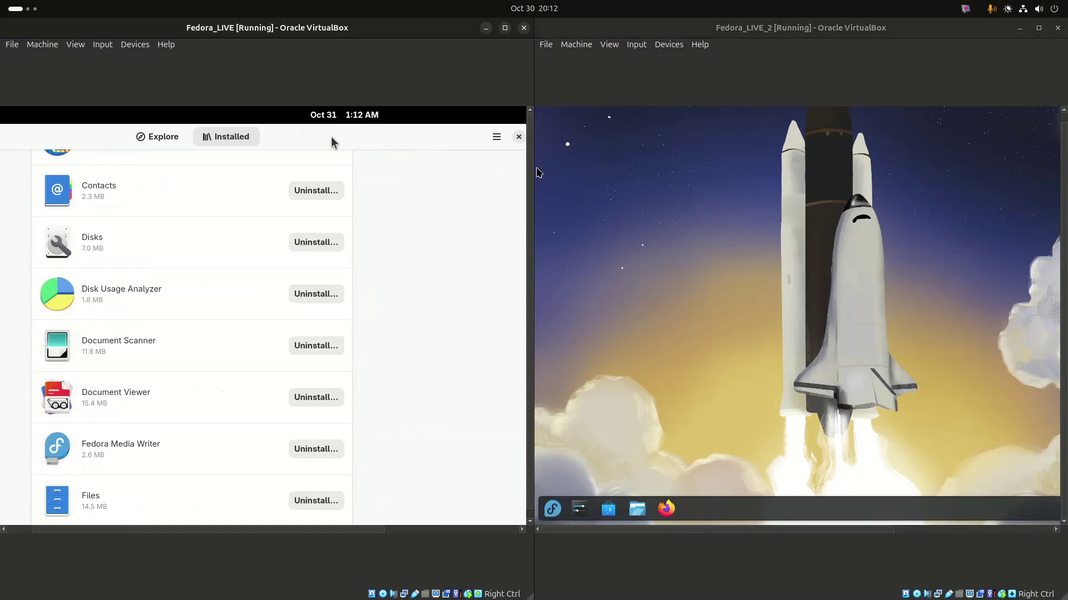
{"action": "left_click", "coordinate": [513, 138]}
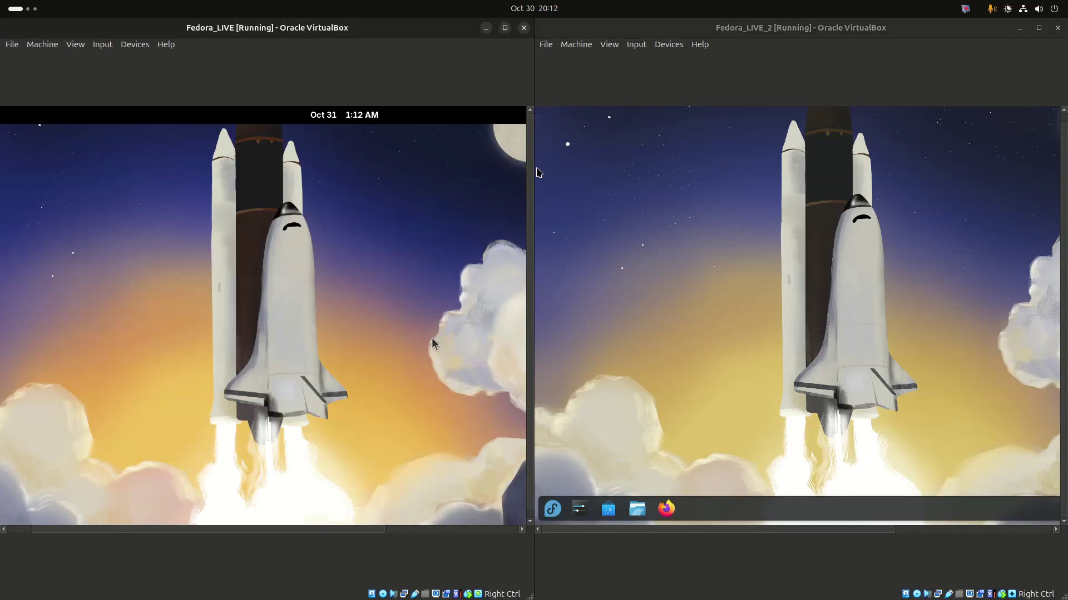
Step: Open the activities overview in Fedora_LIVE, try a search for "s" and clear it
{"action": "left_click_drag", "start_coordinate": [255, 530], "coordinate": [0, 221]}
{"action": "left_click", "coordinate": [20, 115]}
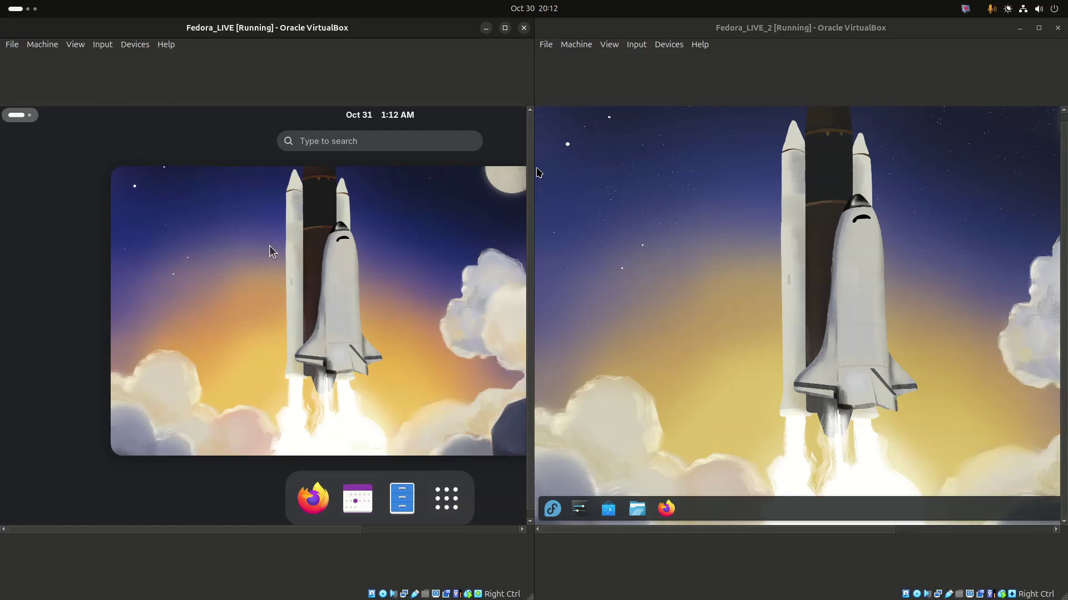
{"action": "left_click", "coordinate": [336, 140]}
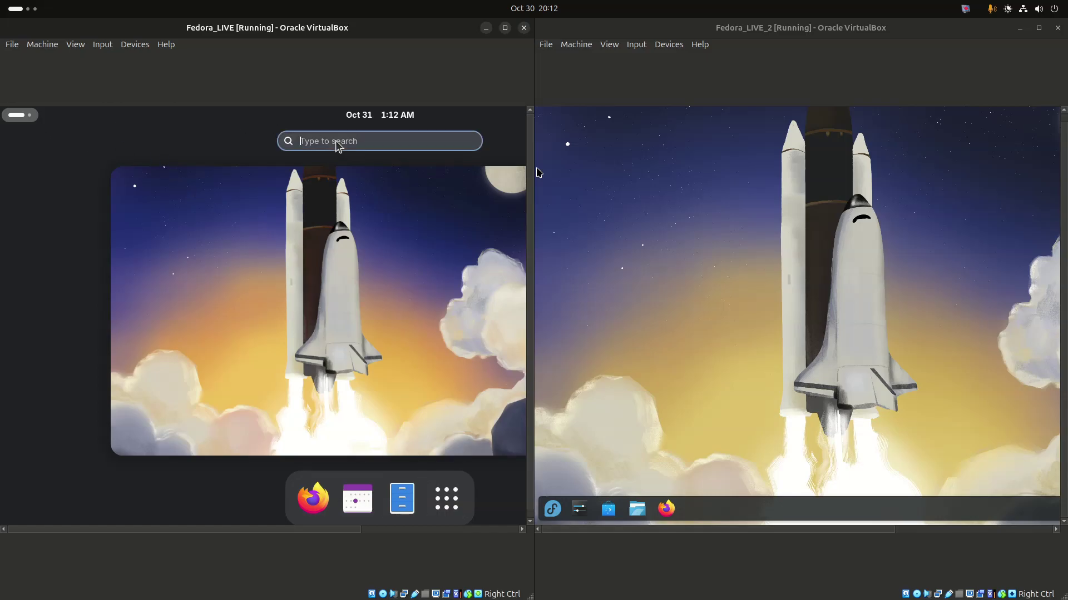
{"action": "type", "text": "se"}
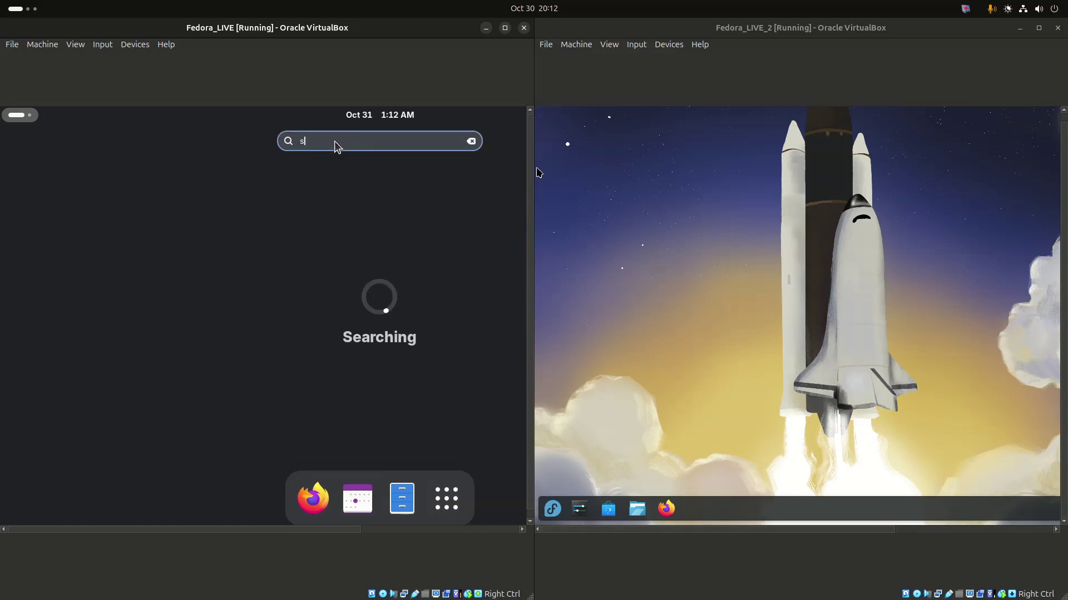
{"action": "key", "text": "BackSpace"}
{"action": "key", "text": "BackSpace"}
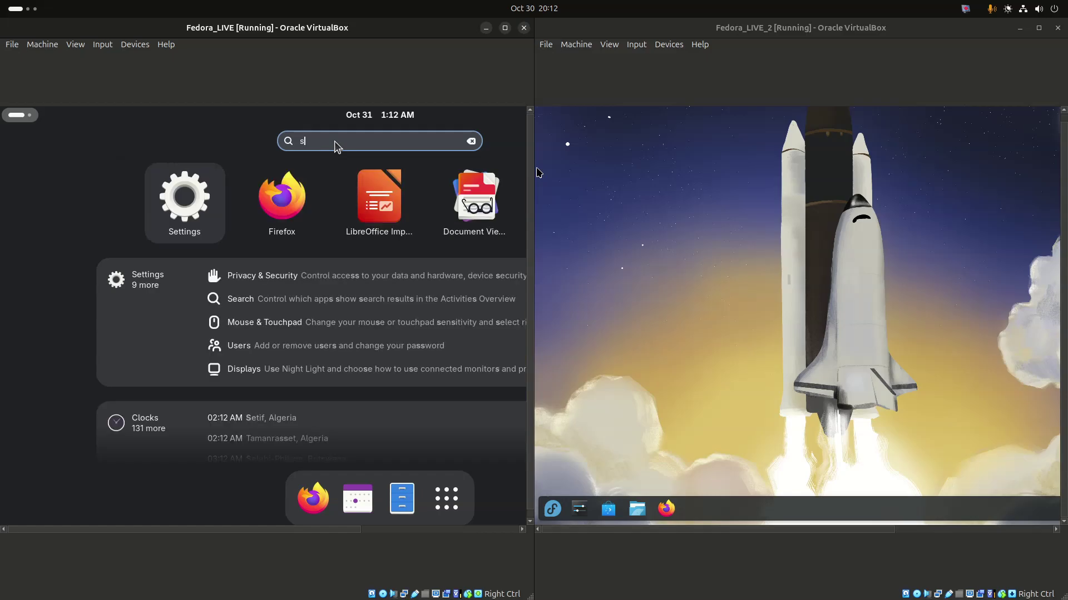
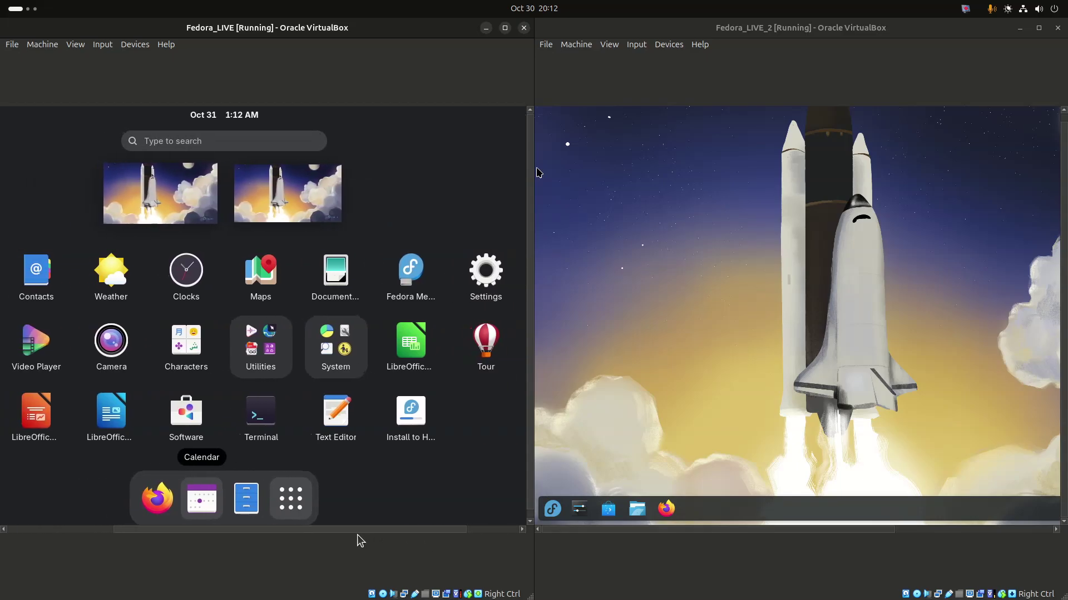
Step: Open the application launcher in Fedora_LIVE_2 and browse its app categories from Development through Internet
{"action": "left_click", "coordinate": [537, 172]}
{"action": "key", "text": "super"}
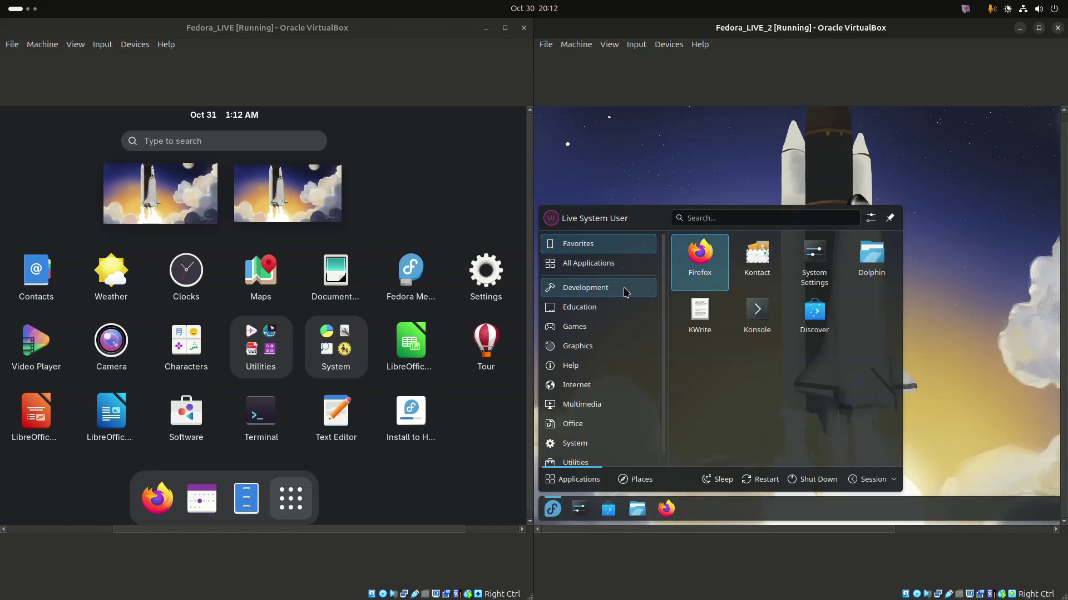
{"action": "mouse_move", "coordinate": [624, 290]}
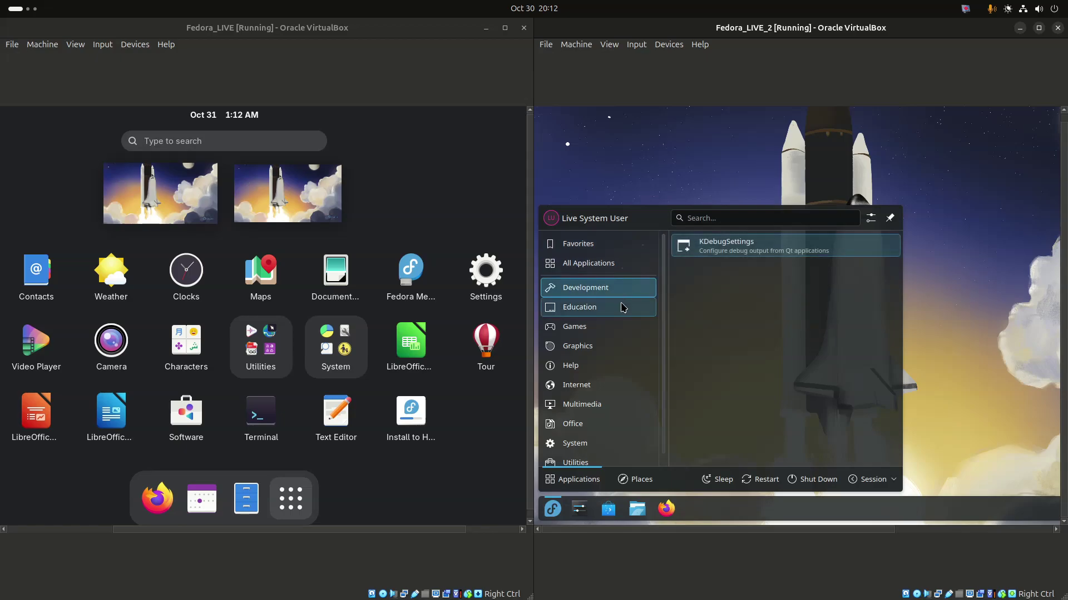
{"action": "mouse_move", "coordinate": [622, 309]}
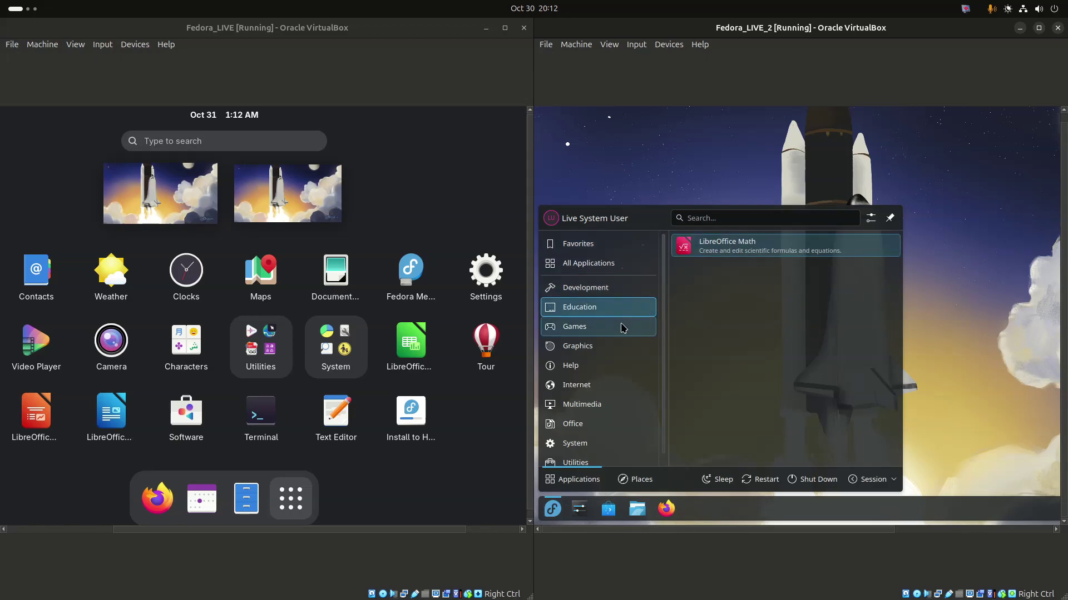
{"action": "mouse_move", "coordinate": [623, 328]}
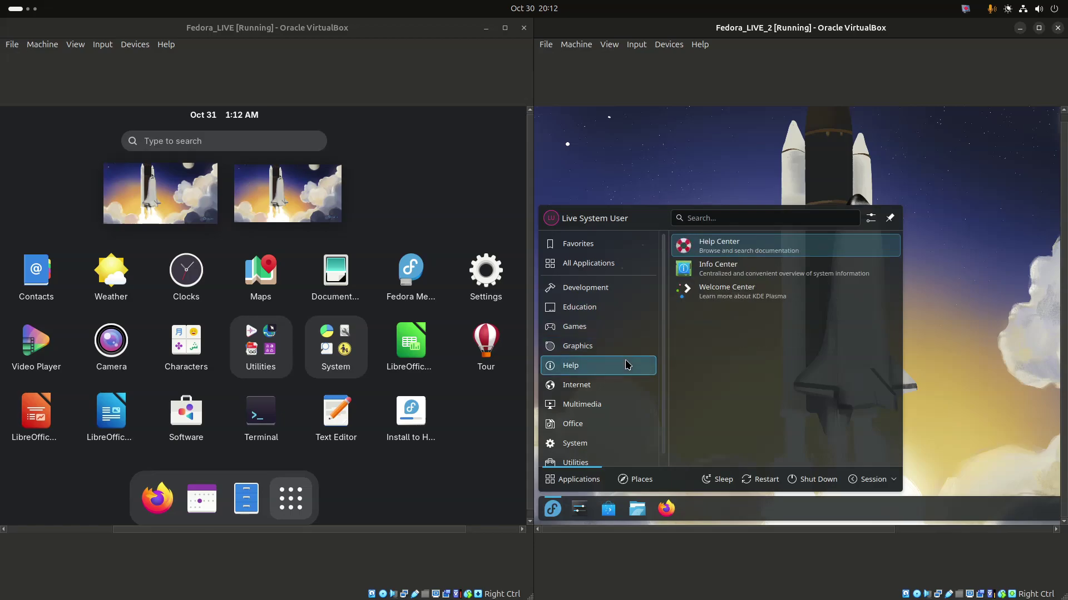
{"action": "mouse_move", "coordinate": [629, 387]}
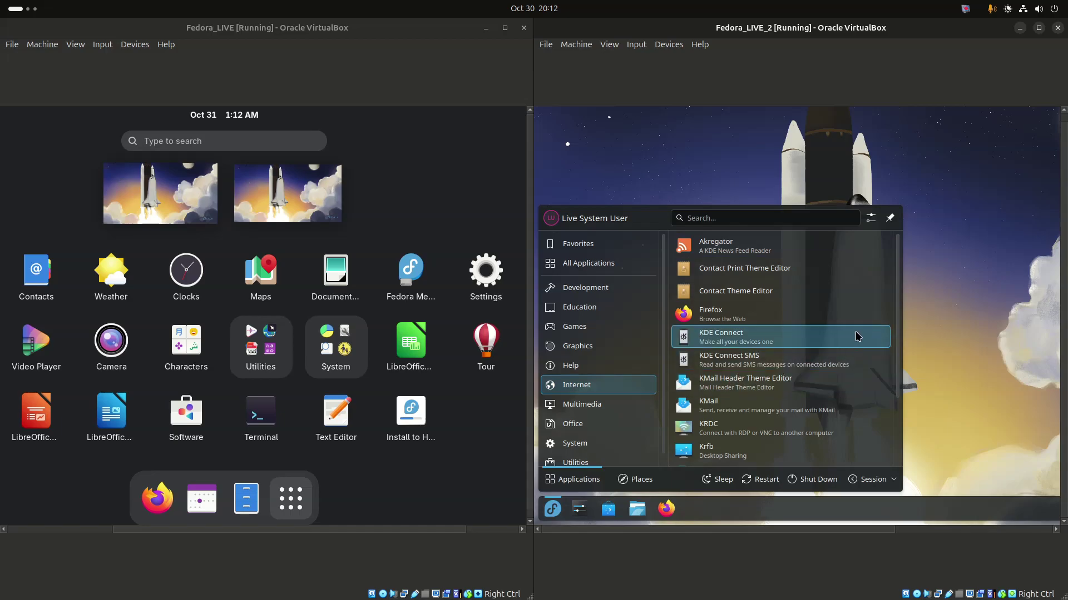
{"action": "left_click_drag", "start_coordinate": [897, 331], "coordinate": [905, 384]}
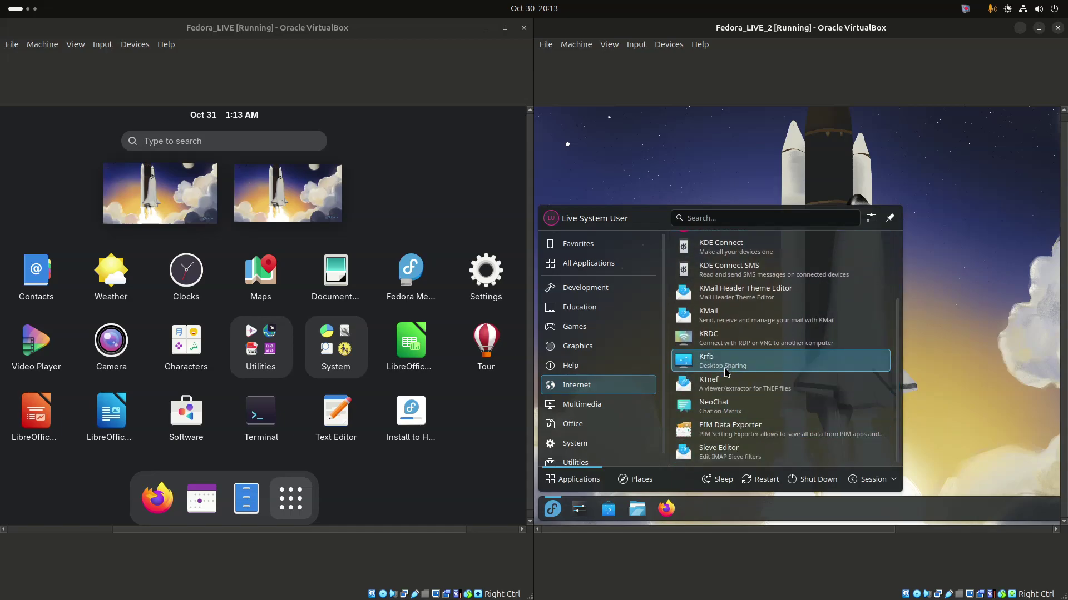
Step: Browse the full app lists of the Office, System and Utilities categories in the Plasma launcher
{"action": "mouse_move", "coordinate": [645, 407]}
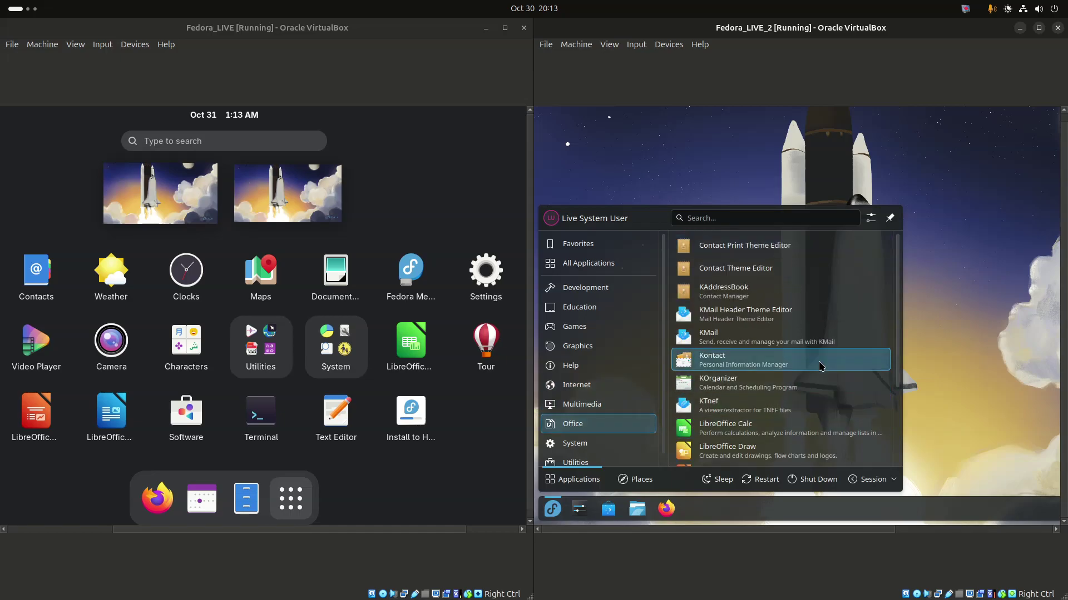
{"action": "scroll", "coordinate": [884, 328], "scroll_direction": "down", "scroll_amount": 5}
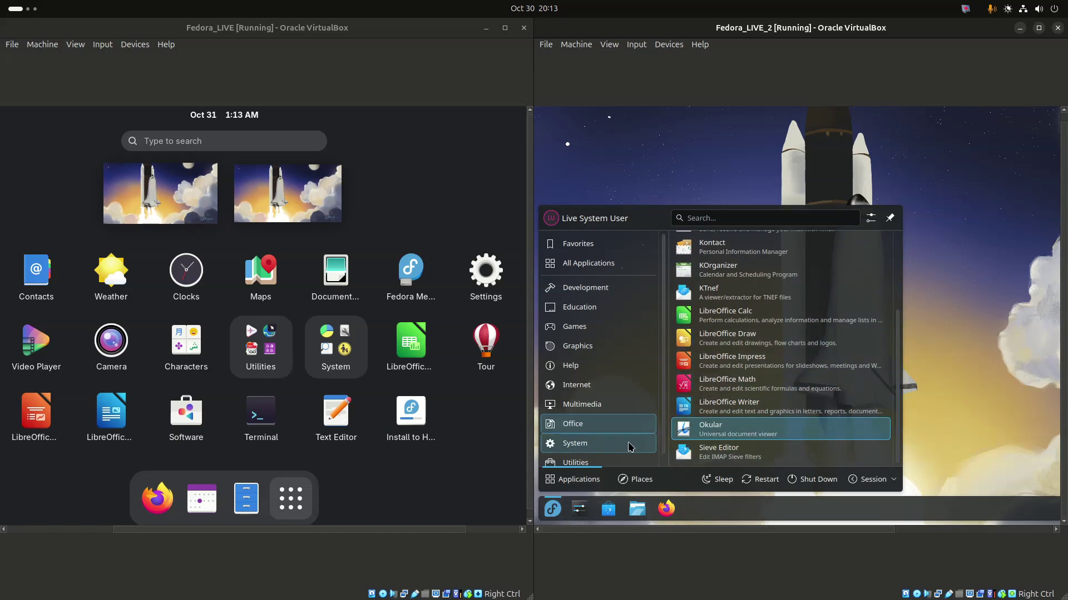
{"action": "mouse_move", "coordinate": [631, 445]}
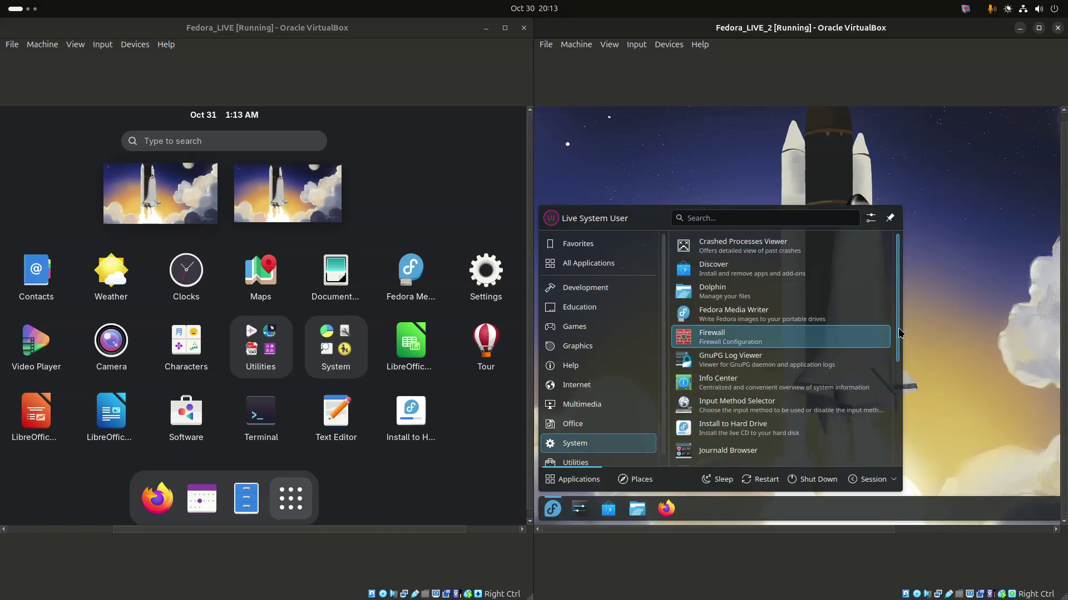
{"action": "scroll", "coordinate": [900, 356], "scroll_direction": "down", "scroll_amount": 2}
{"action": "scroll", "coordinate": [901, 356], "scroll_direction": "down", "scroll_amount": 6}
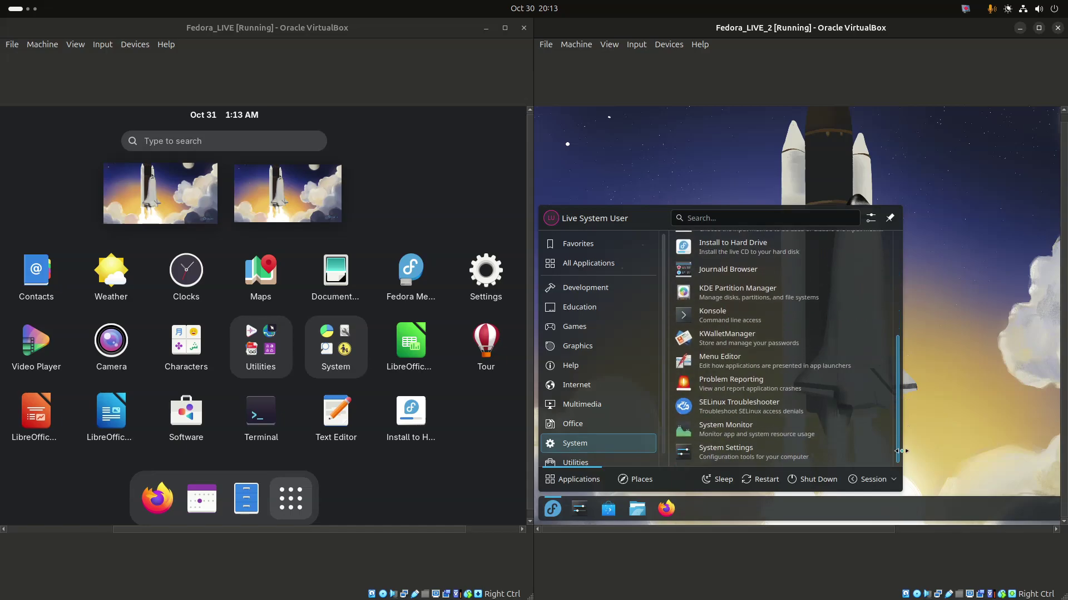
{"action": "mouse_move", "coordinate": [645, 464]}
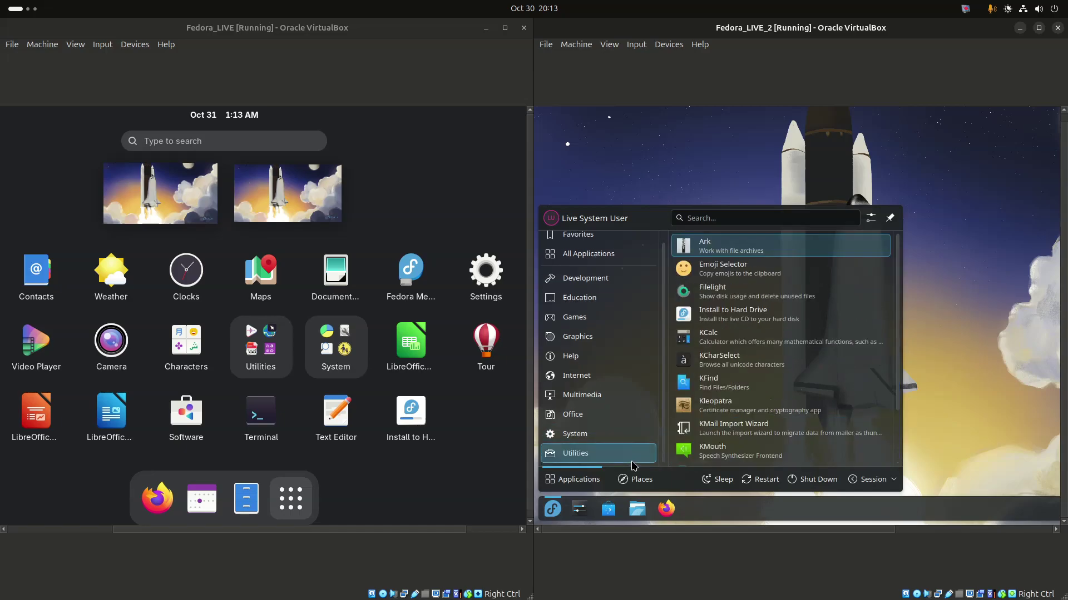
{"action": "scroll", "coordinate": [802, 372], "scroll_direction": "down", "scroll_amount": 3}
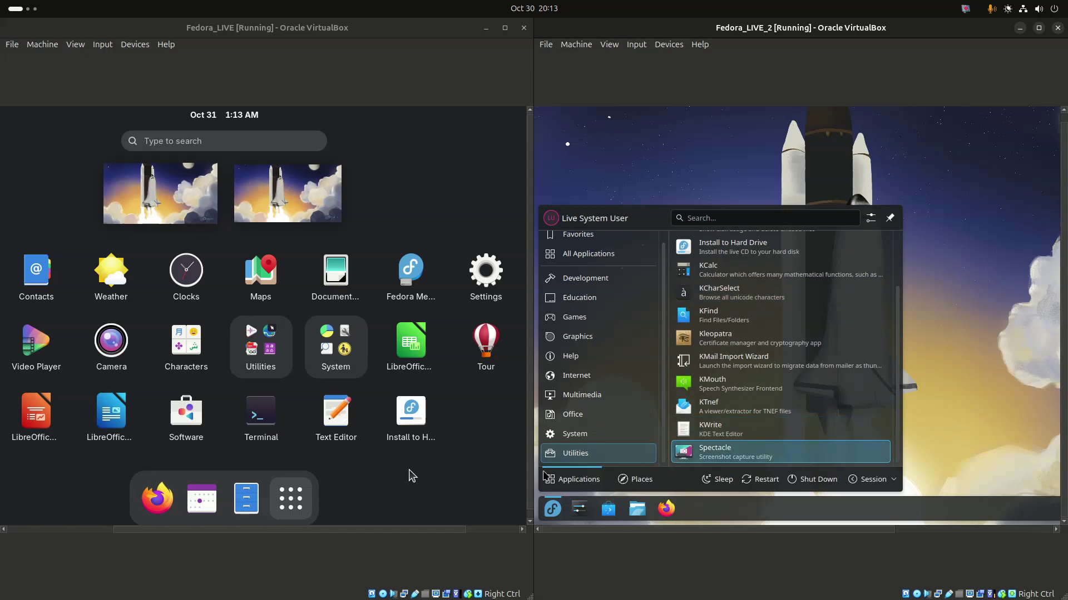
Step: View the contents of the Utilities and System folders in the app grid of Fedora_LIVE
{"action": "left_click", "coordinate": [272, 351]}
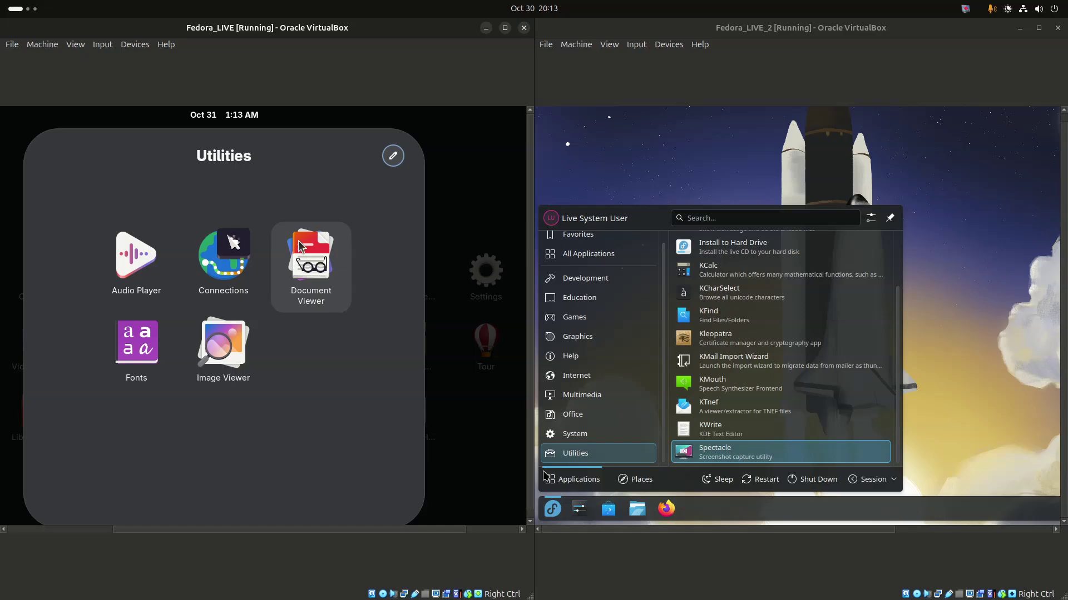
{"action": "left_click", "coordinate": [461, 166]}
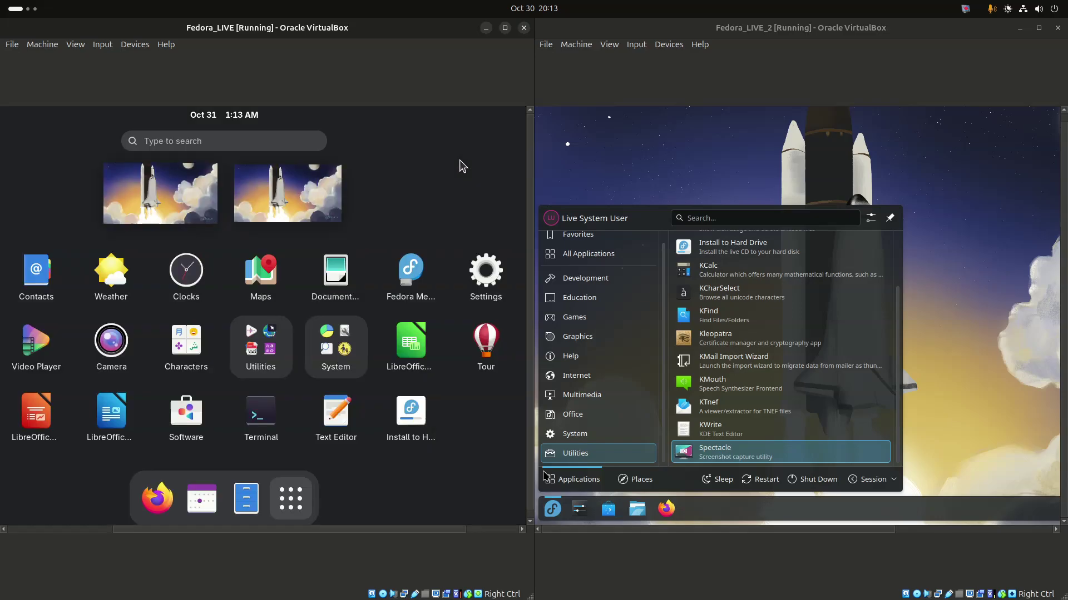
{"action": "left_click", "coordinate": [342, 328]}
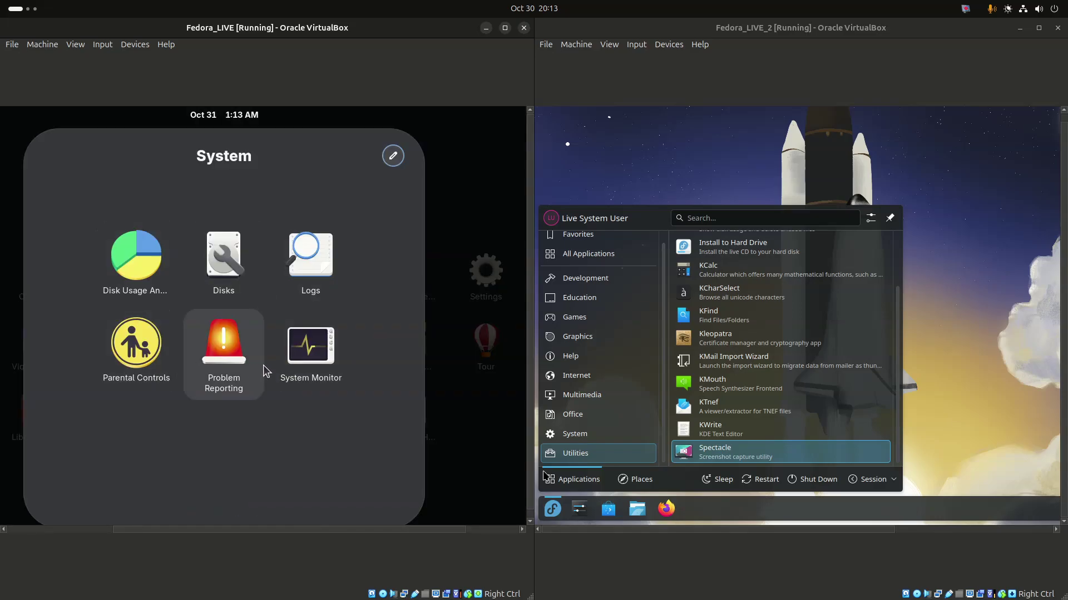
{"action": "left_click", "coordinate": [448, 196]}
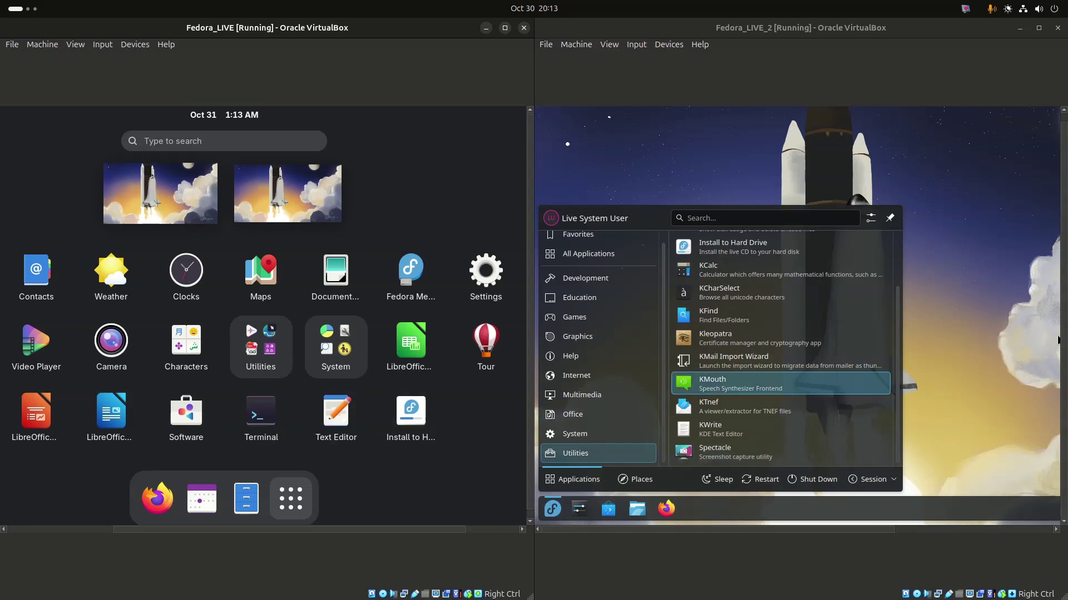
Step: View the Plasma launcher's Places section and close the launcher, and return Fedora_LIVE from the overview to its desktop
{"action": "left_click", "coordinate": [633, 490]}
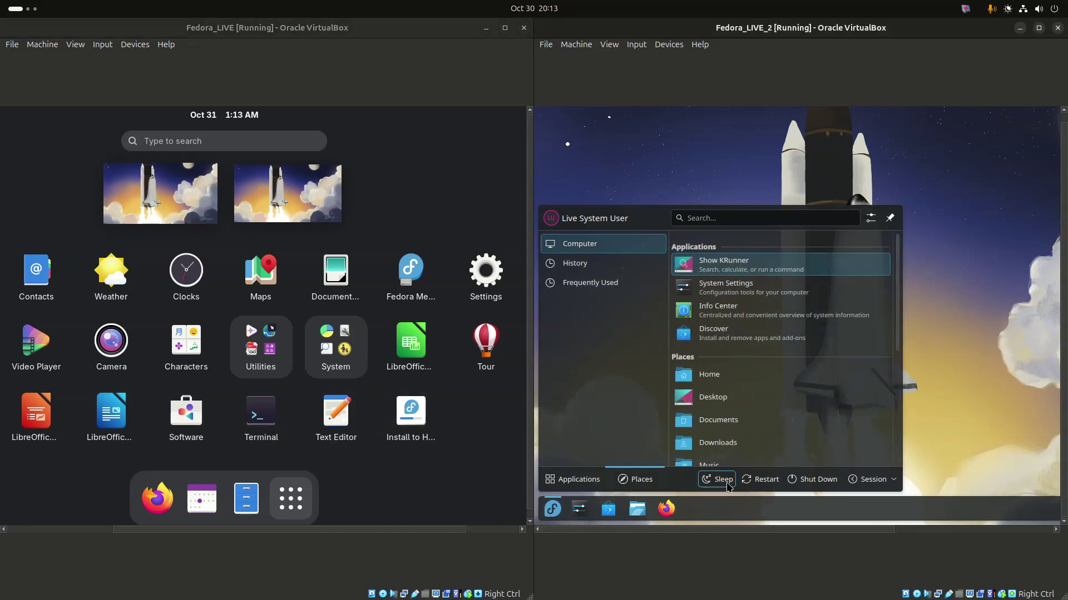
{"action": "left_click", "coordinate": [948, 465]}
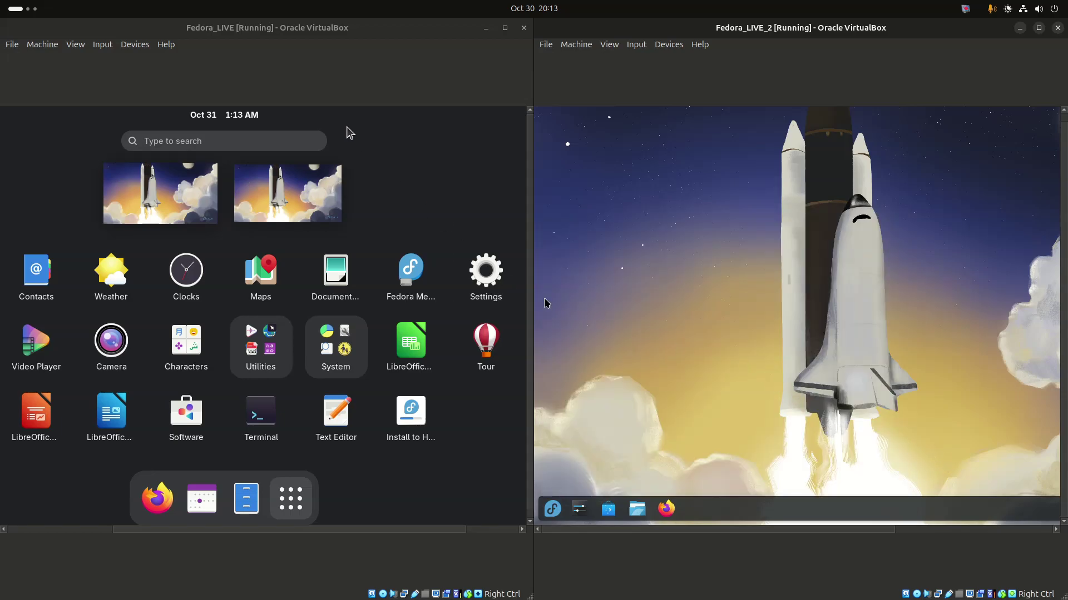
{"action": "left_click", "coordinate": [245, 482]}
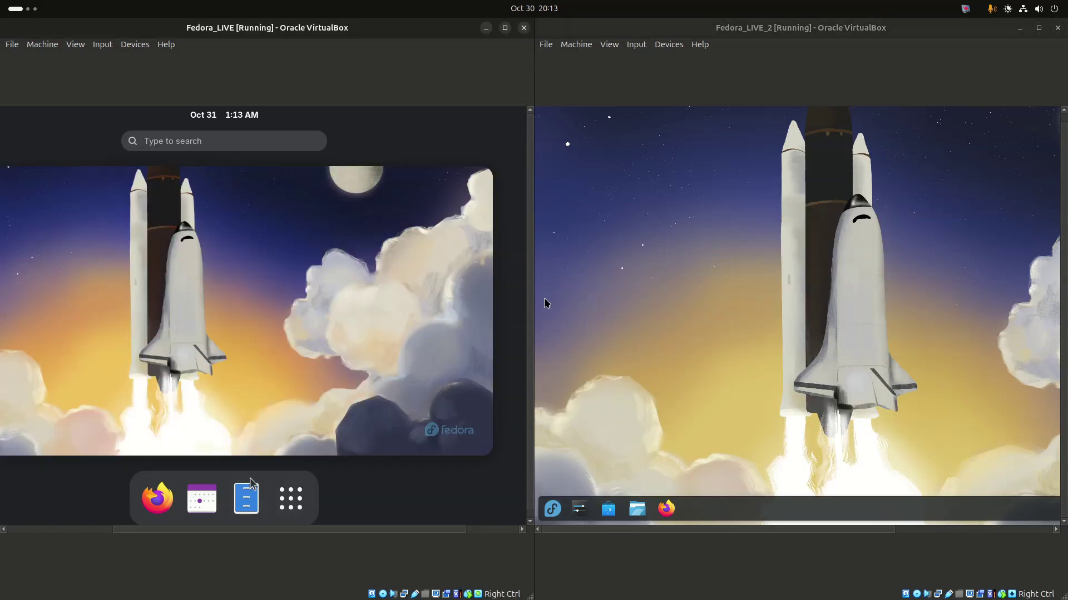
{"action": "left_click", "coordinate": [151, 258]}
Step: Compare the desktop context menus of both machines, exploring Plasma's Icons submenu with its icon size options and the Create New submenu
{"action": "right_click", "coordinate": [195, 177]}
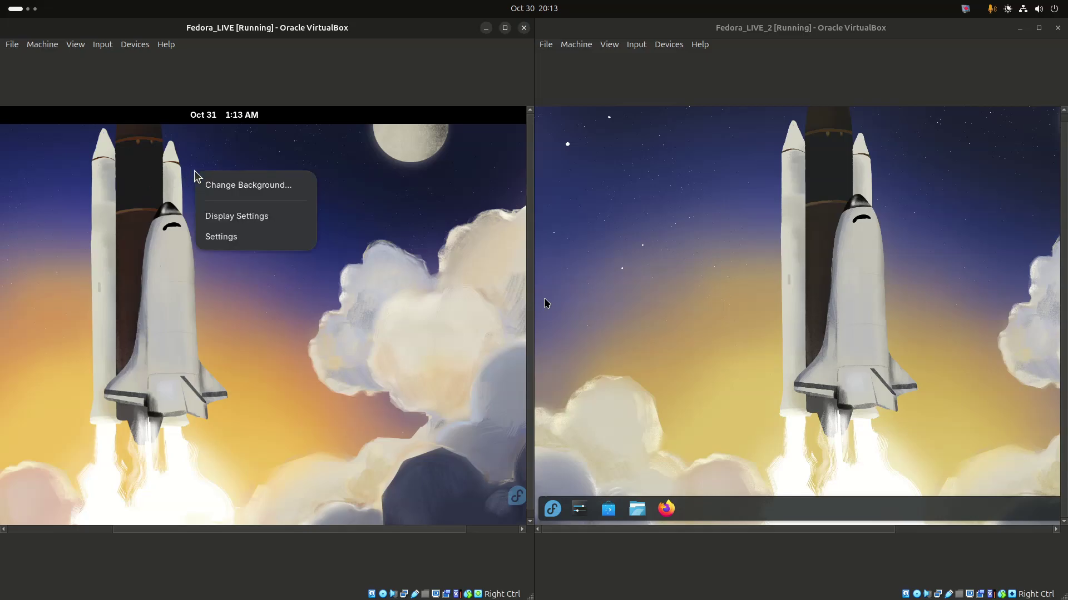
{"action": "left_click", "coordinate": [566, 153]}
{"action": "right_click", "coordinate": [566, 153]}
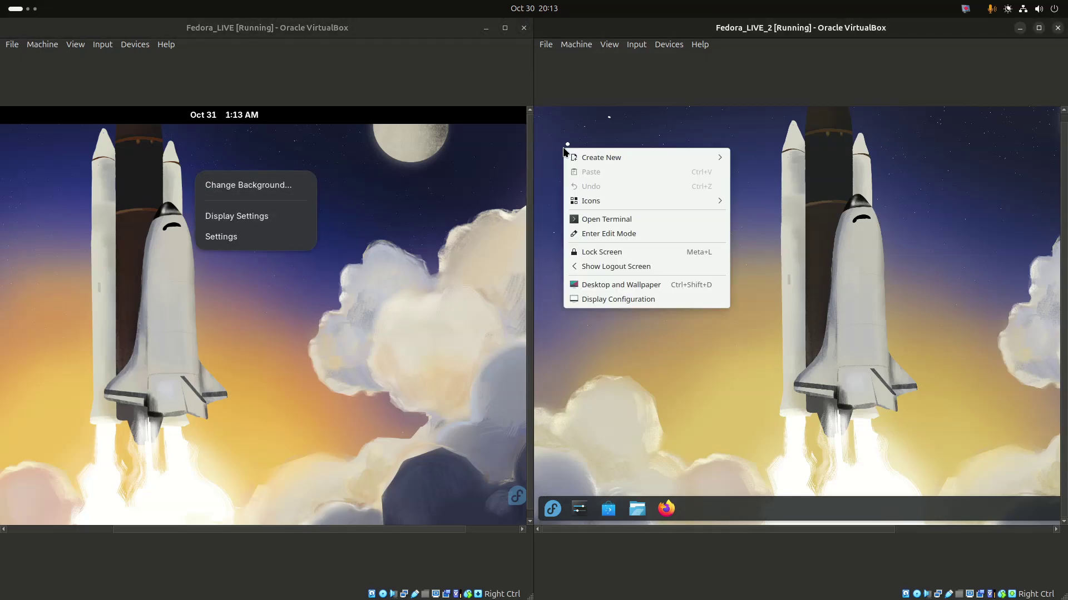
{"action": "mouse_move", "coordinate": [621, 156]}
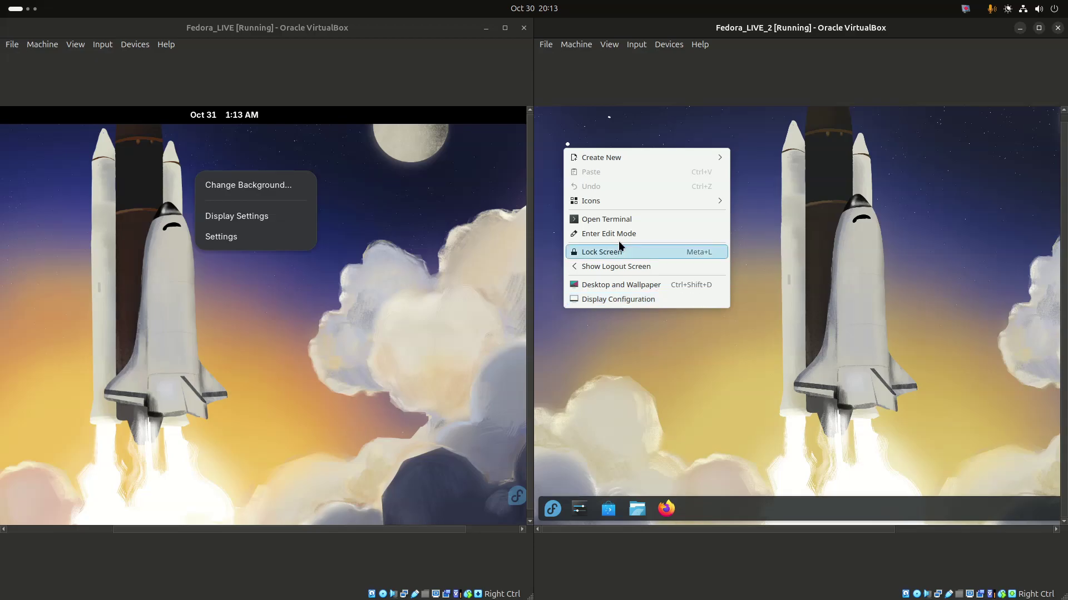
{"action": "mouse_move", "coordinate": [715, 199]}
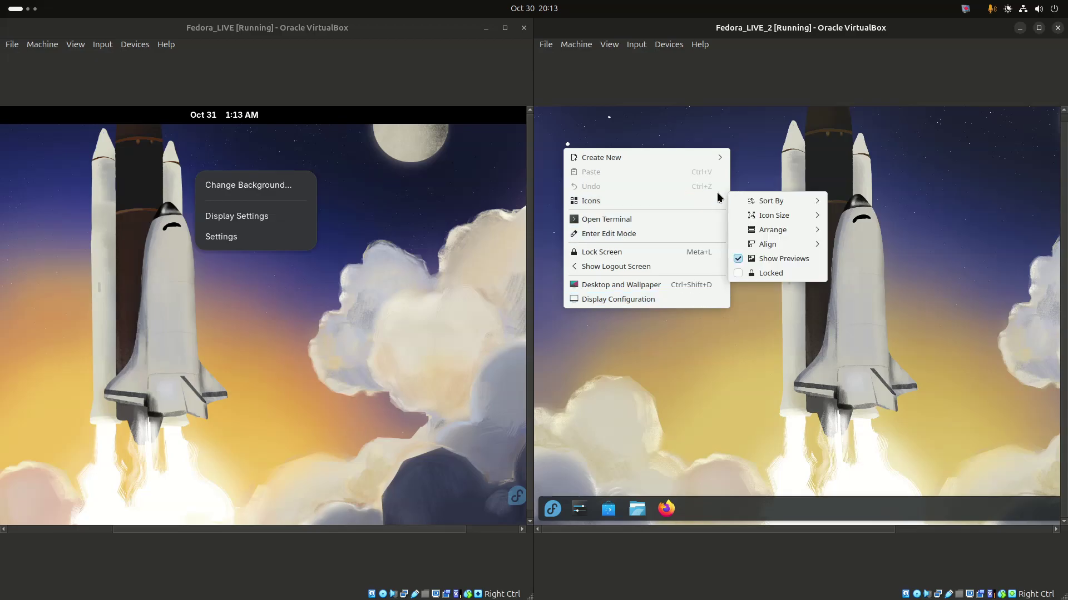
{"action": "mouse_move", "coordinate": [773, 215]}
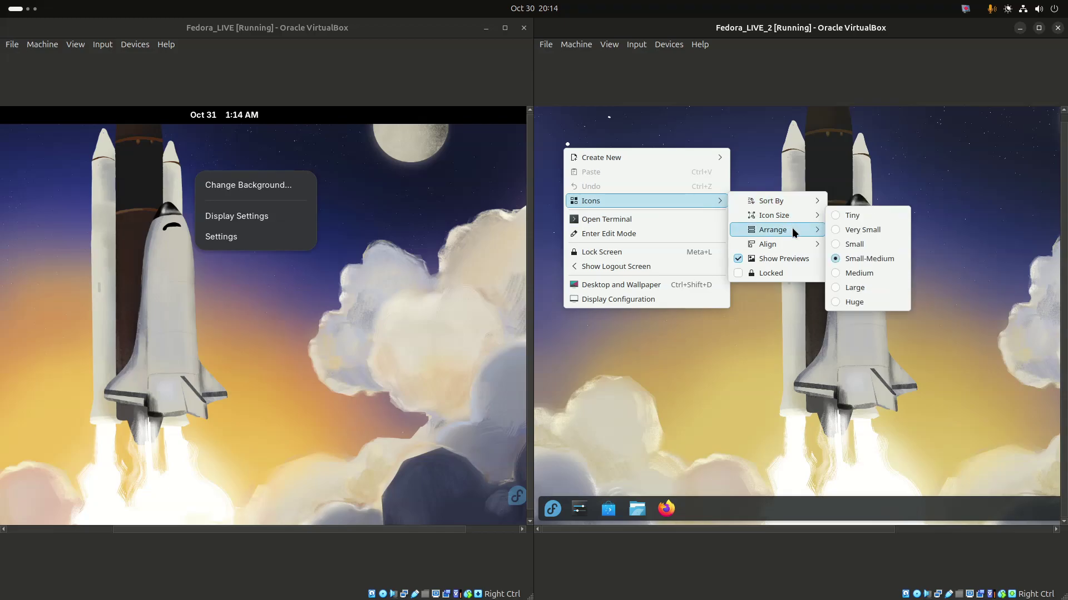
{"action": "mouse_move", "coordinate": [799, 244]}
{"action": "mouse_move", "coordinate": [674, 159]}
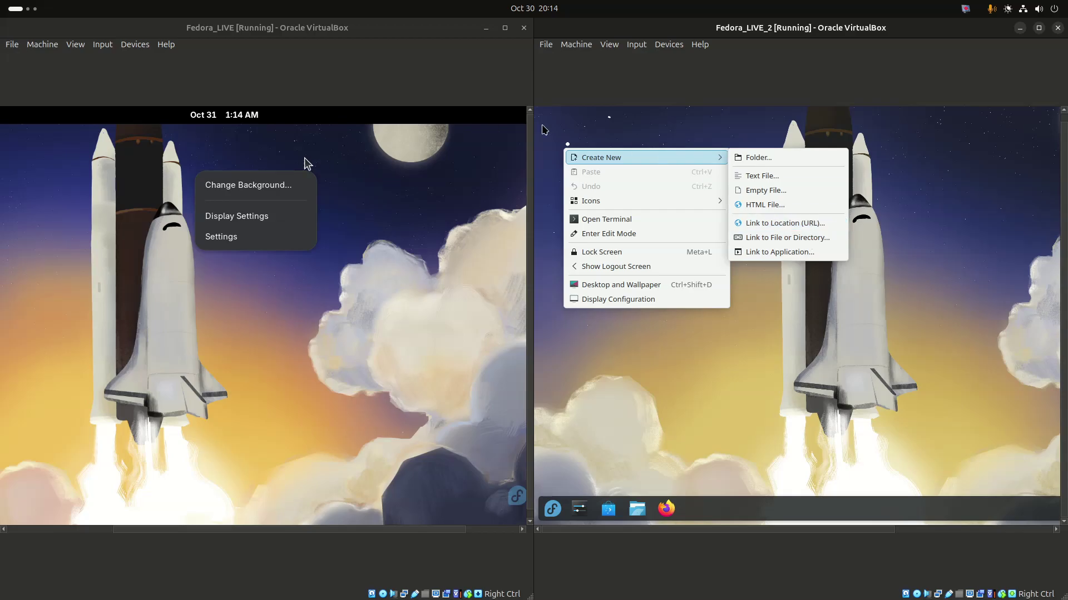
Step: Open Settings in Fedora_LIVE and System Settings in Fedora_LIVE_2, bringing the whole GNOME Settings window into view
{"action": "left_click", "coordinate": [229, 241]}
{"action": "left_click", "coordinate": [585, 419]}
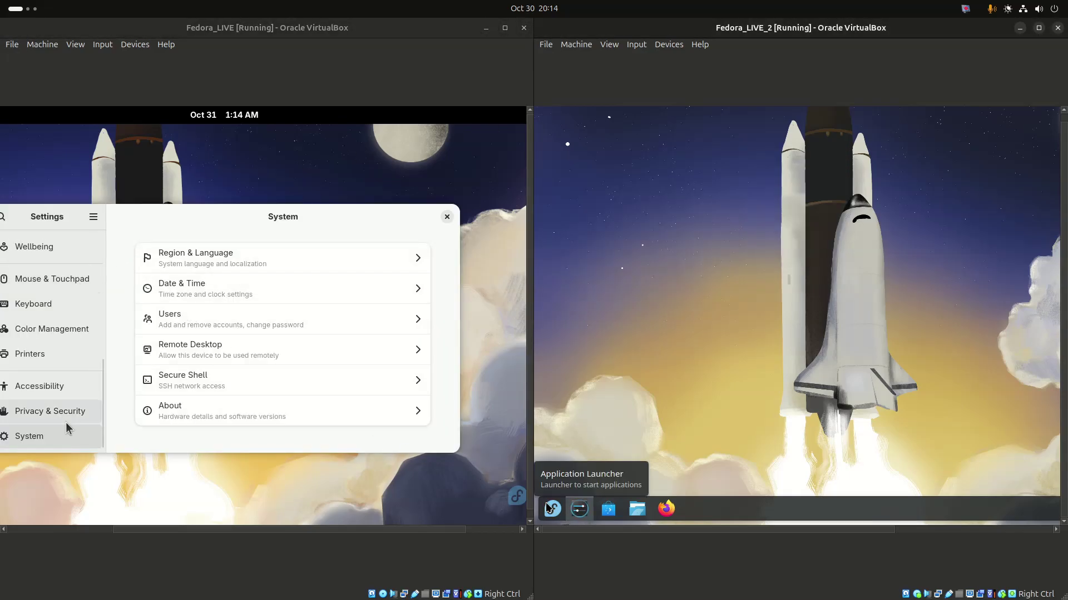
{"action": "scroll", "coordinate": [67, 419], "scroll_direction": "up", "scroll_amount": 5}
{"action": "mouse_move", "coordinate": [198, 533]}
{"action": "left_mouse_down"}
{"action": "mouse_move", "coordinate": [136, 525]}
{"action": "mouse_move", "coordinate": [181, 525]}
{"action": "left_mouse_up"}
{"action": "scroll", "coordinate": [64, 383], "scroll_direction": "up", "scroll_amount": 3}
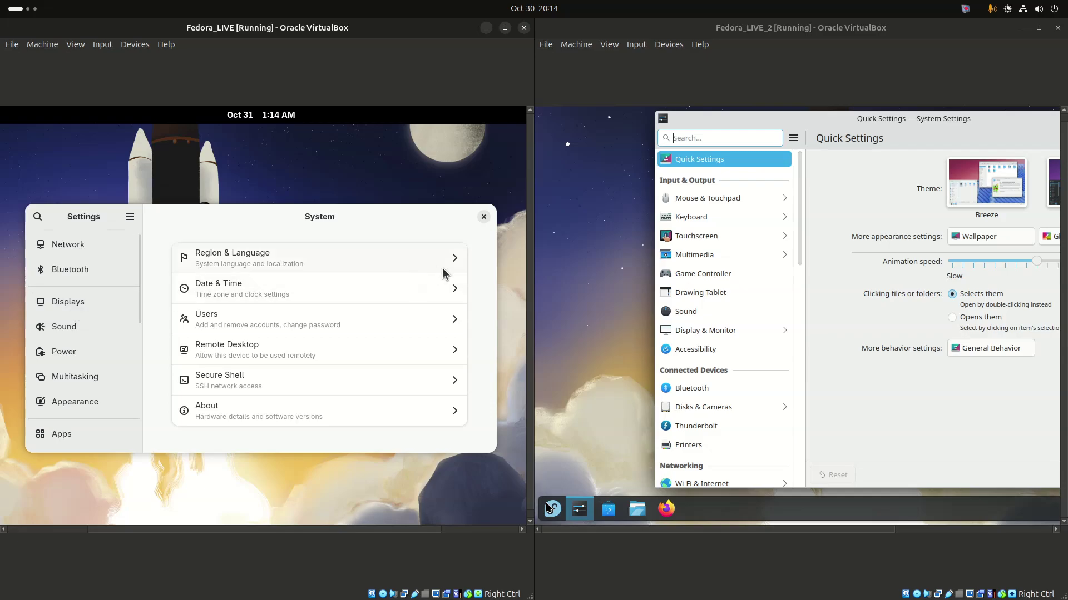
Step: Move the System Settings window so its theme choices are fully visible, and apply the Breeze Dark theme
{"action": "left_click_drag", "start_coordinate": [988, 124], "coordinate": [885, 124]}
{"action": "left_click", "coordinate": [1001, 191]}
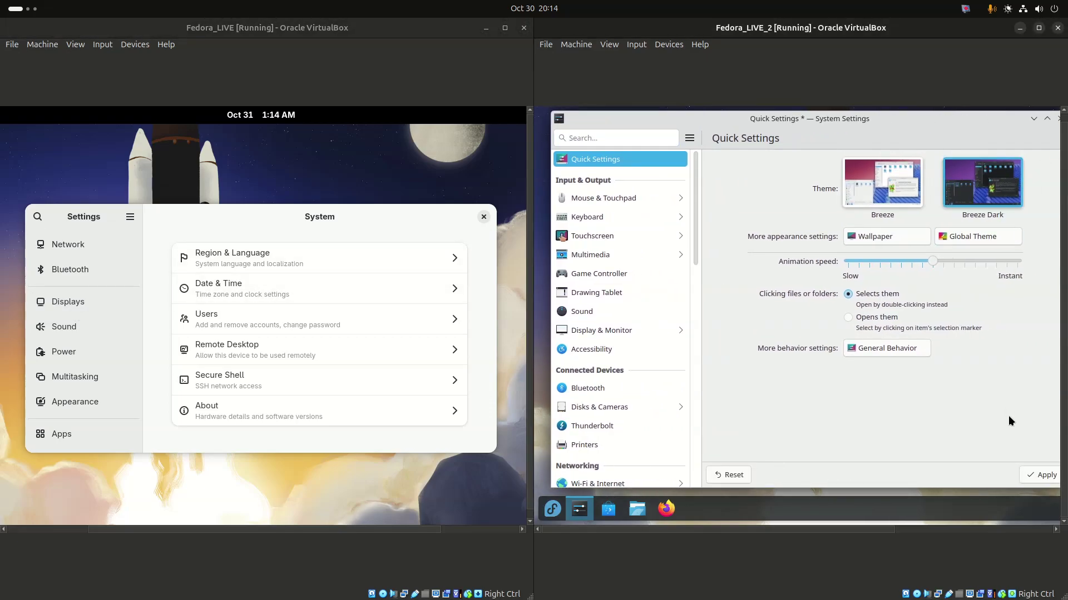
{"action": "left_click", "coordinate": [1042, 475]}
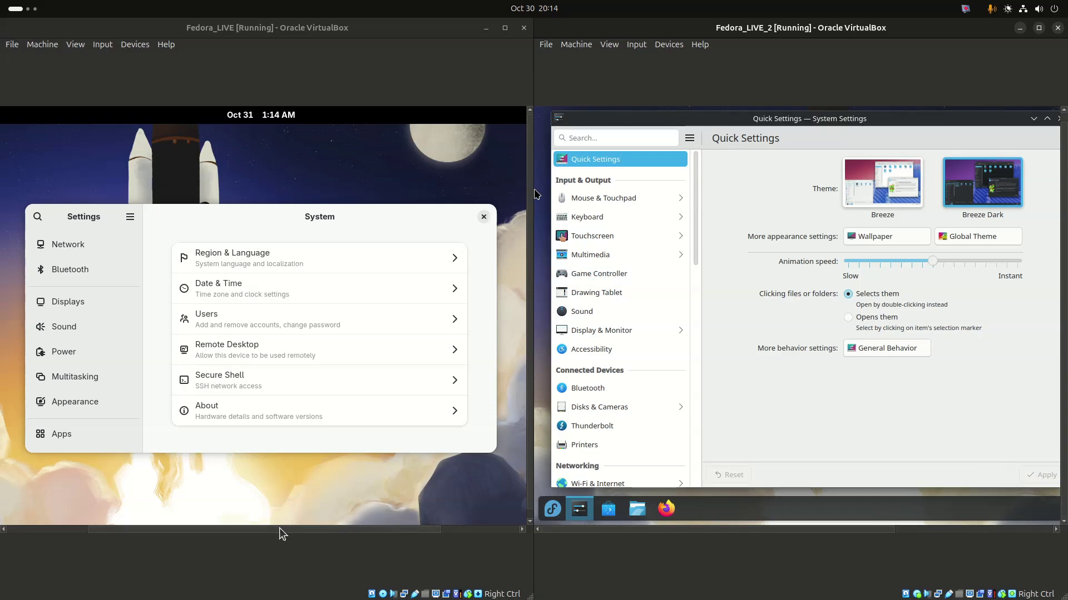
Step: Turn on Dark Style in the quick settings of Fedora_LIVE
{"action": "left_click", "coordinate": [346, 525]}
{"action": "left_click_drag", "start_coordinate": [346, 525], "coordinate": [453, 522]}
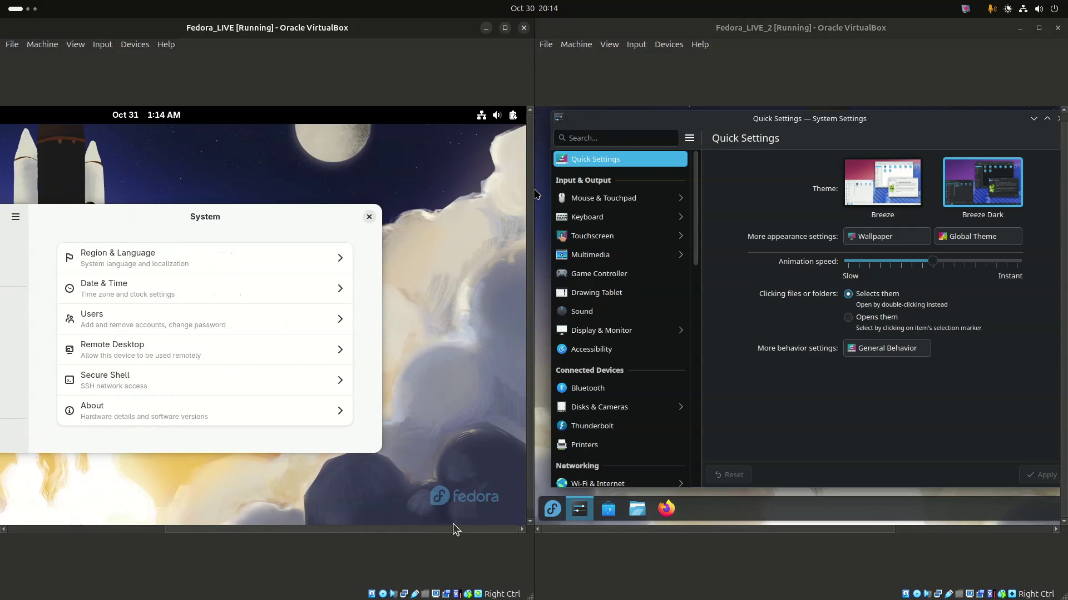
{"action": "left_click", "coordinate": [489, 117]}
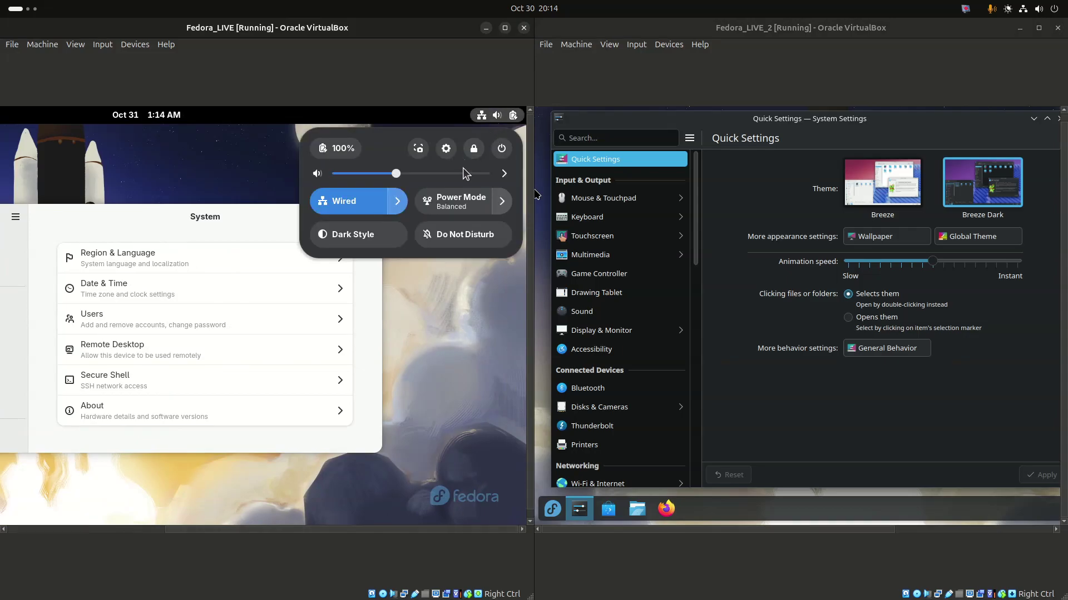
{"action": "left_click", "coordinate": [399, 243]}
{"action": "left_click", "coordinate": [494, 118]}
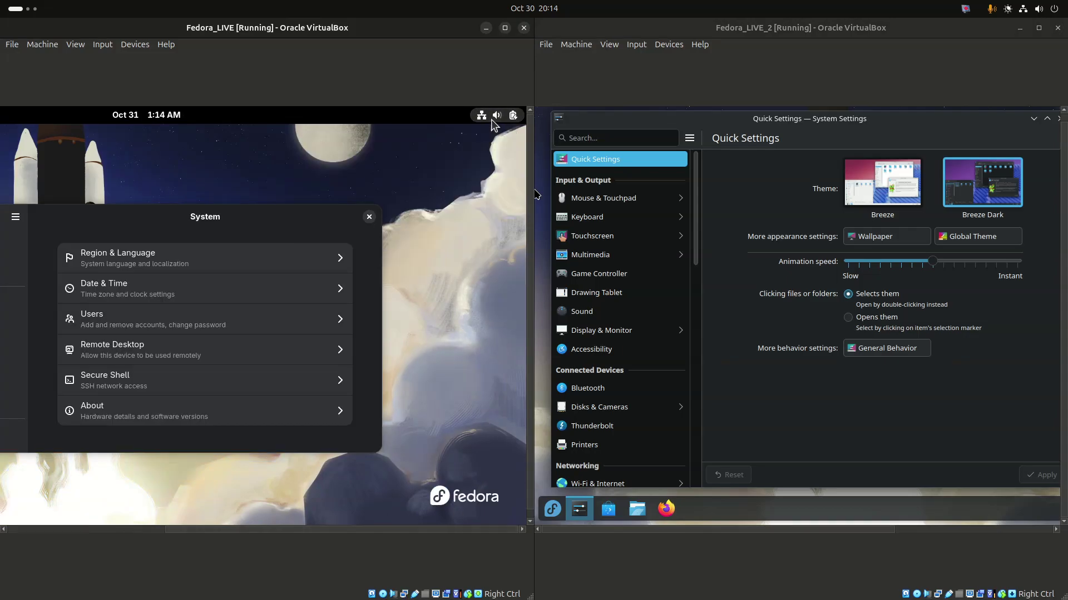
Step: Open the Apps page in GNOME Settings and review the remaining settings categories down to System
{"action": "left_click_drag", "start_coordinate": [317, 534], "coordinate": [229, 535]}
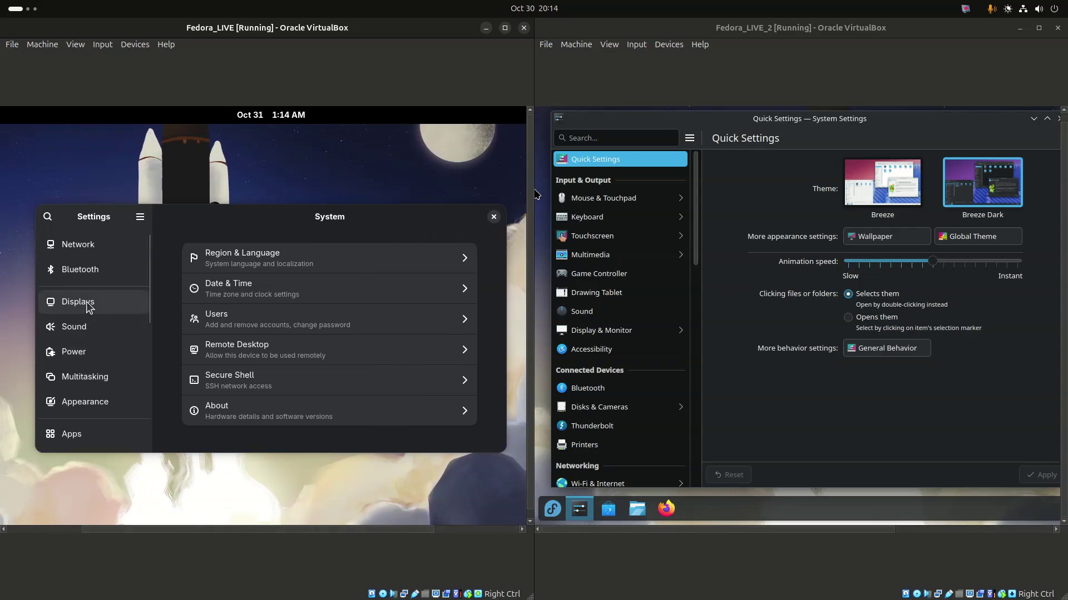
{"action": "scroll", "coordinate": [89, 309], "scroll_direction": "down", "scroll_amount": 5}
{"action": "left_click", "coordinate": [97, 288]}
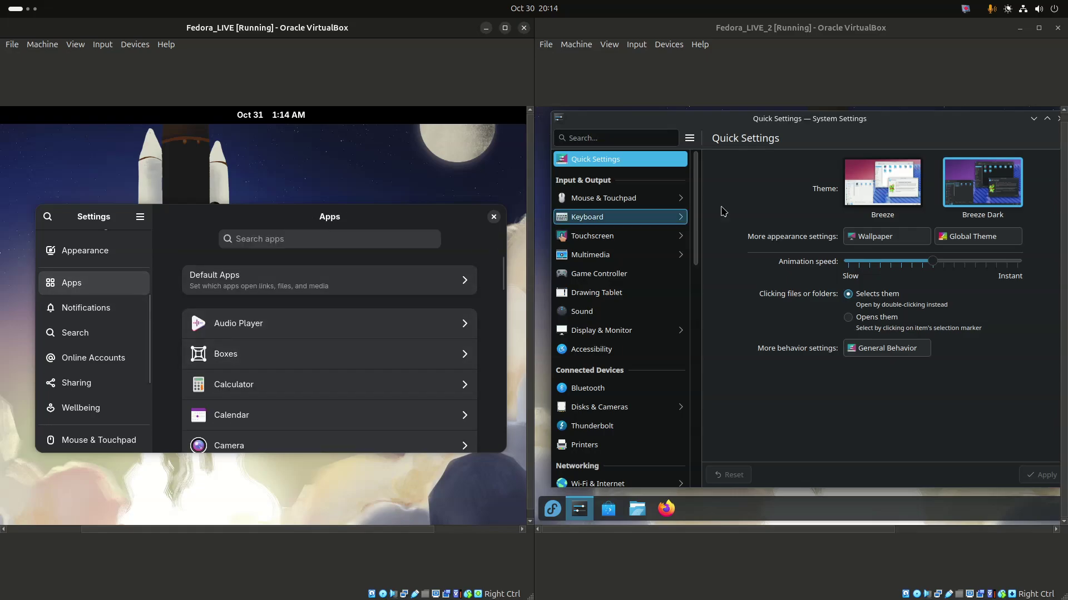
{"action": "scroll", "coordinate": [94, 392], "scroll_direction": "down", "scroll_amount": 5}
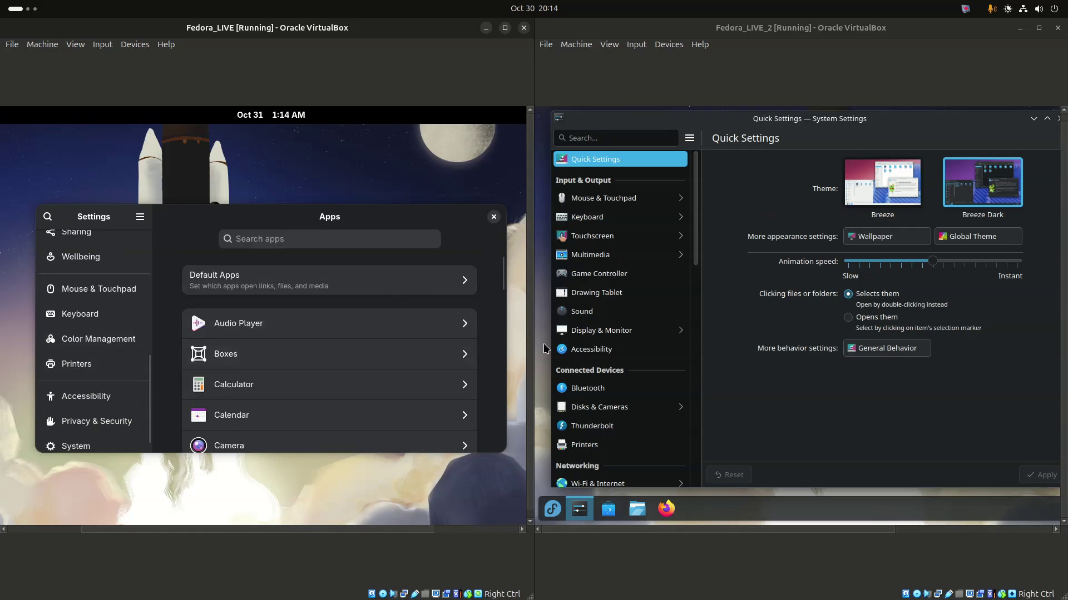
Step: Review the System Settings categories down to Session, and close the settings windows in both virtual machines
{"action": "scroll", "coordinate": [645, 339], "scroll_direction": "down", "scroll_amount": 15}
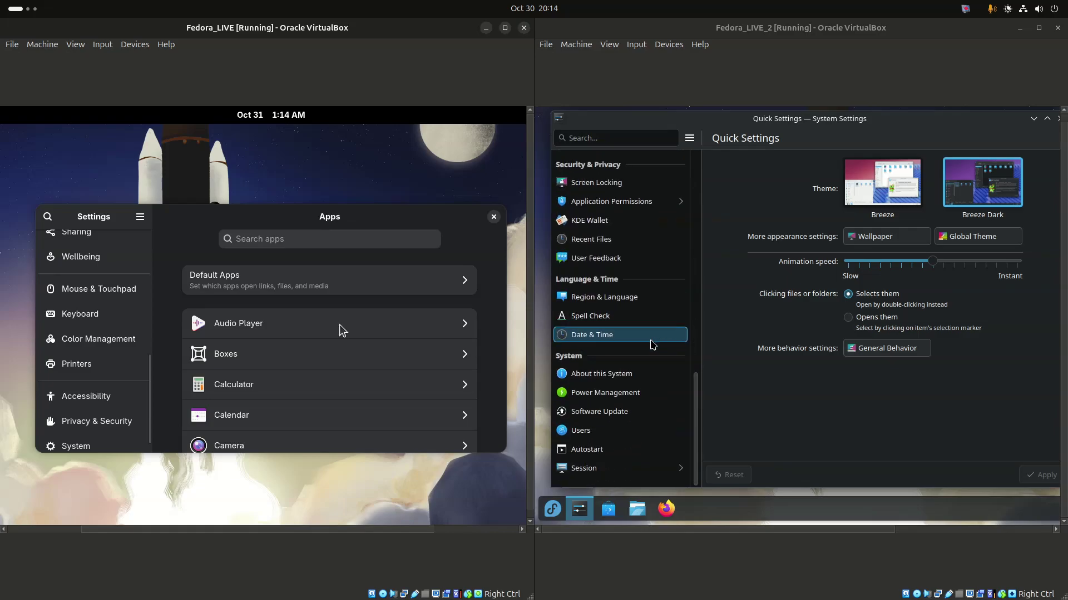
{"action": "scroll", "coordinate": [23, 10], "scroll_direction": "down", "scroll_amount": 1}
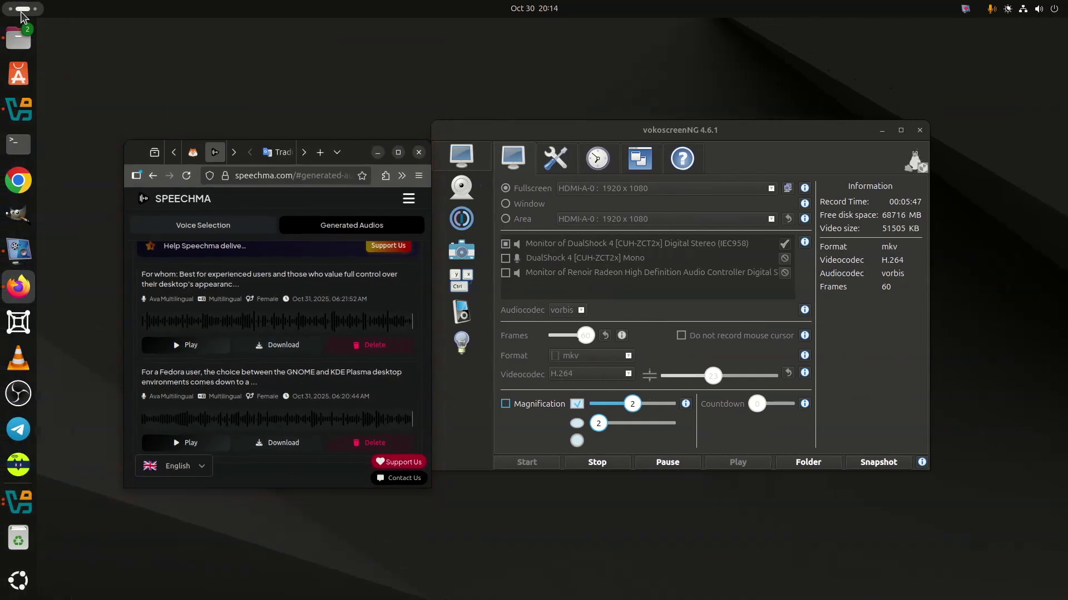
{"action": "scroll", "coordinate": [22, 10], "scroll_direction": "up", "scroll_amount": 1}
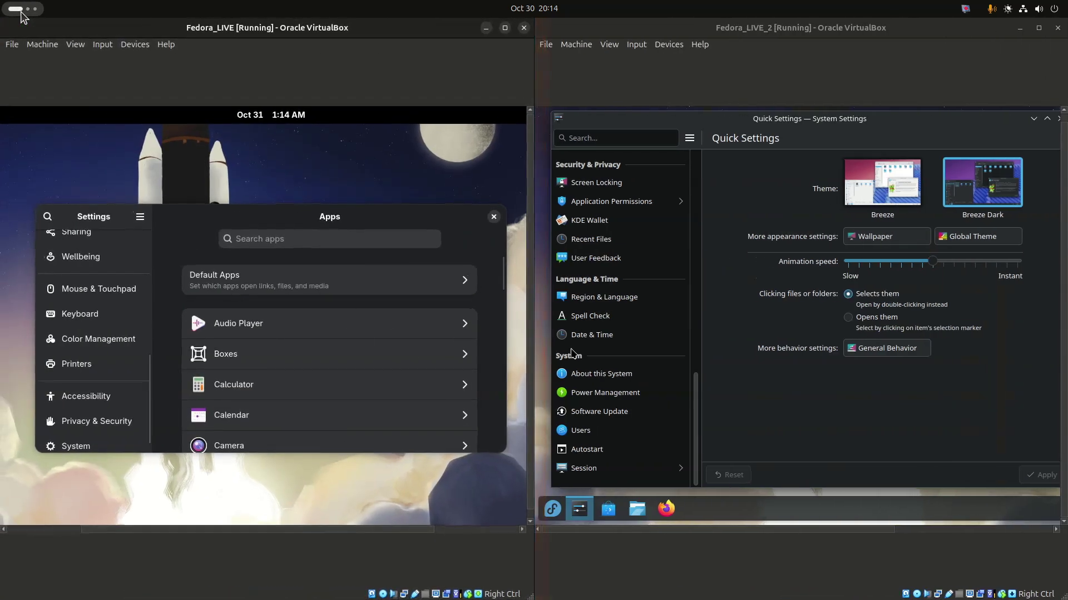
{"action": "left_click", "coordinate": [493, 217]}
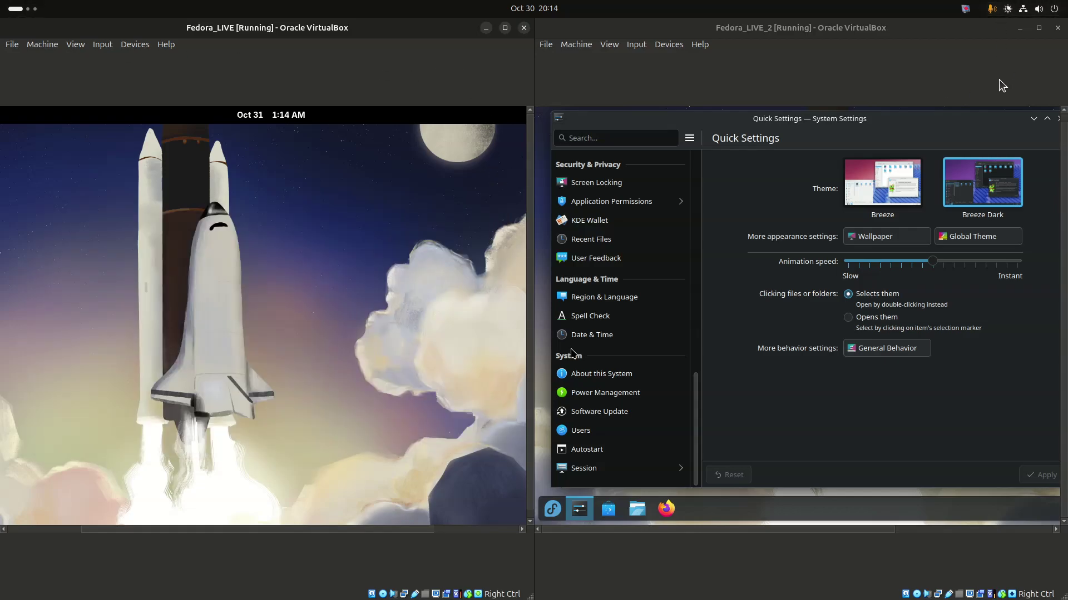
{"action": "left_click", "coordinate": [1010, 111]}
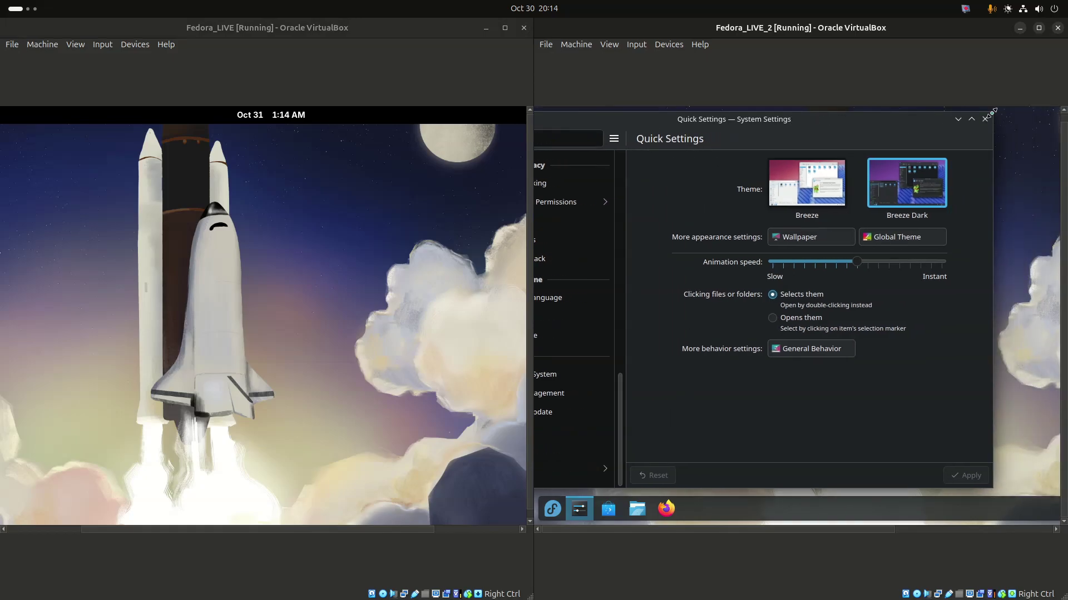
{"action": "left_click", "coordinate": [985, 122]}
Step: Open Dolphin in Fedora_LIVE_2 and Files in Fedora_LIVE, moving the Files window fully into view
{"action": "left_click_drag", "start_coordinate": [646, 502], "coordinate": [538, 439]}
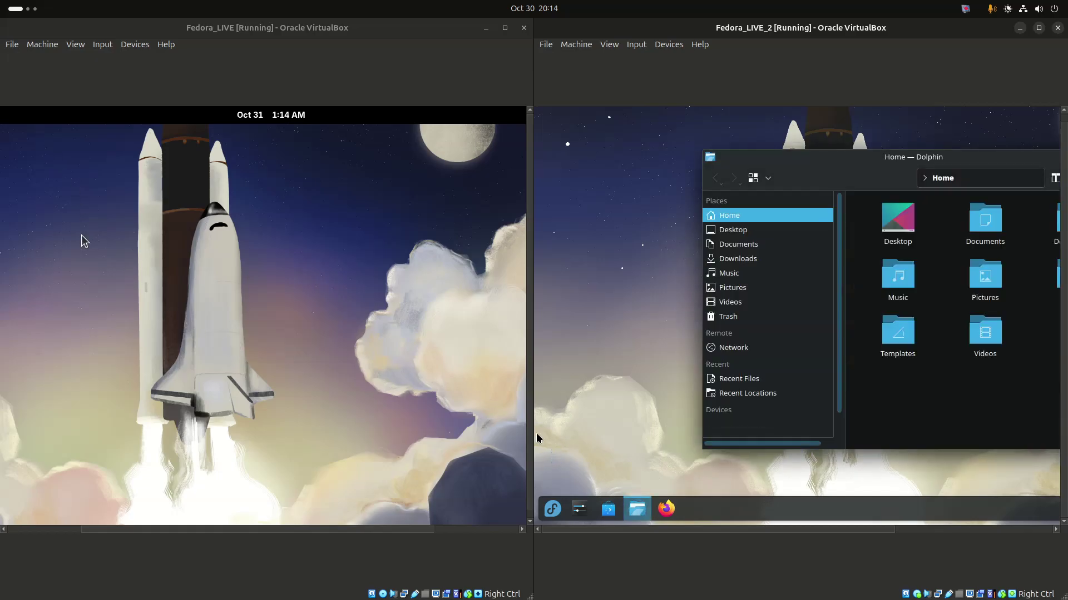
{"action": "left_click_drag", "start_coordinate": [217, 530], "coordinate": [115, 535]}
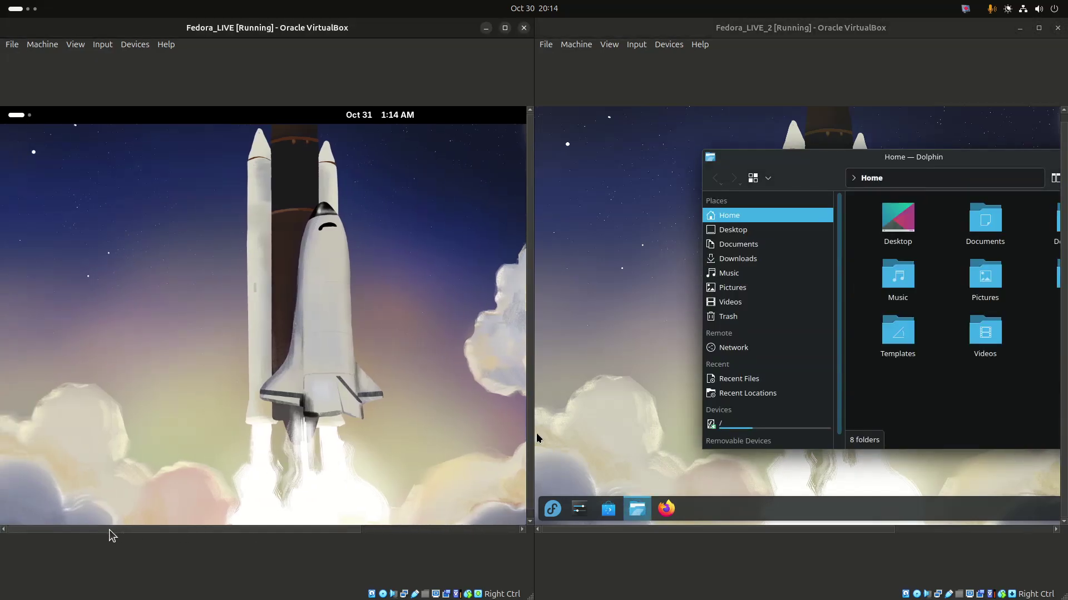
{"action": "left_click", "coordinate": [17, 118]}
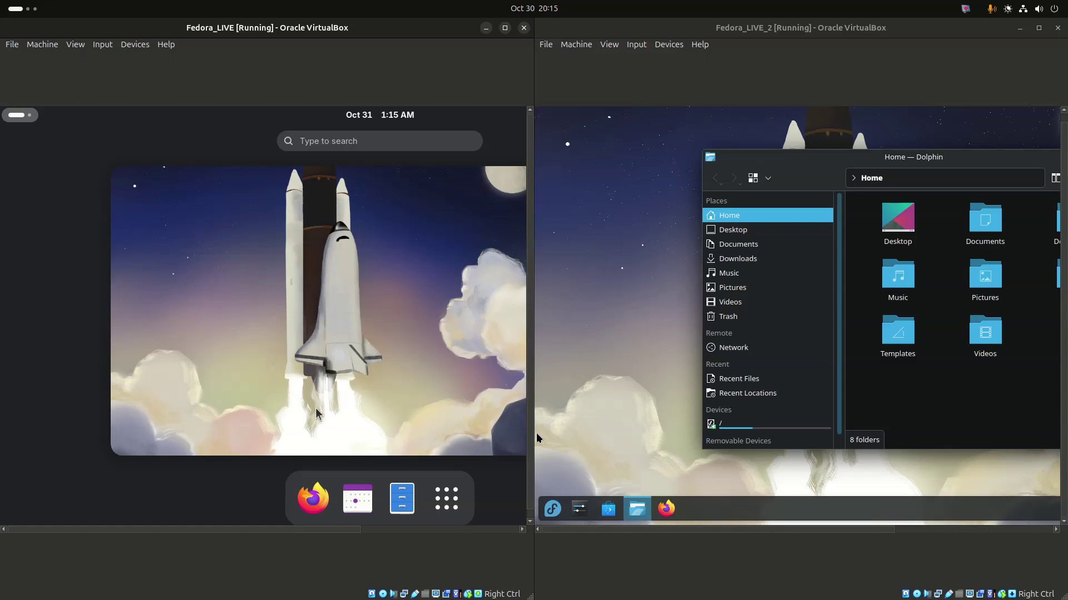
{"action": "left_click", "coordinate": [398, 491]}
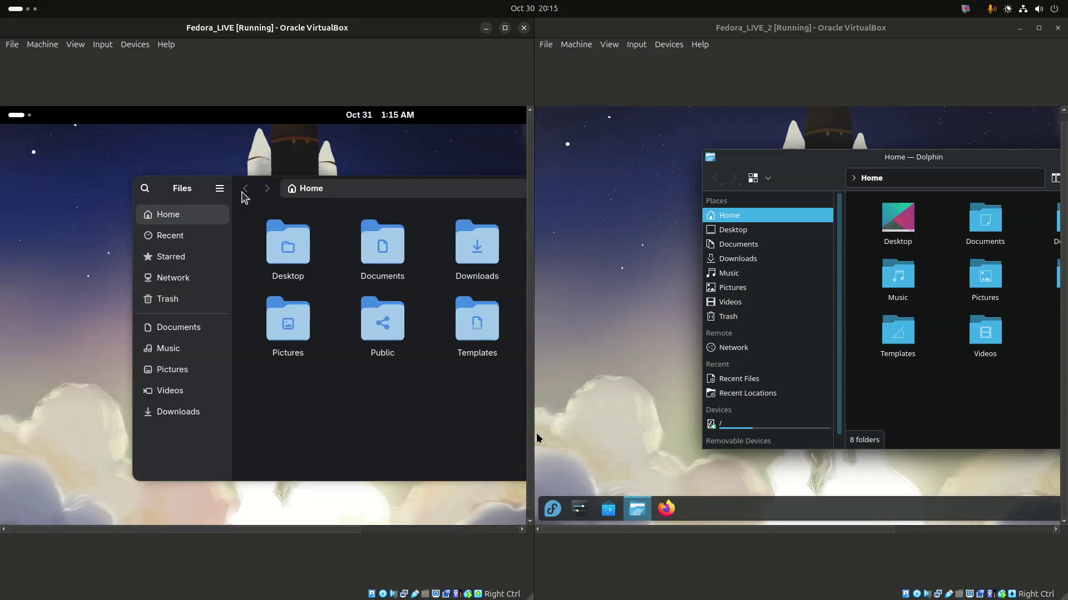
{"action": "left_click_drag", "start_coordinate": [233, 190], "coordinate": [116, 186]}
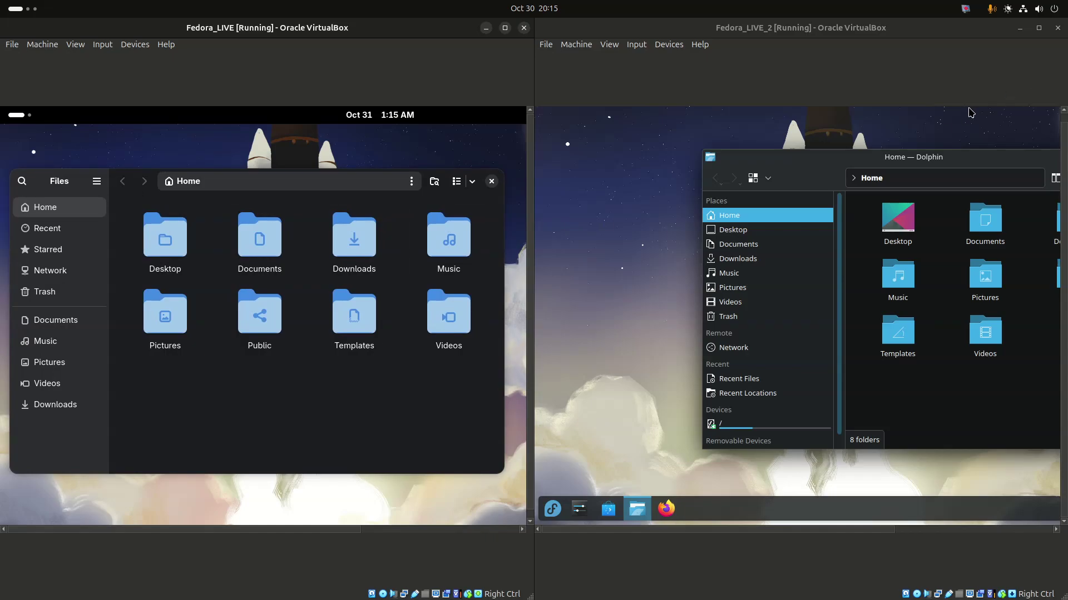
Step: Move the Dolphin window so it is fully visible in Fedora_LIVE_2, keeping it at its original size
{"action": "double_click", "coordinate": [910, 159]}
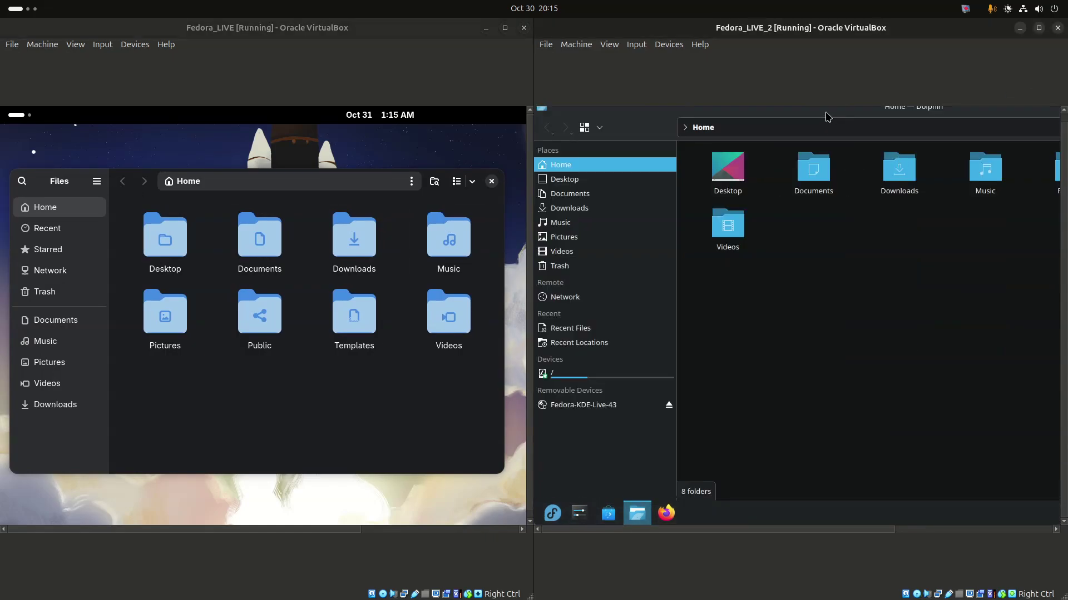
{"action": "double_click", "coordinate": [826, 115]}
{"action": "left_click_drag", "start_coordinate": [899, 160], "coordinate": [791, 161]}
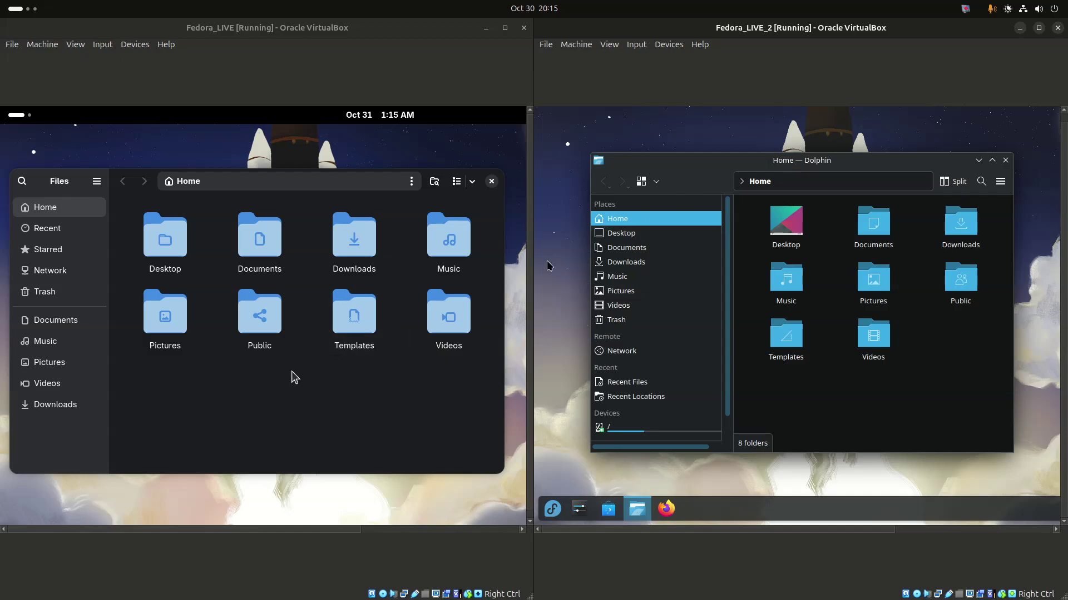
Step: Select all folders in Home in both Files and Dolphin, and briefly show the Activities overview in Fedora_LIVE
{"action": "left_click_drag", "start_coordinate": [185, 387], "coordinate": [489, 205]}
{"action": "left_click_drag", "start_coordinate": [788, 391], "coordinate": [984, 312]}
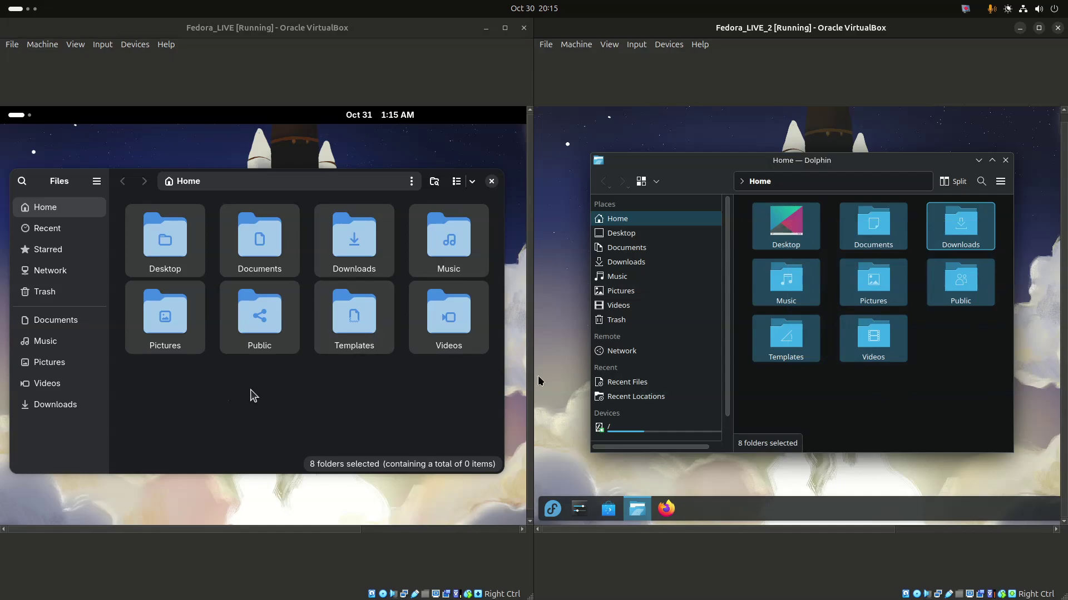
{"action": "left_click", "coordinate": [20, 121]}
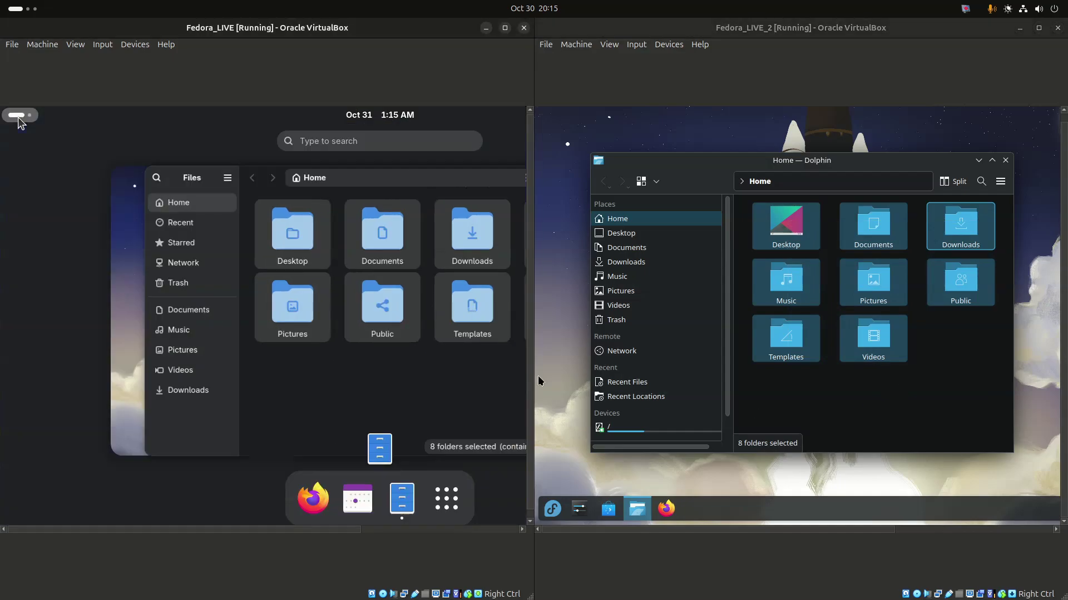
{"action": "left_click", "coordinate": [20, 121]}
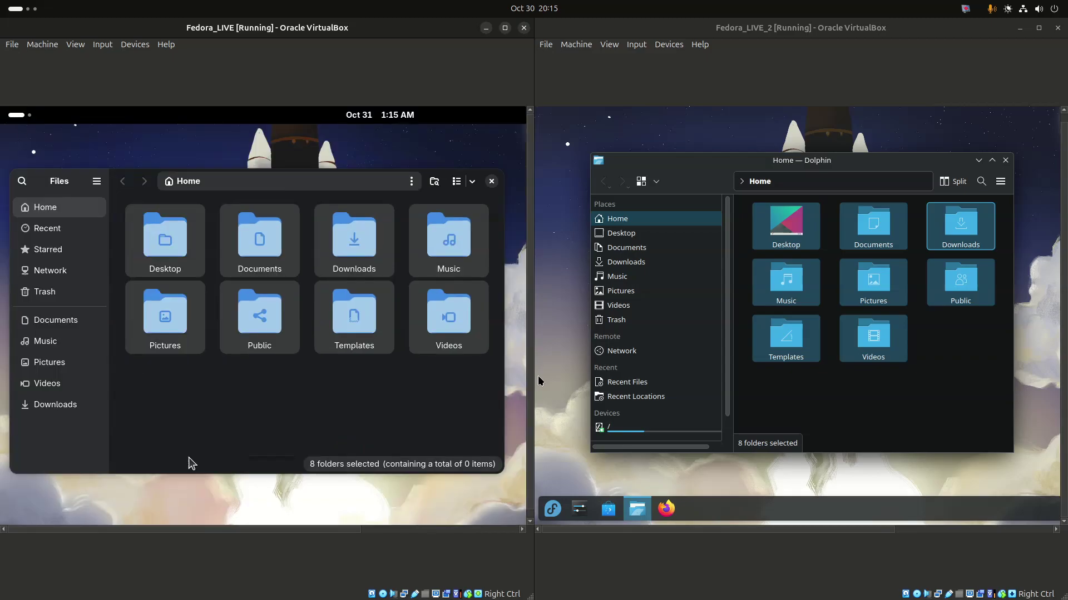
Step: Show the quick settings in Fedora_LIVE and the Audio Volume controls in Fedora_LIVE_2 side by side
{"action": "left_click_drag", "start_coordinate": [195, 531], "coordinate": [414, 539]}
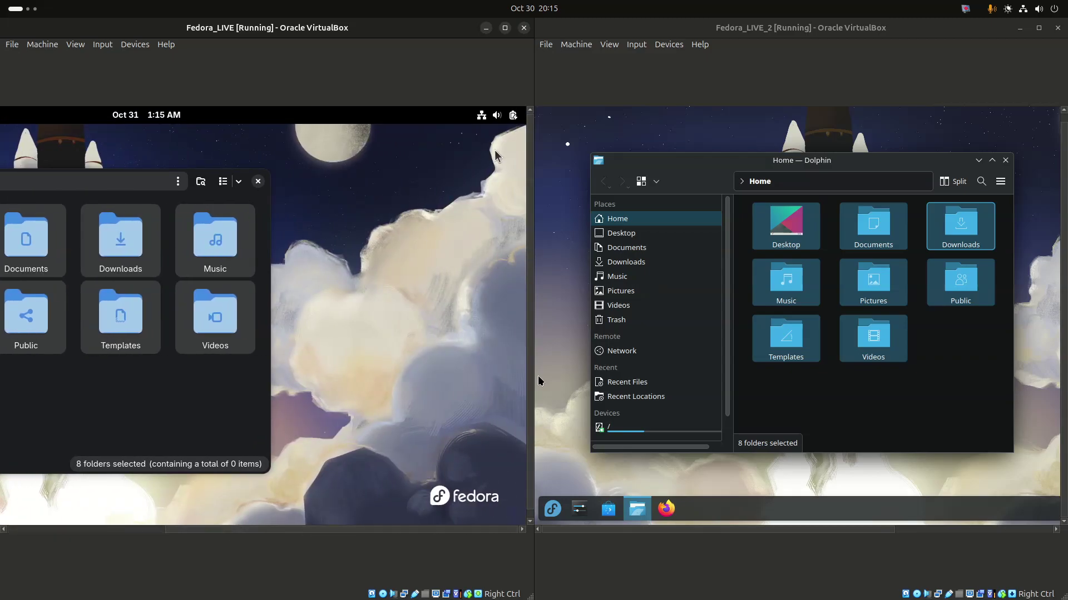
{"action": "left_click", "coordinate": [490, 119]}
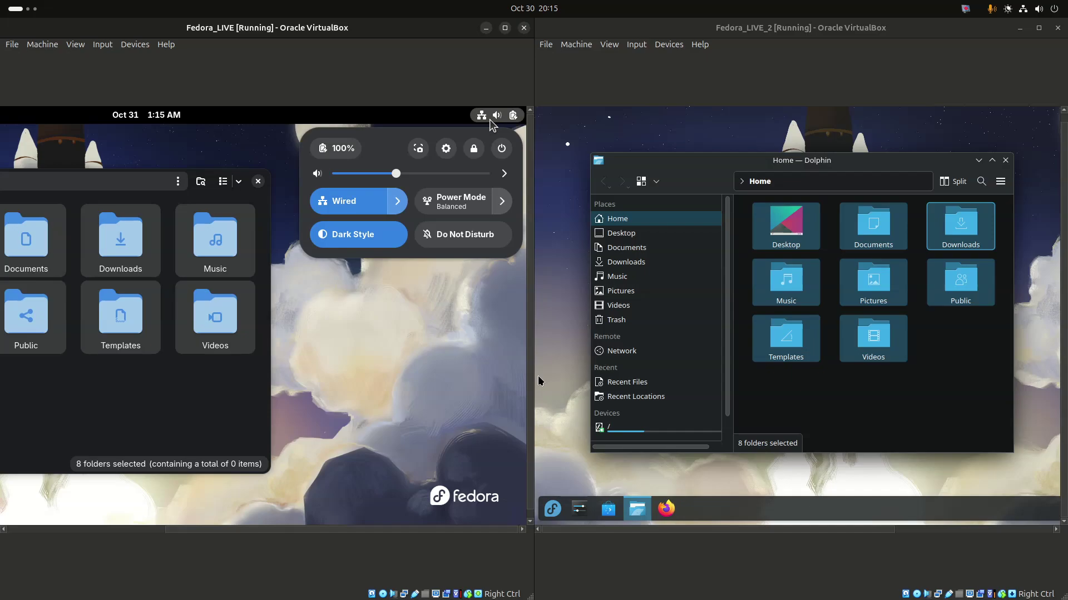
{"action": "left_click_drag", "start_coordinate": [743, 529], "coordinate": [968, 519]}
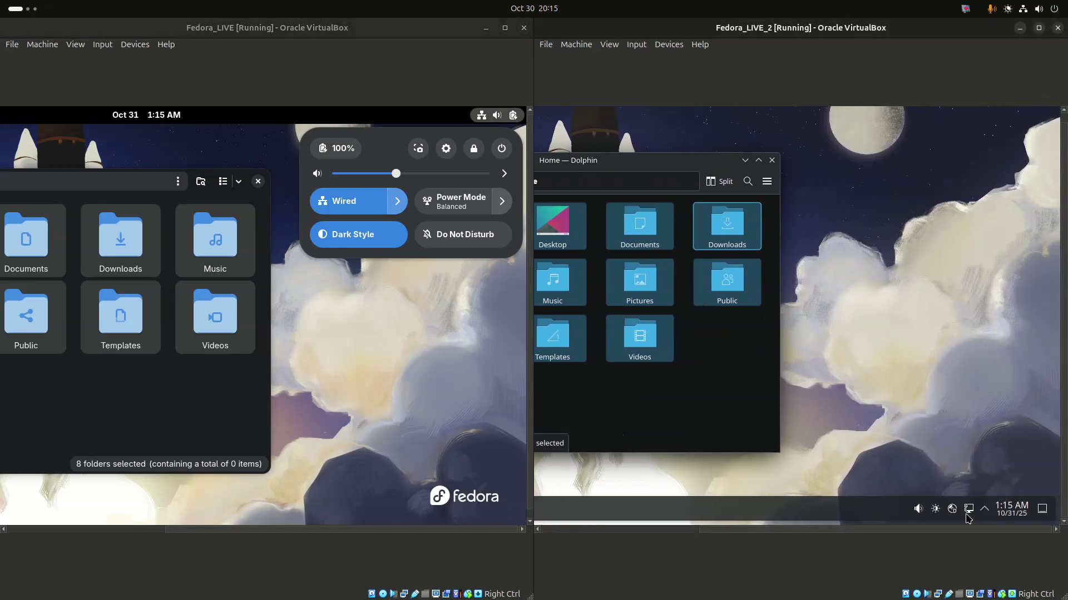
{"action": "left_click", "coordinate": [916, 509]}
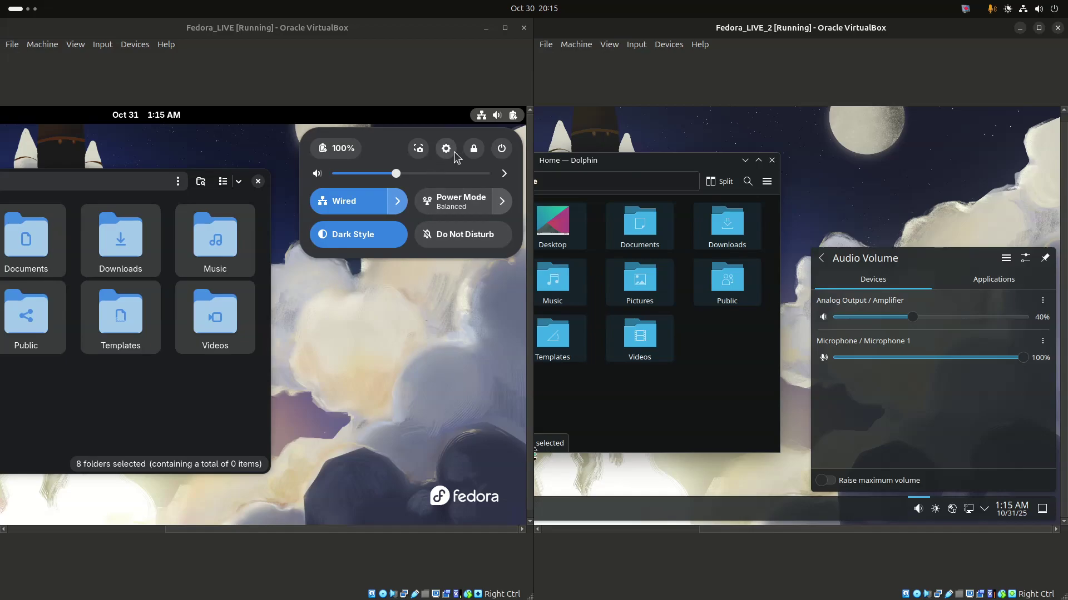
Step: Examine the sound output, wired connection and power mode options in the quick settings of Fedora_LIVE
{"action": "left_click", "coordinate": [504, 174]}
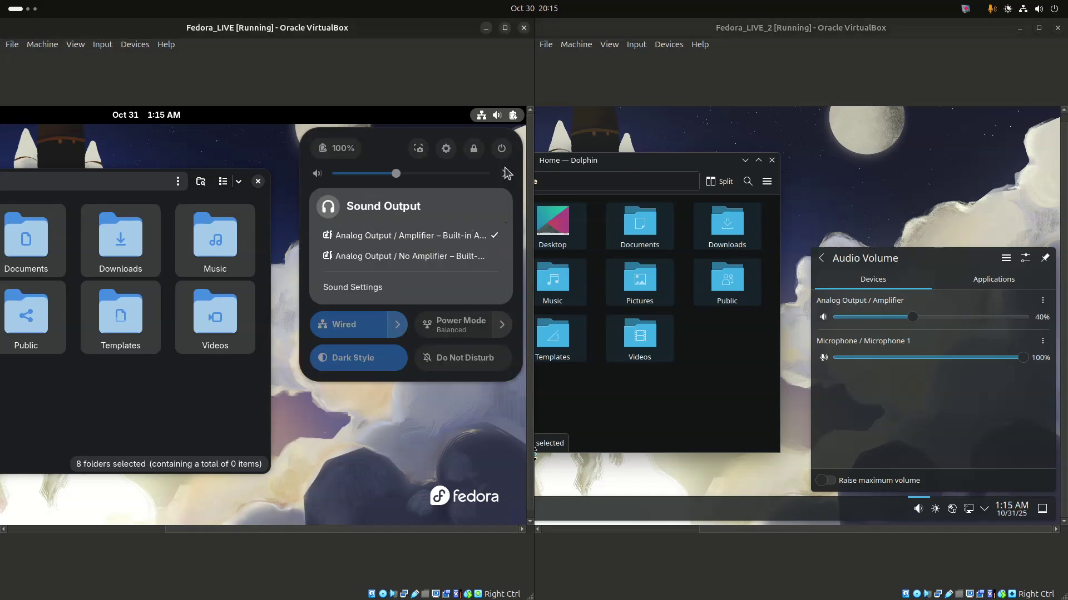
{"action": "left_click", "coordinate": [505, 173]}
{"action": "left_click", "coordinate": [397, 202]}
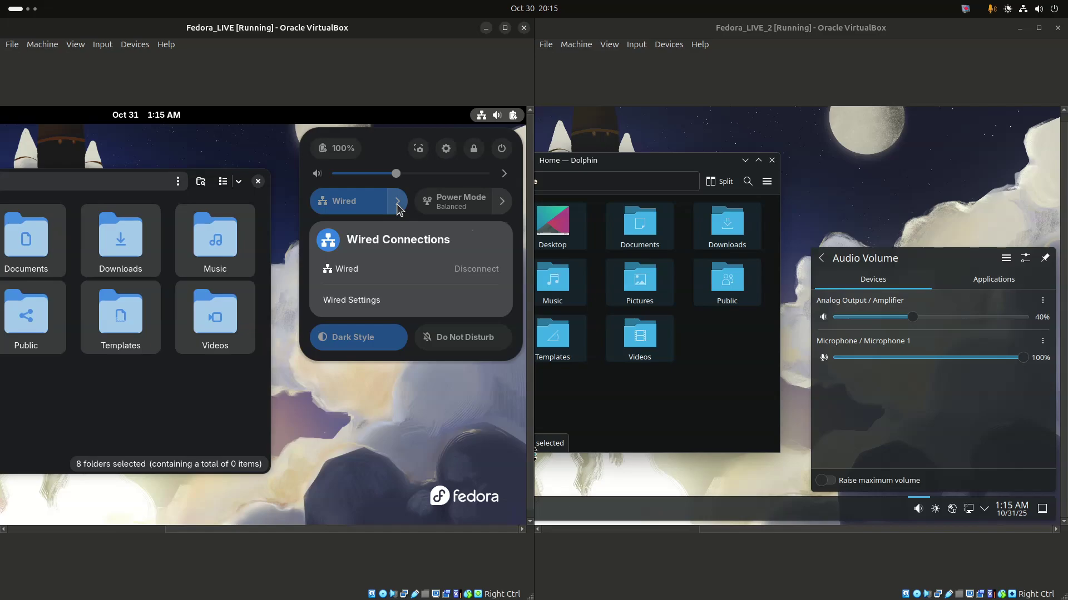
{"action": "left_click", "coordinate": [397, 205]}
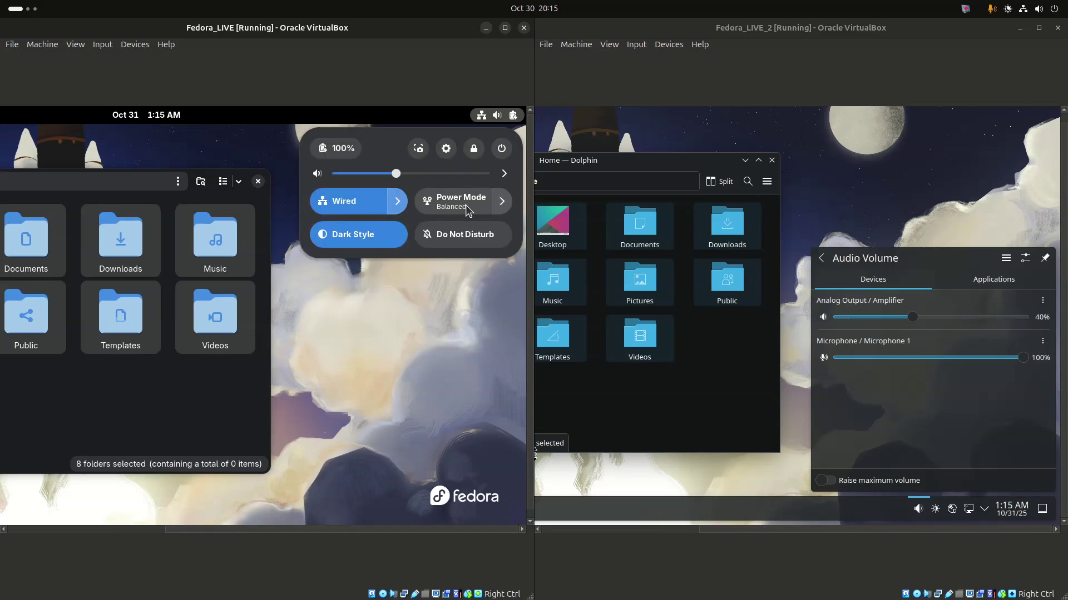
{"action": "left_click", "coordinate": [501, 207]}
{"action": "left_click", "coordinate": [500, 209]}
Step: View Brightness and Color and Disks & Devices in Fedora_LIVE_2, and compare the calendars of both desktops
{"action": "left_click", "coordinate": [936, 508]}
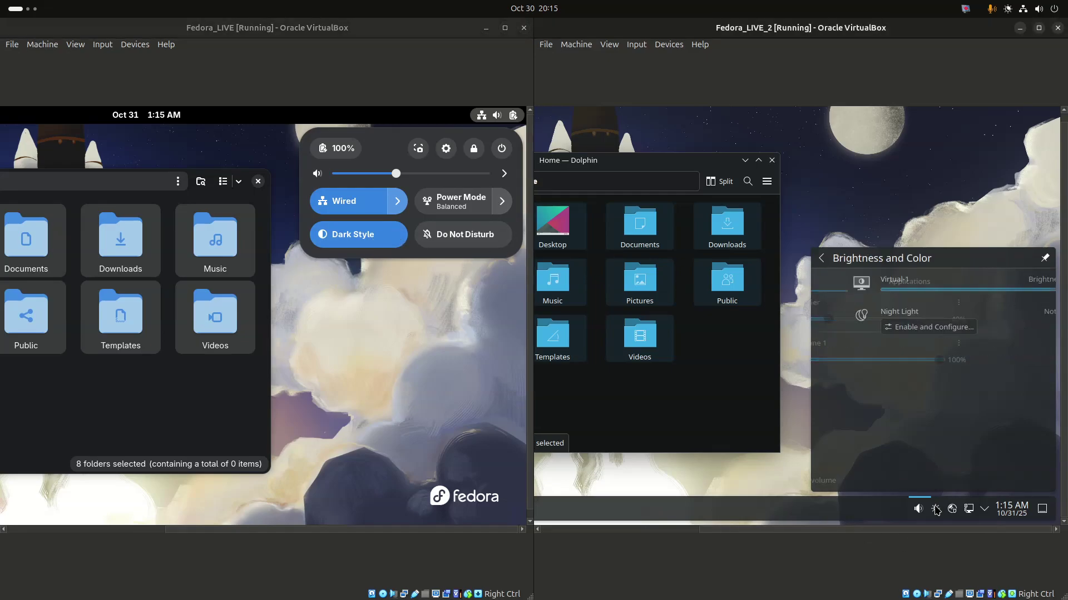
{"action": "left_click", "coordinate": [953, 510]}
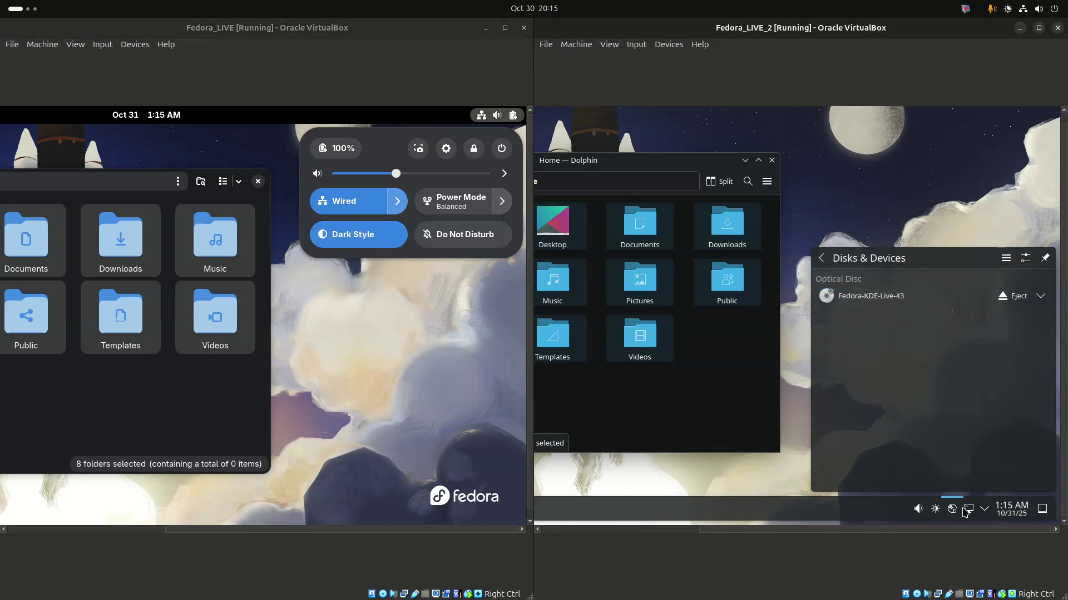
{"action": "left_click", "coordinate": [1009, 514]}
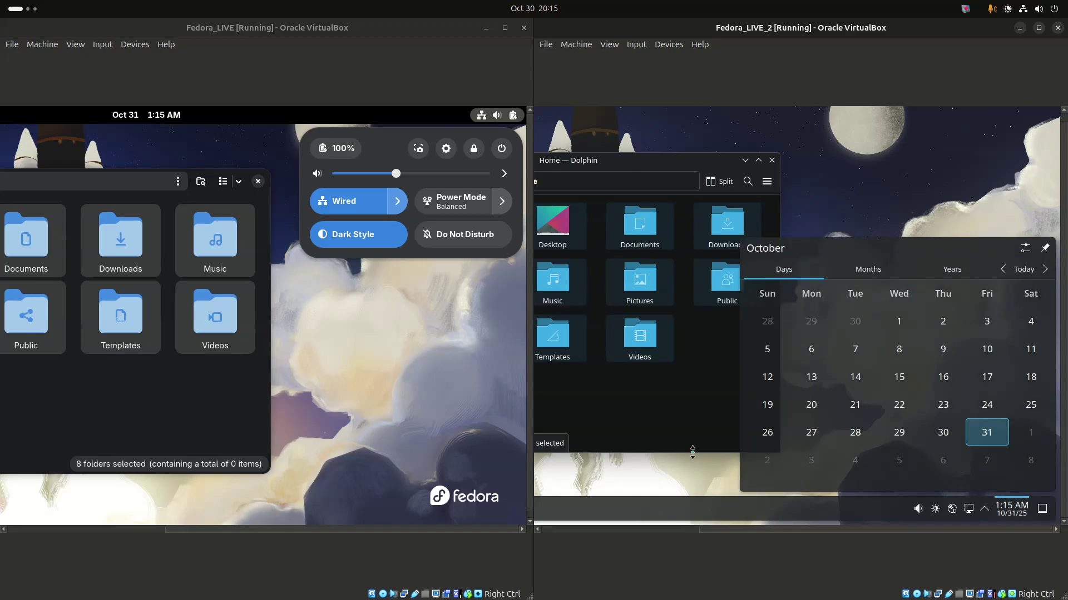
{"action": "left_click", "coordinate": [160, 115]}
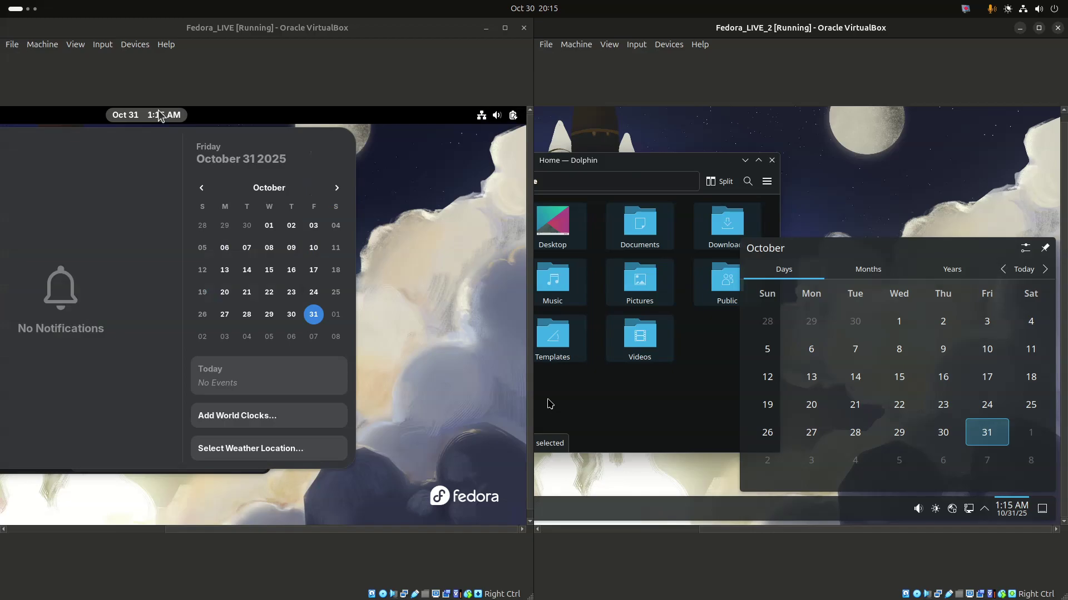
{"action": "left_click", "coordinate": [466, 232]}
{"action": "left_click", "coordinate": [804, 193]}
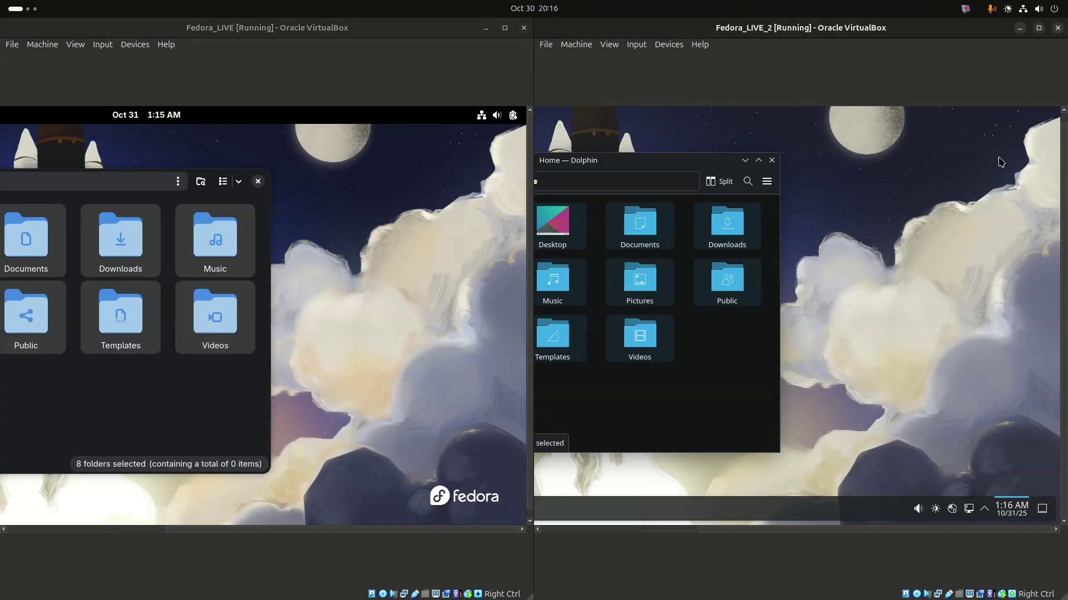
Step: Close Dolphin and shut down Fedora_LIVE_2 immediately from within its Plasma desktop
{"action": "left_click", "coordinate": [772, 161]}
{"action": "left_click_drag", "start_coordinate": [779, 529], "coordinate": [589, 541]}
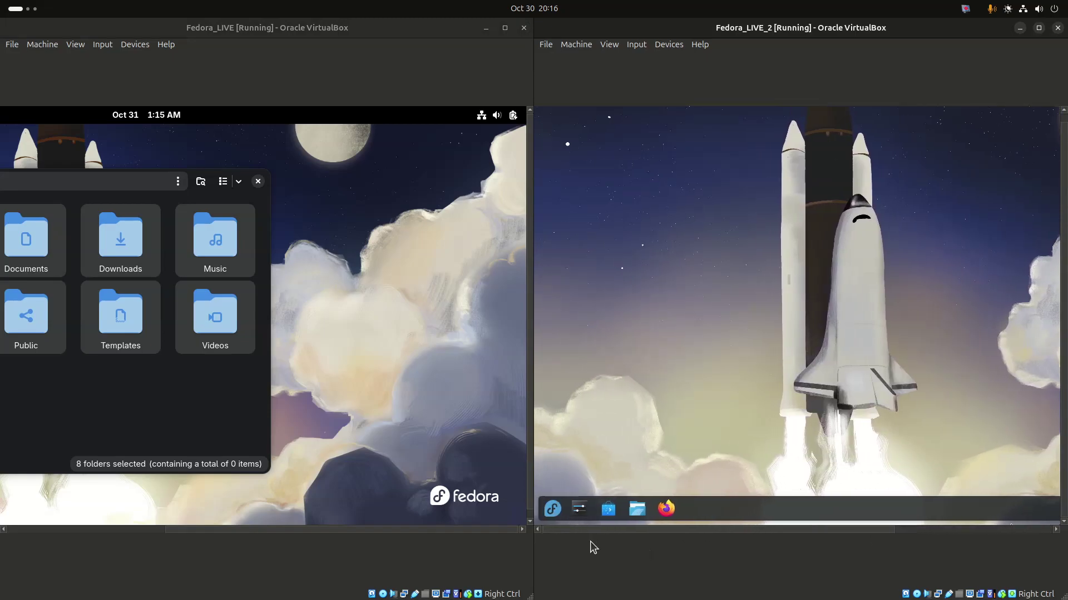
{"action": "left_click", "coordinate": [552, 509]}
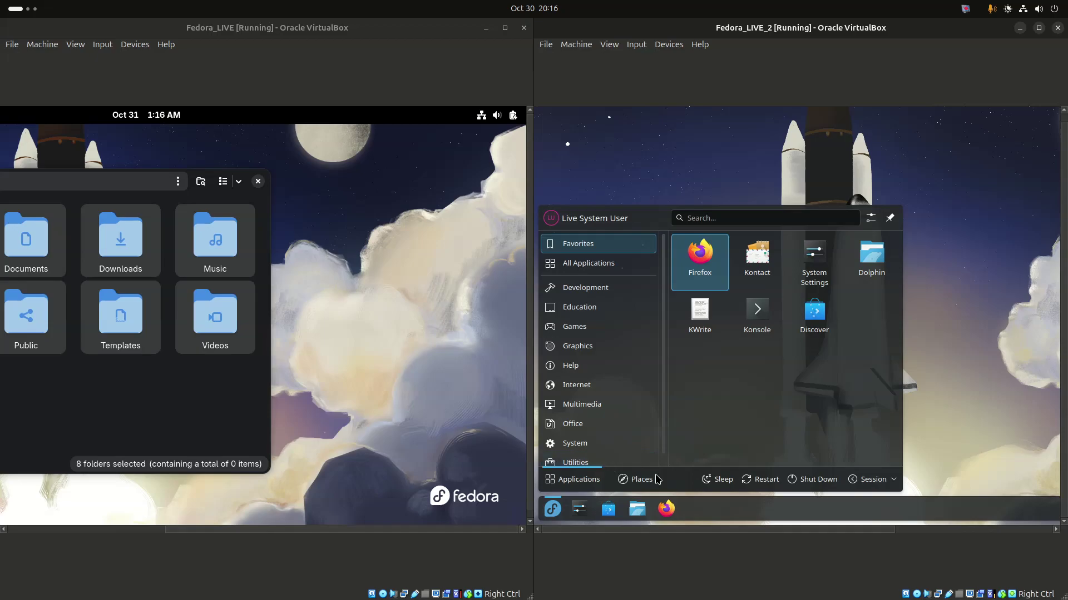
{"action": "left_click", "coordinate": [809, 480]}
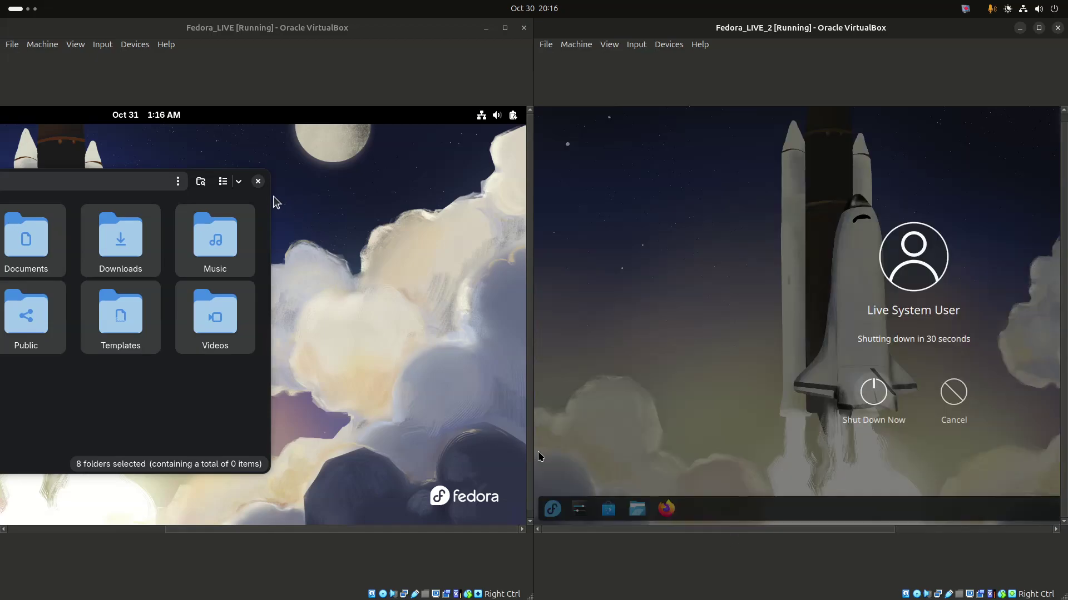
{"action": "left_click", "coordinate": [875, 401]}
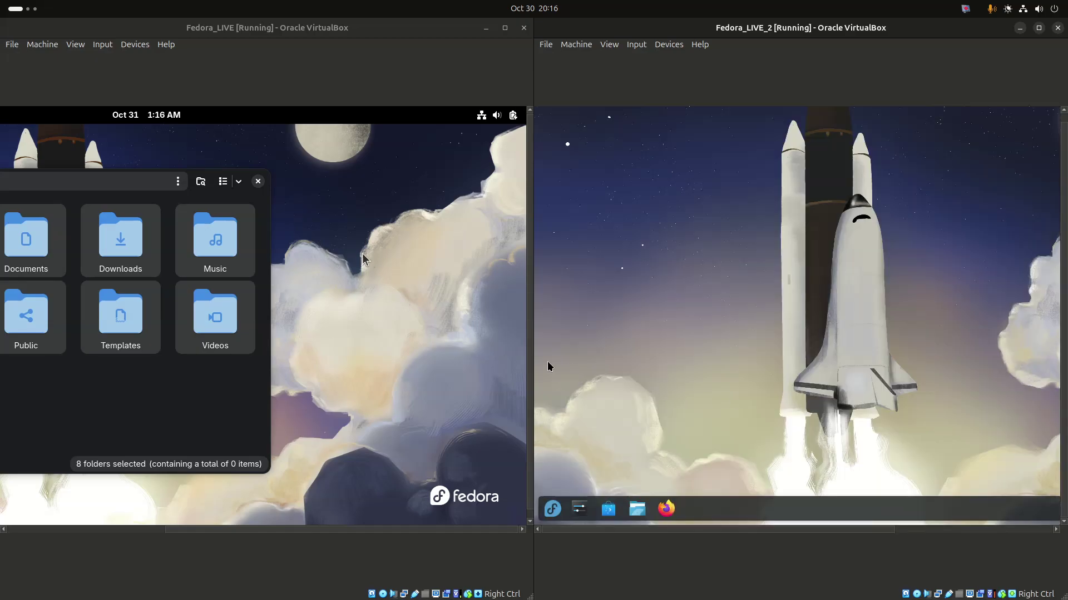
Step: Close Files and power off Fedora_LIVE from within its GNOME desktop
{"action": "left_click", "coordinate": [258, 182]}
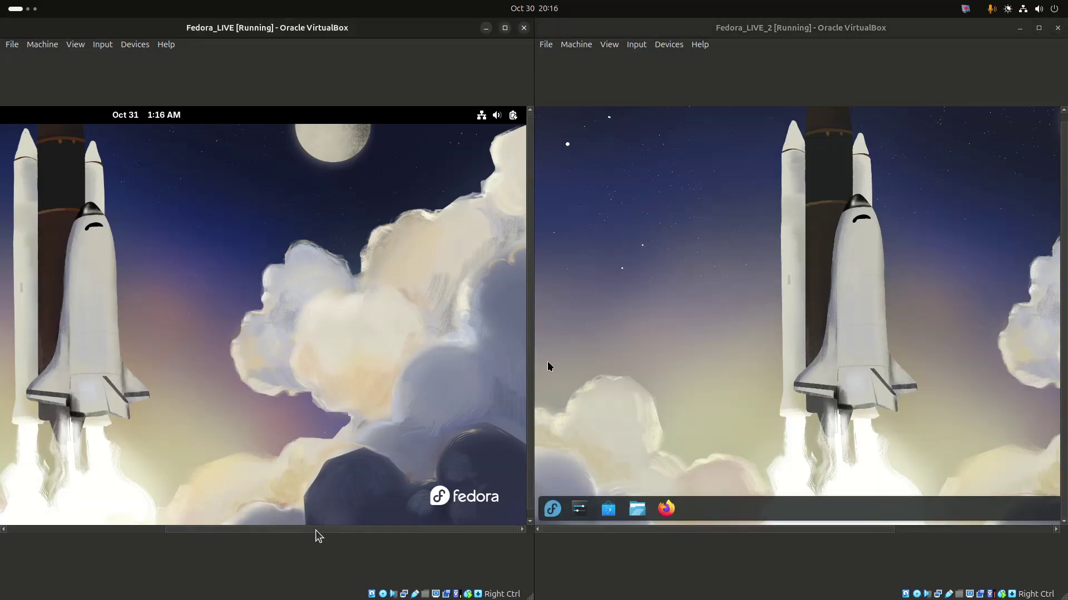
{"action": "left_click_drag", "start_coordinate": [315, 529], "coordinate": [91, 504]}
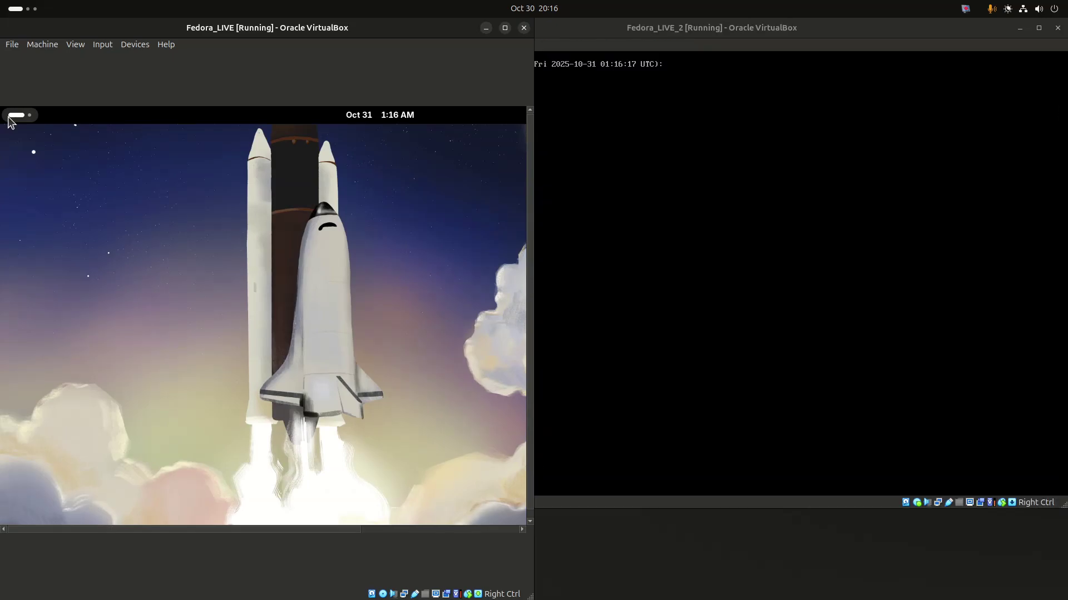
{"action": "left_click", "coordinate": [20, 114]}
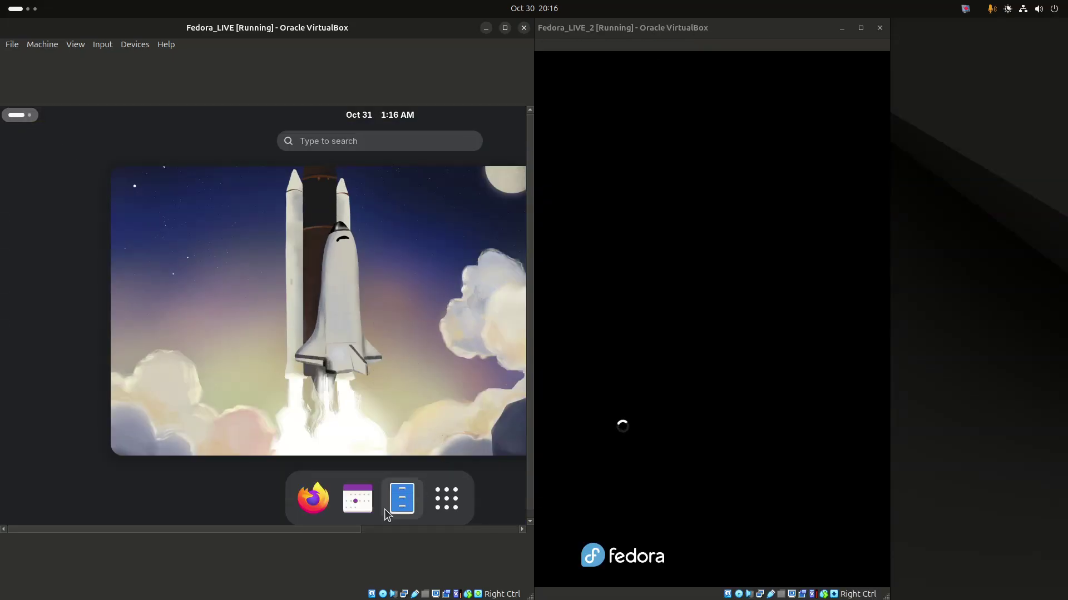
{"action": "left_click_drag", "start_coordinate": [319, 529], "coordinate": [512, 529]}
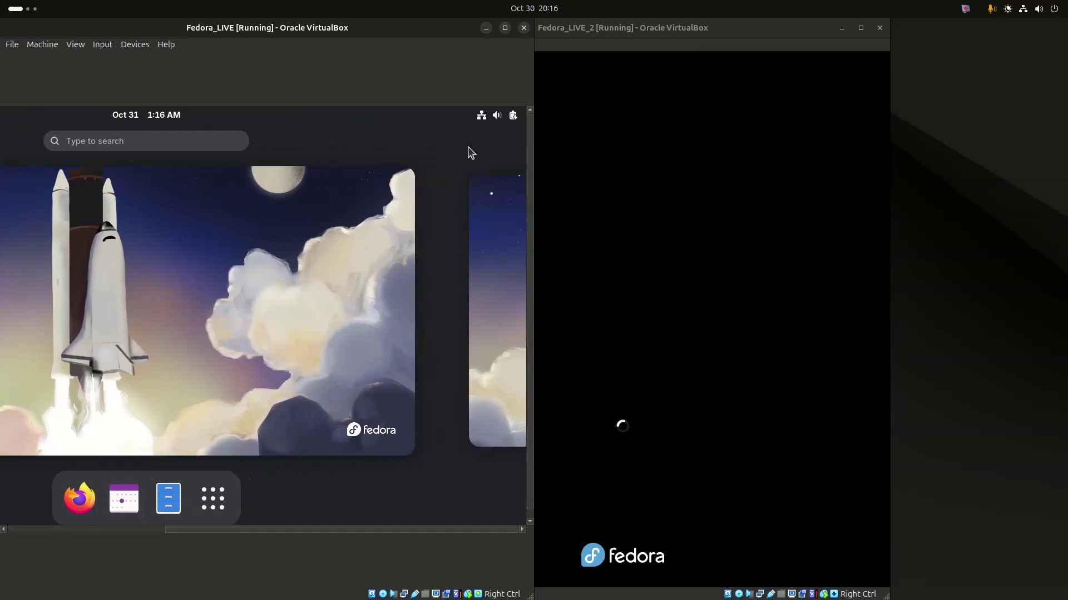
{"action": "left_click", "coordinate": [488, 116]}
{"action": "left_click", "coordinate": [502, 149]}
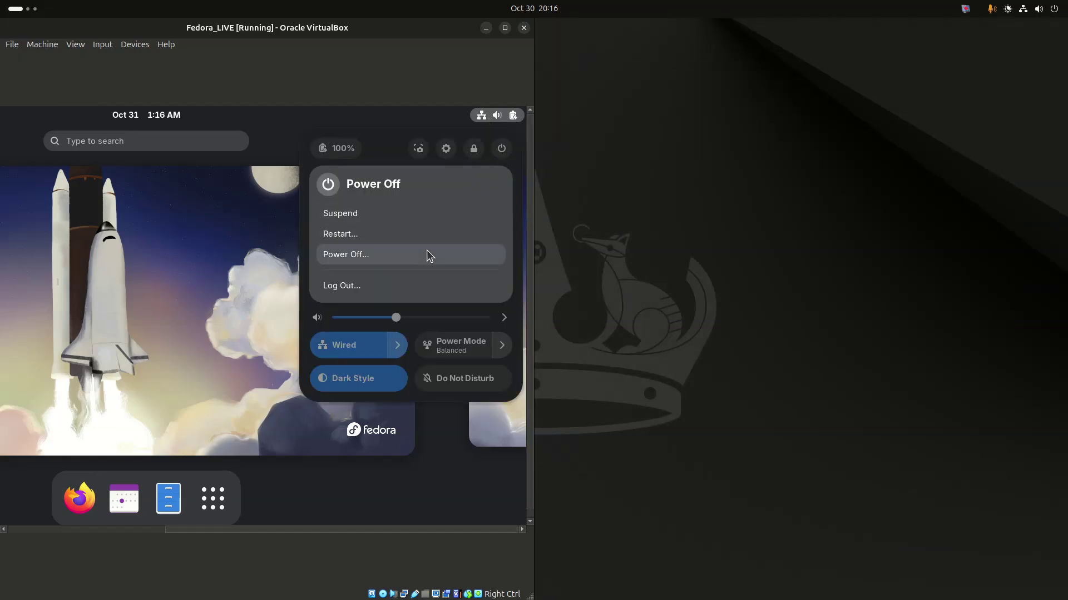
{"action": "left_click", "coordinate": [426, 253]}
{"action": "left_click", "coordinate": [231, 353]}
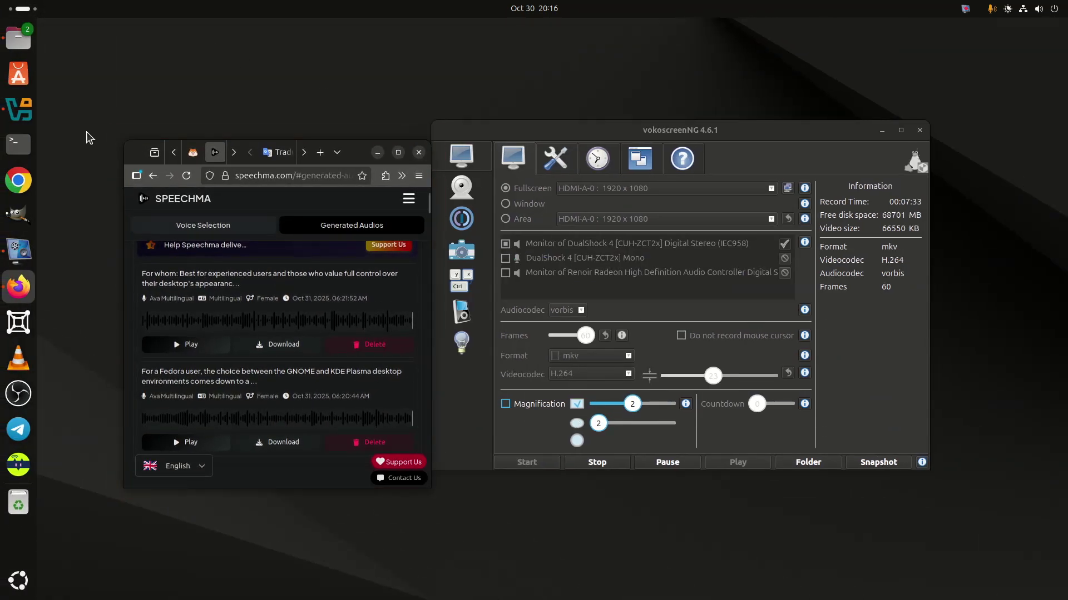
Step: Switch to vokoscreenNG and stop the screen recording
{"action": "scroll", "coordinate": [3, 5], "scroll_direction": "up", "scroll_amount": 1}
{"action": "scroll", "coordinate": [2, 5], "scroll_direction": "down", "scroll_amount": 1}
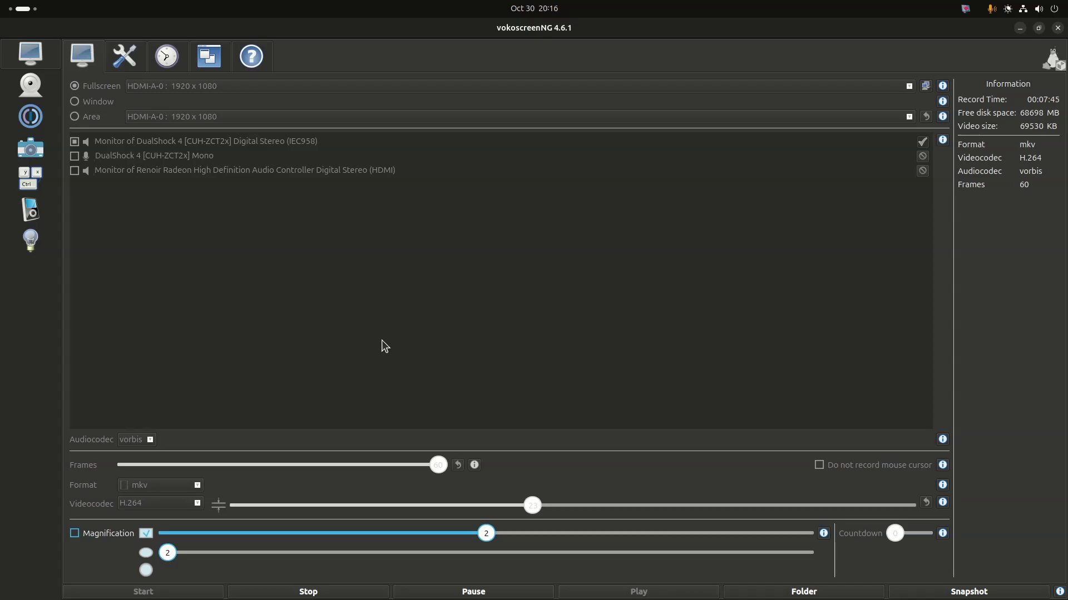
{"action": "left_click", "coordinate": [249, 592]}
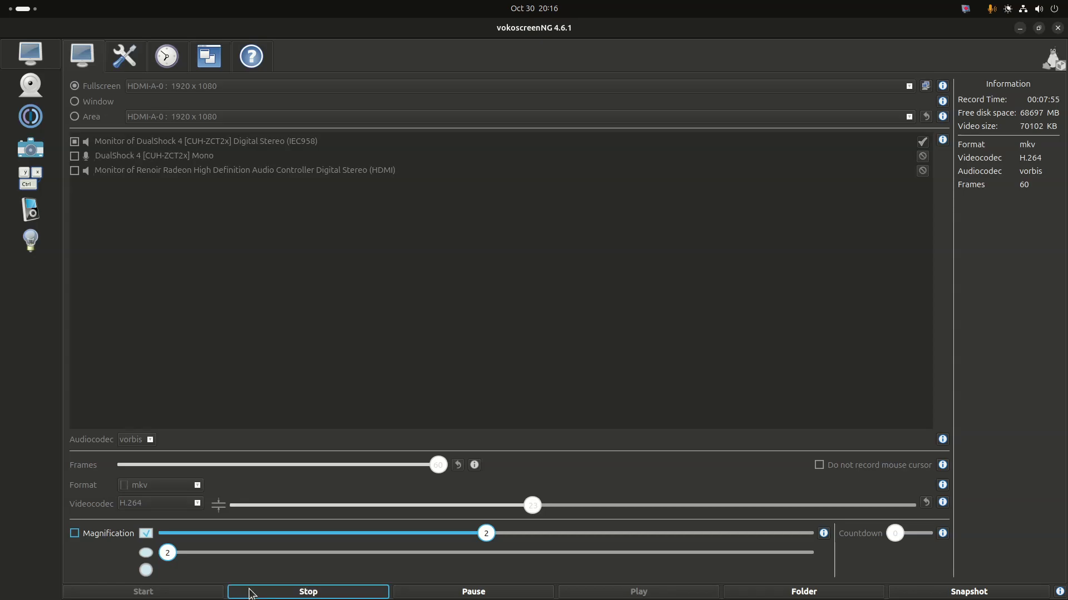